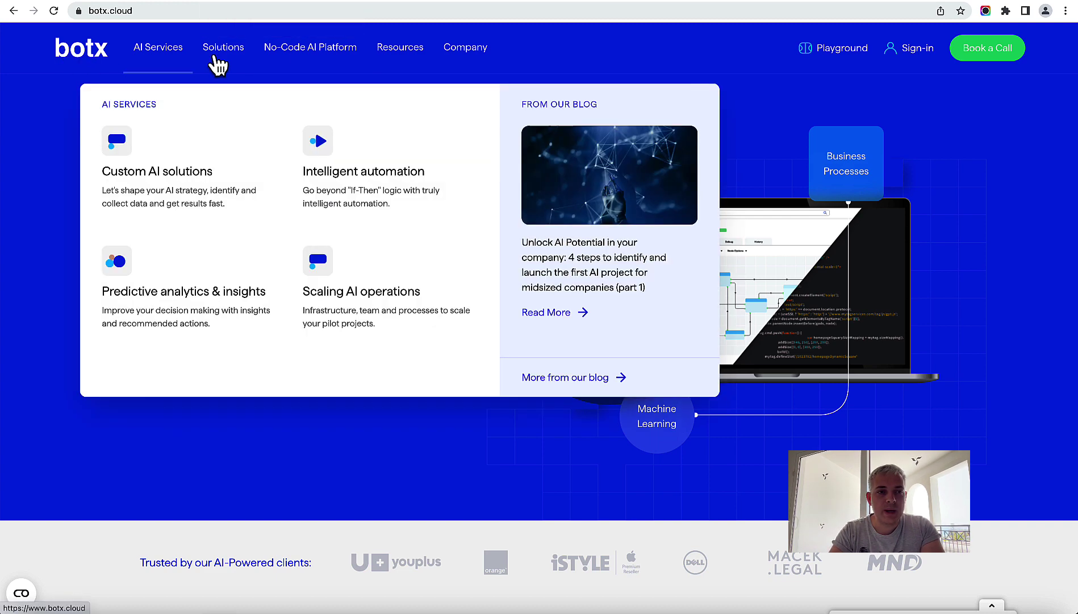
Step: Switch from the botx.cloud homepage to the ChatGPT tab
click(282, 0)
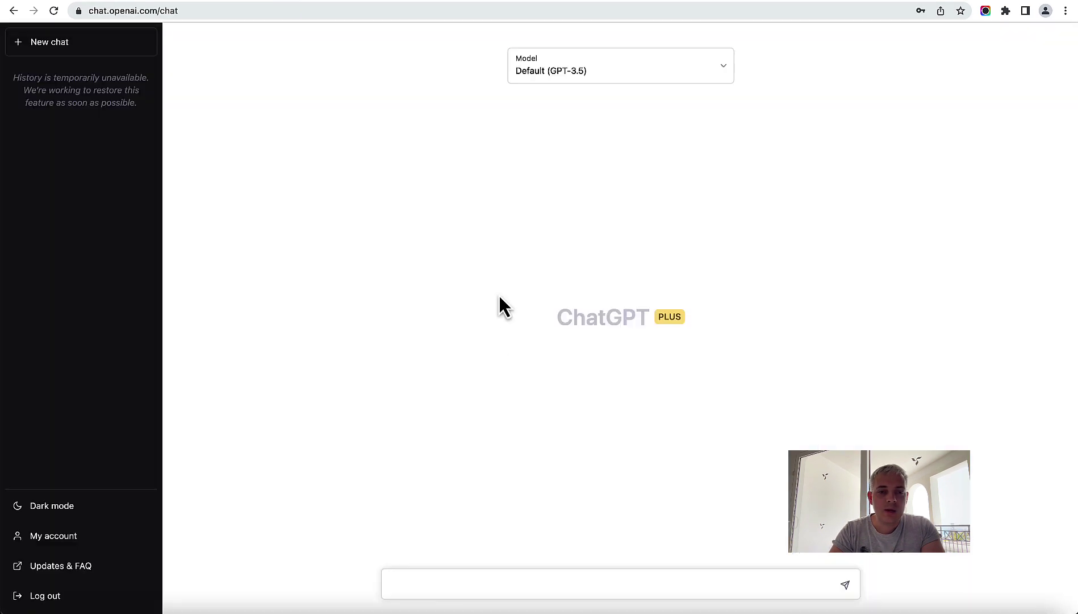
Step: Ask ChatGPT 'When was the BOTX cloud platform founded?', then bring up test_qa in Numbers
click(433, 586)
text(When was the BOTX cloud pl)
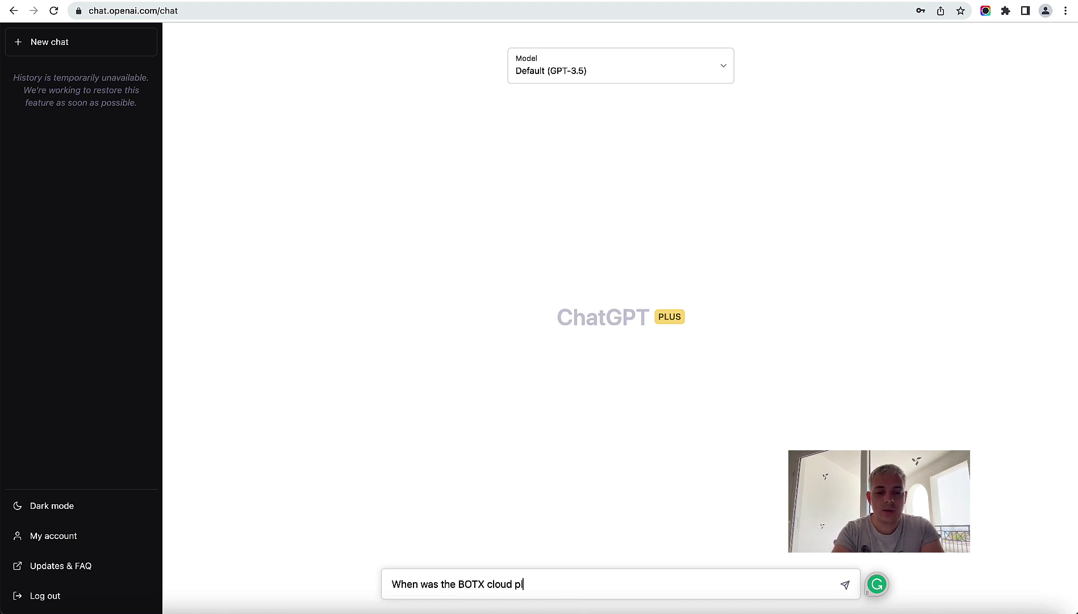
text(atform founded?)
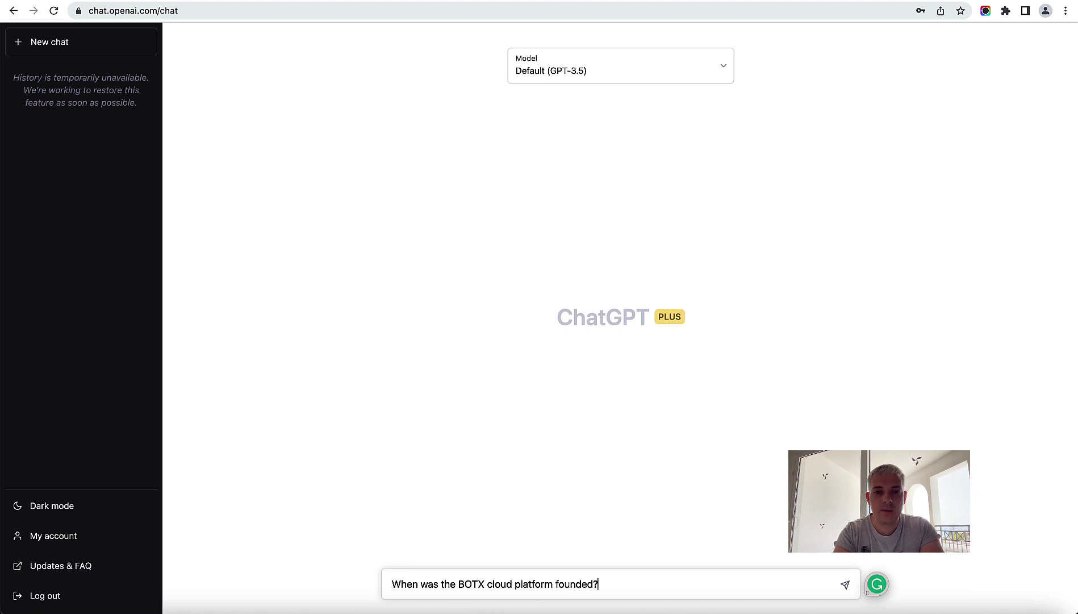
key(Return)
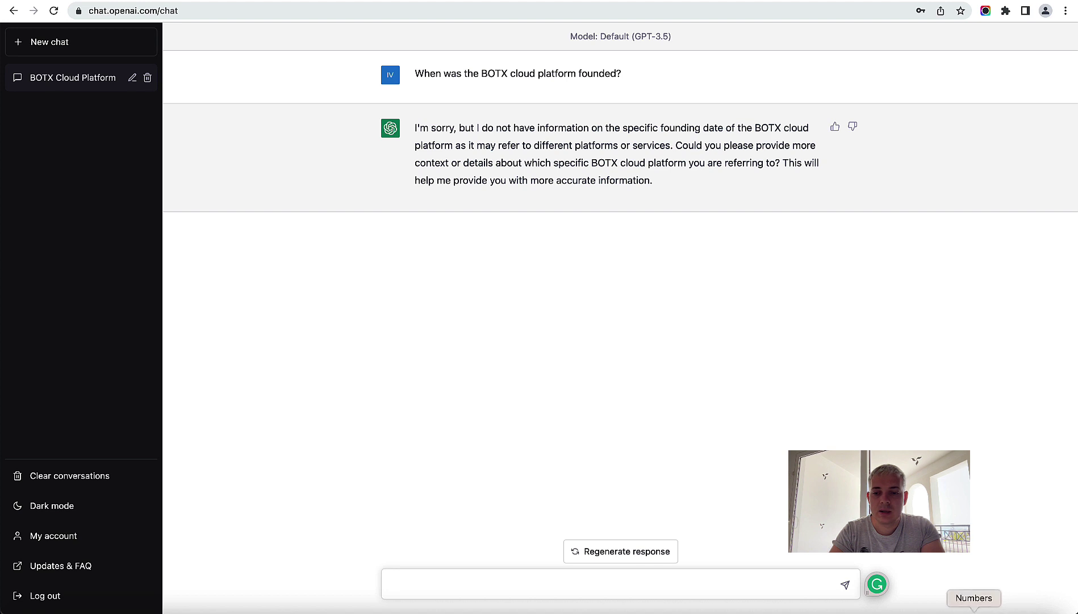
click(974, 611)
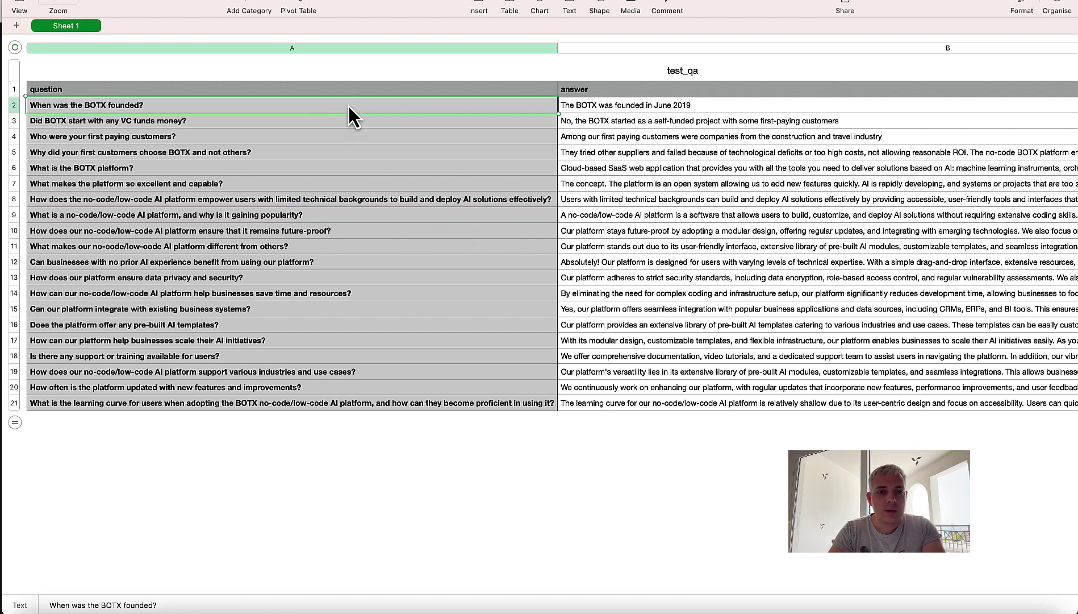
Step: Review the BOTX question-answer pairs in test_qa rows 2–17, then return to ChatGPT
drag(348, 105, 662, 133)
click(297, 232)
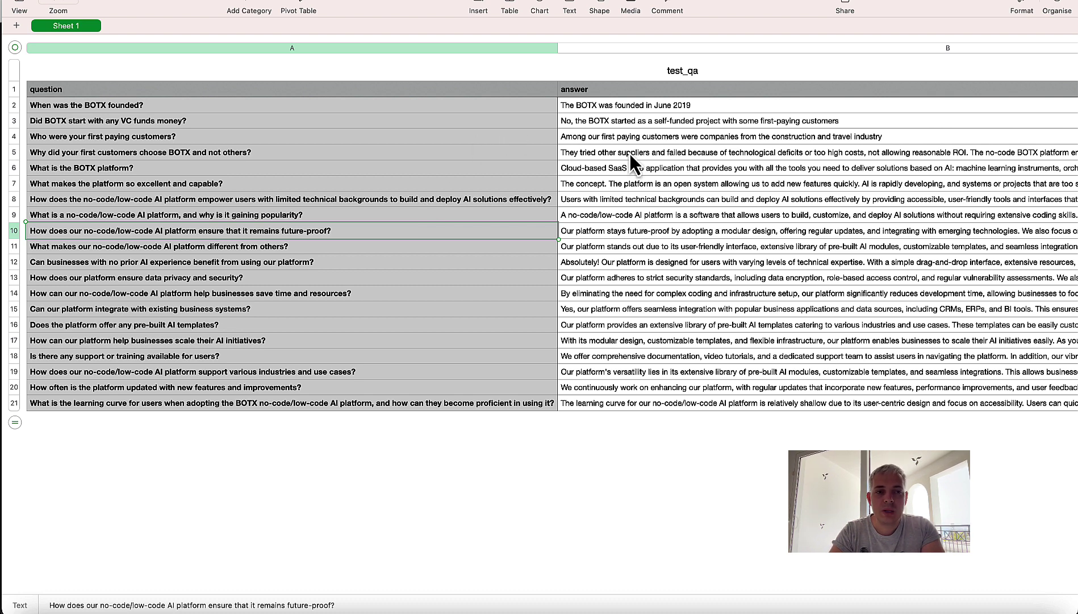
click(604, 262)
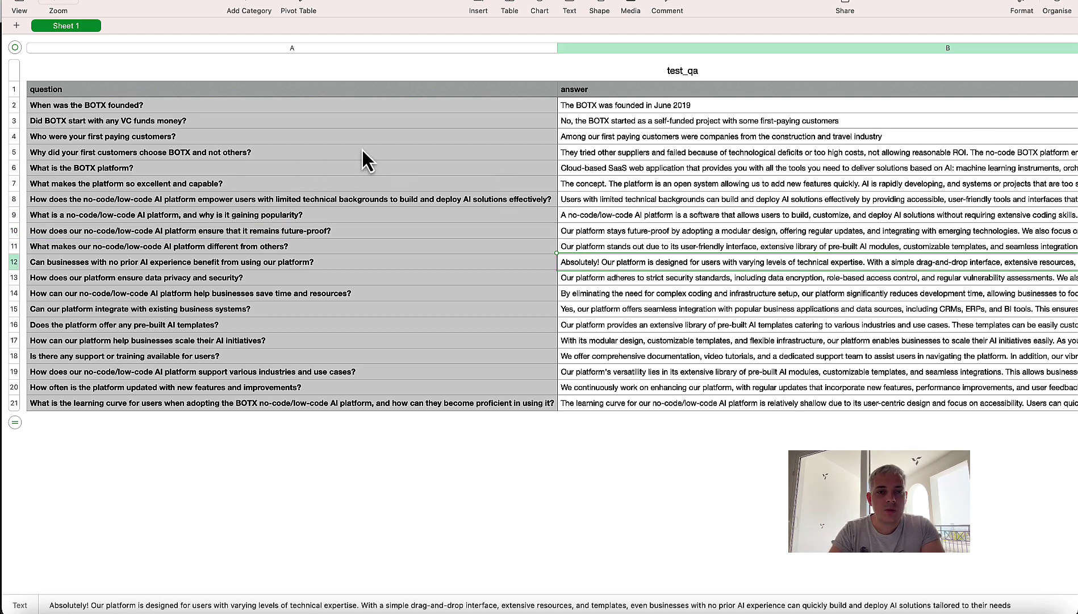
drag(256, 110, 636, 344)
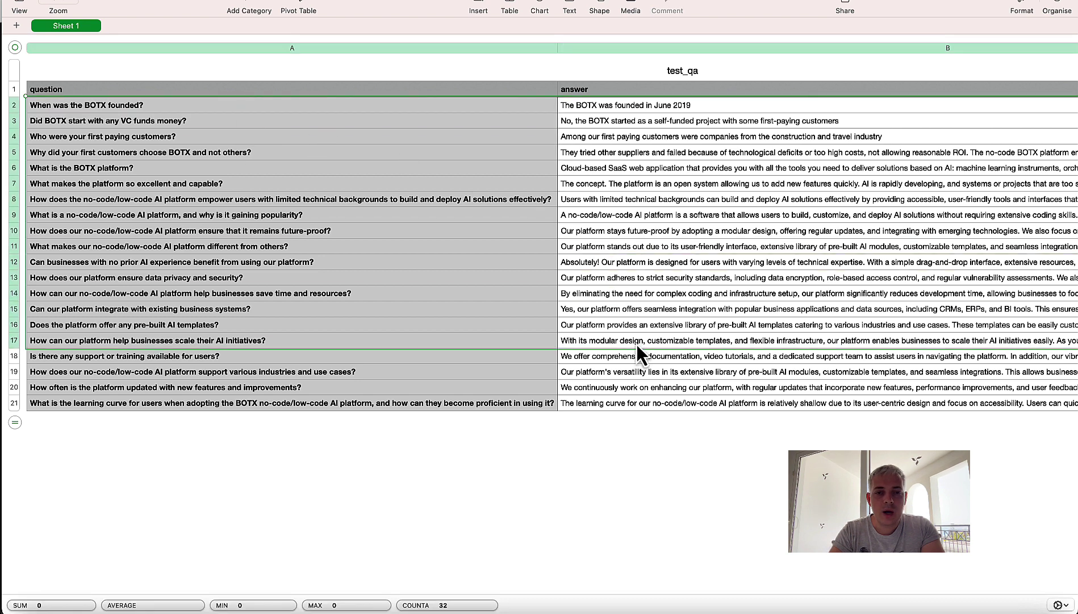
click(368, 283)
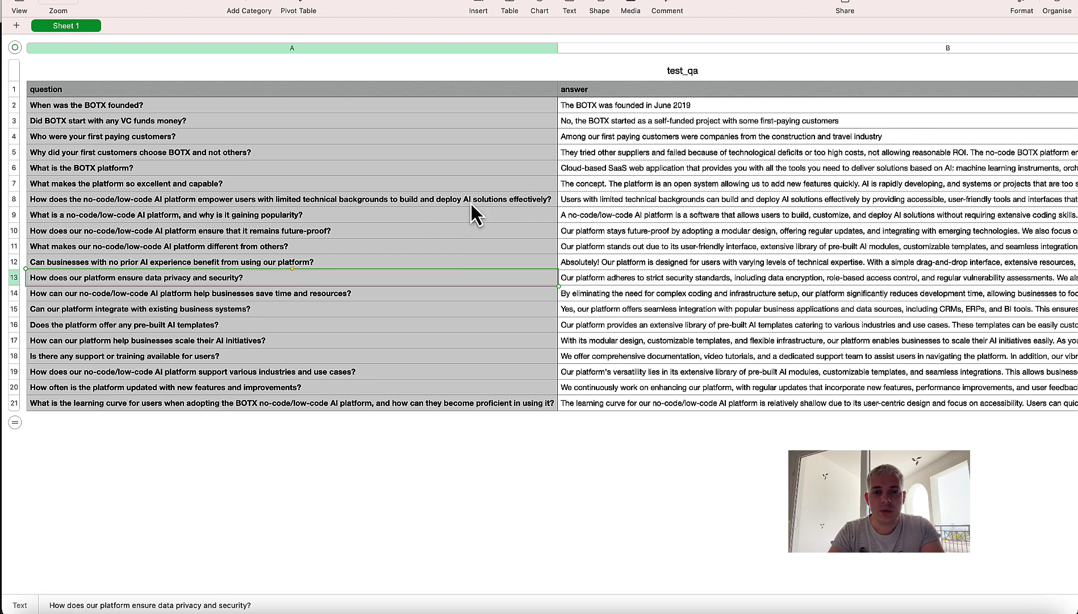
drag(712, 273, 480, 158)
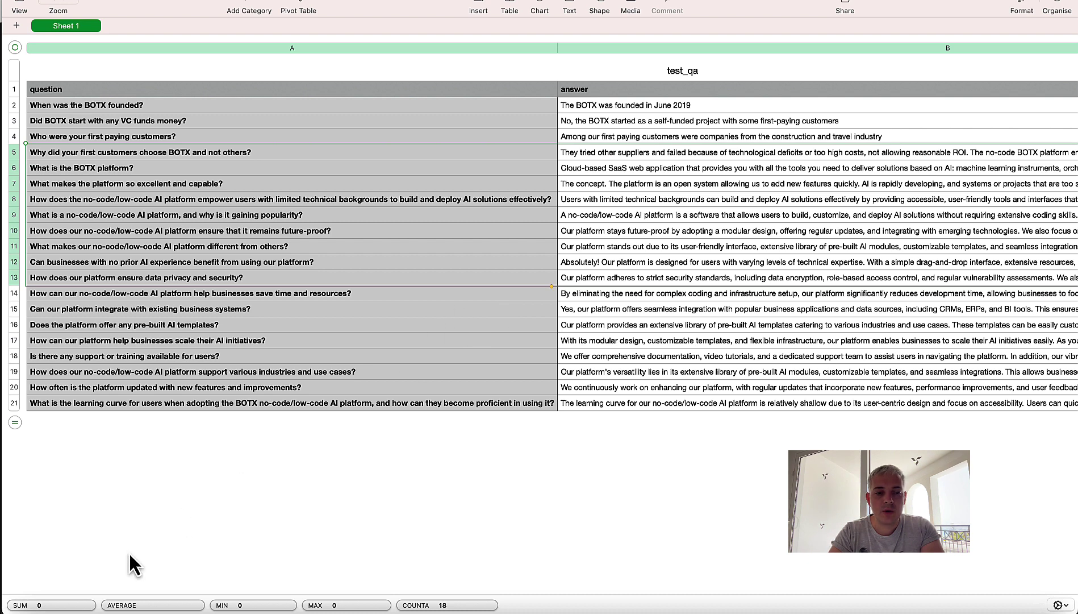
click(117, 612)
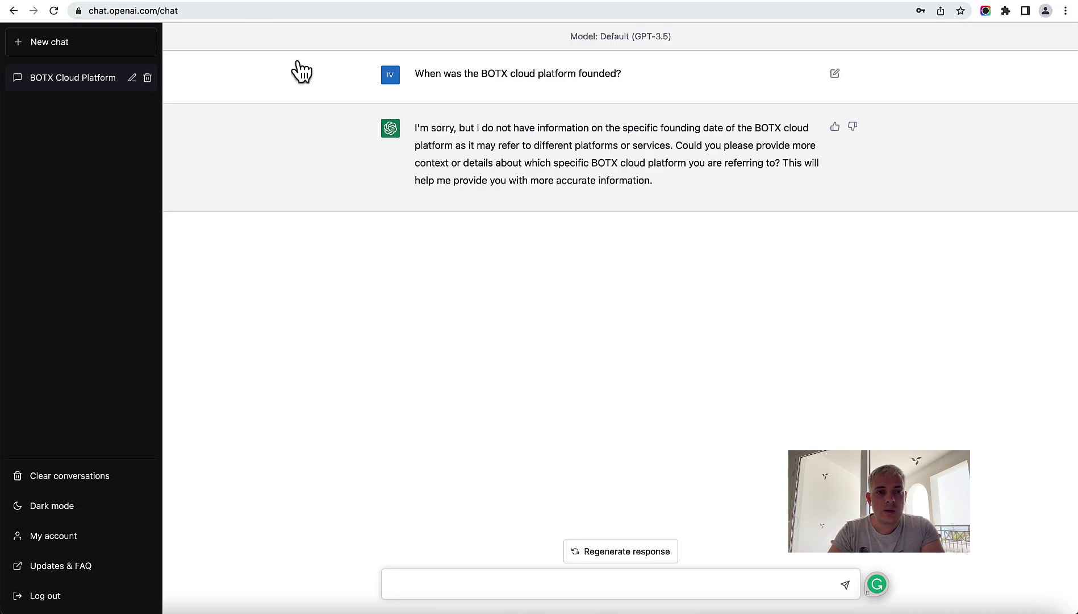
Step: Go to the BOTX Cloud login page and sign in with the account e-mail
click(166, 1)
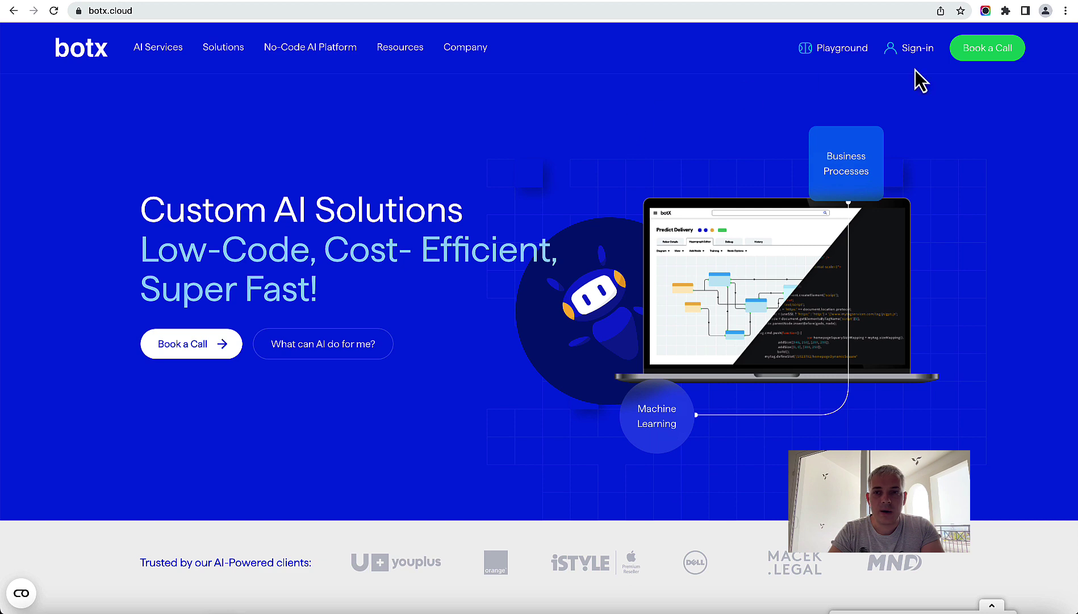
mouse_move(261, 26)
click(206, 10)
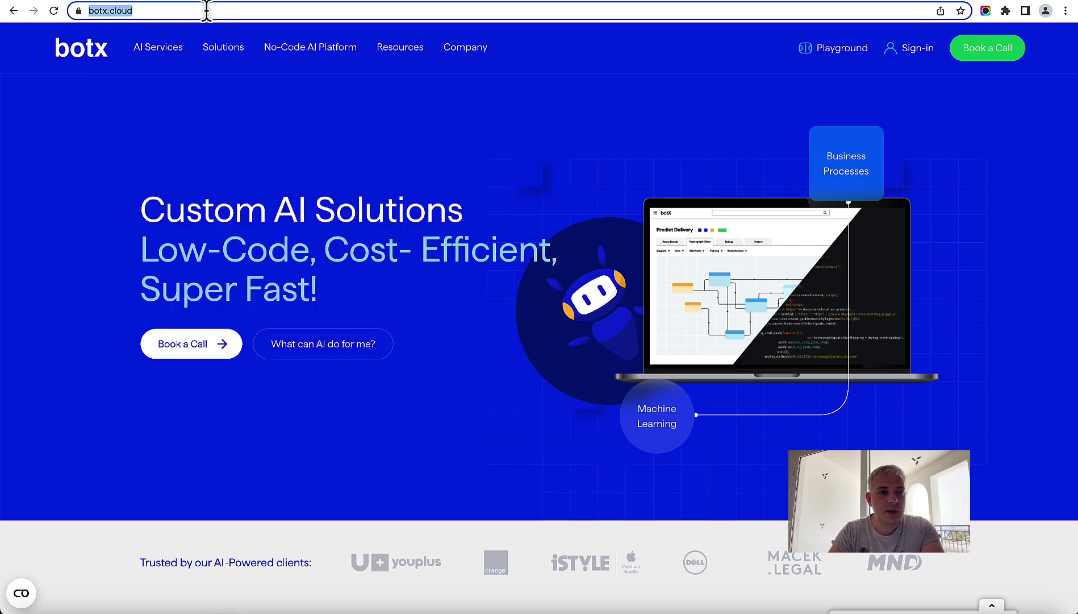
click(919, 50)
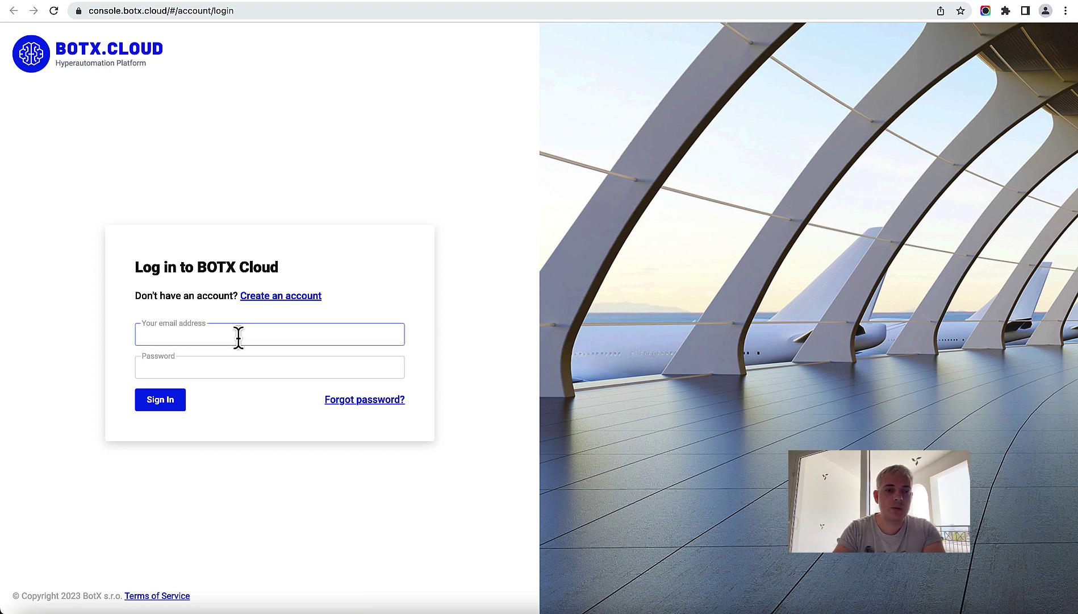
click(238, 335)
key(Down)
key(Return)
key(Return)
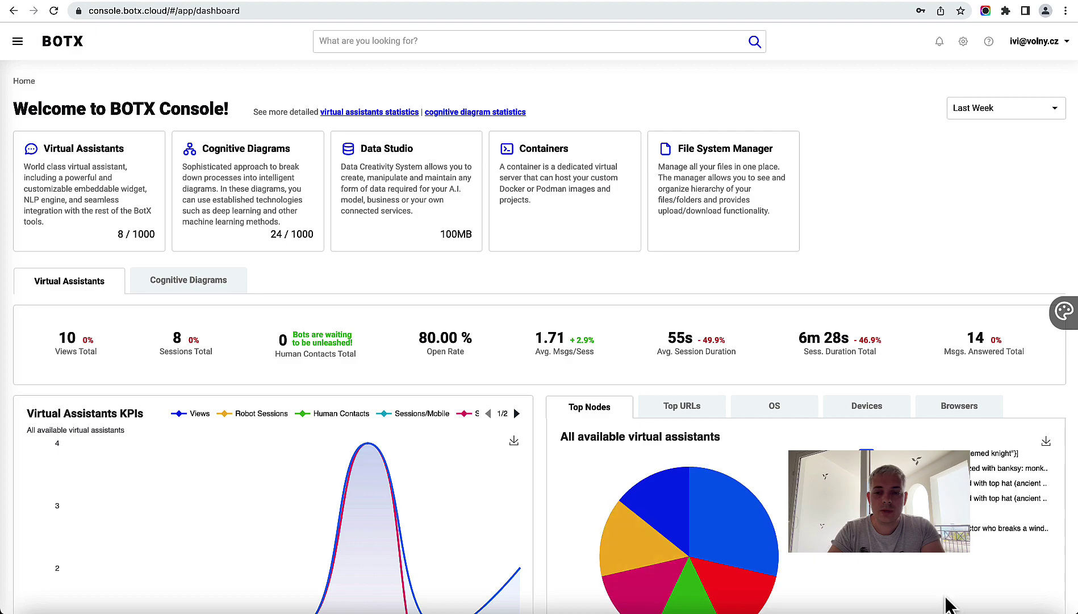
Step: Glance at test_qa in Numbers, then open Data Studio from the BOTX Console dashboard
click(975, 613)
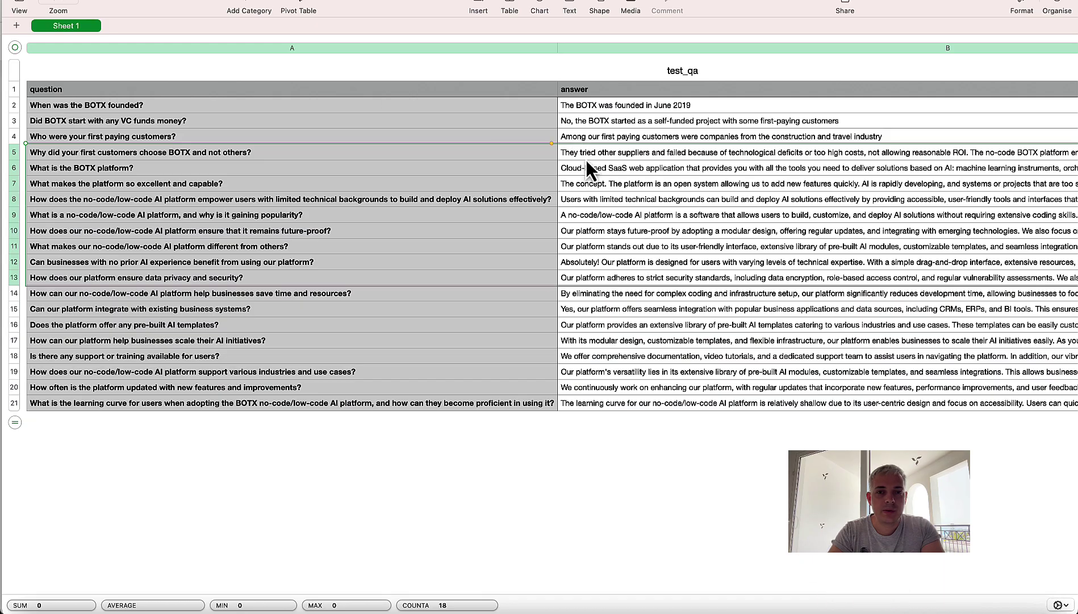
key(super+Tab)
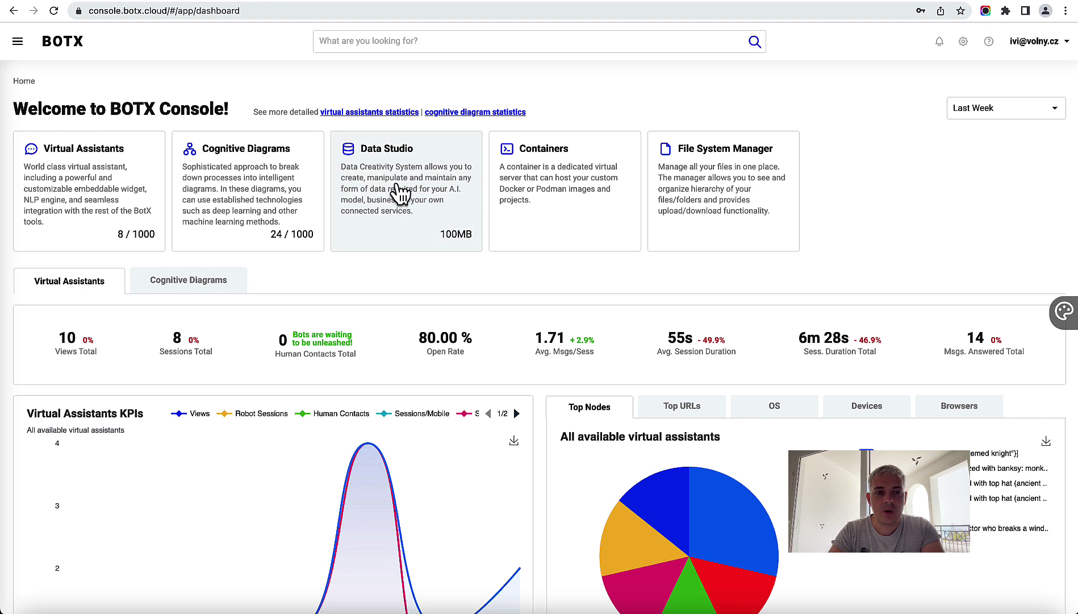
click(404, 171)
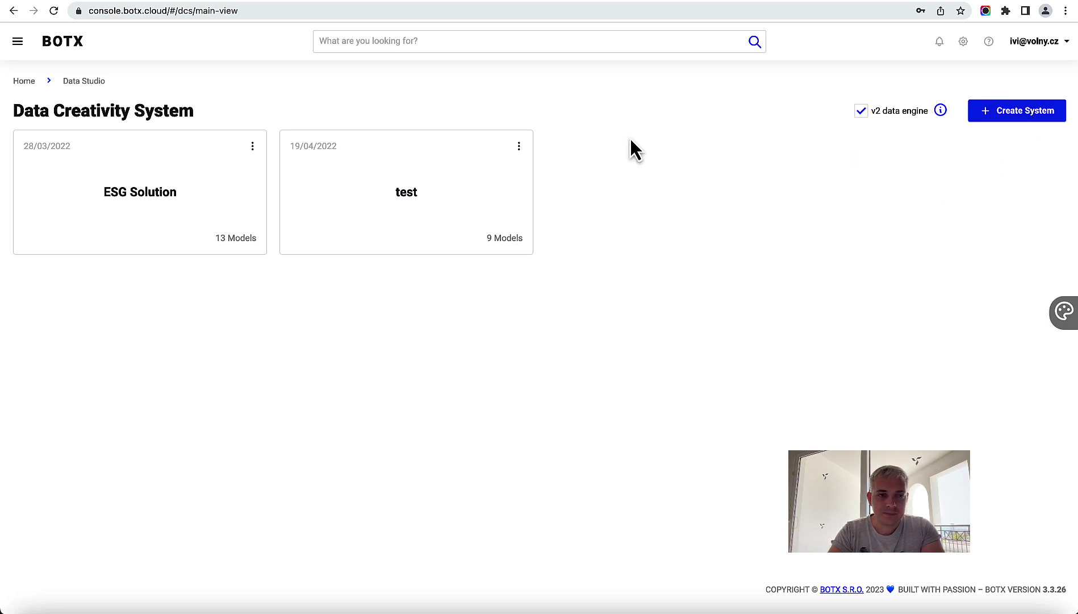
mouse_move(475, 229)
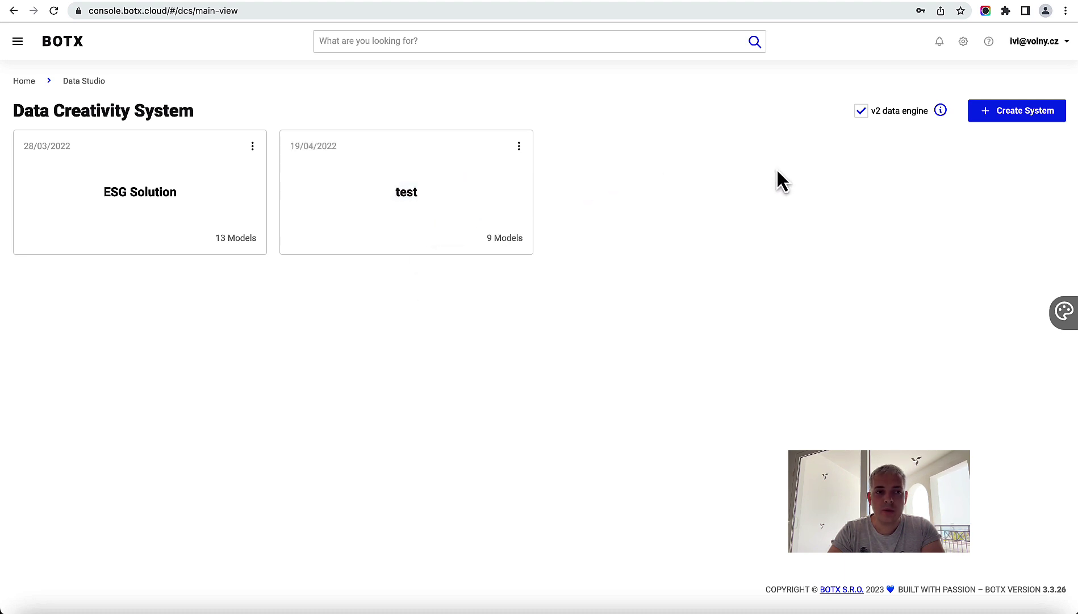
click(1019, 116)
click(484, 219)
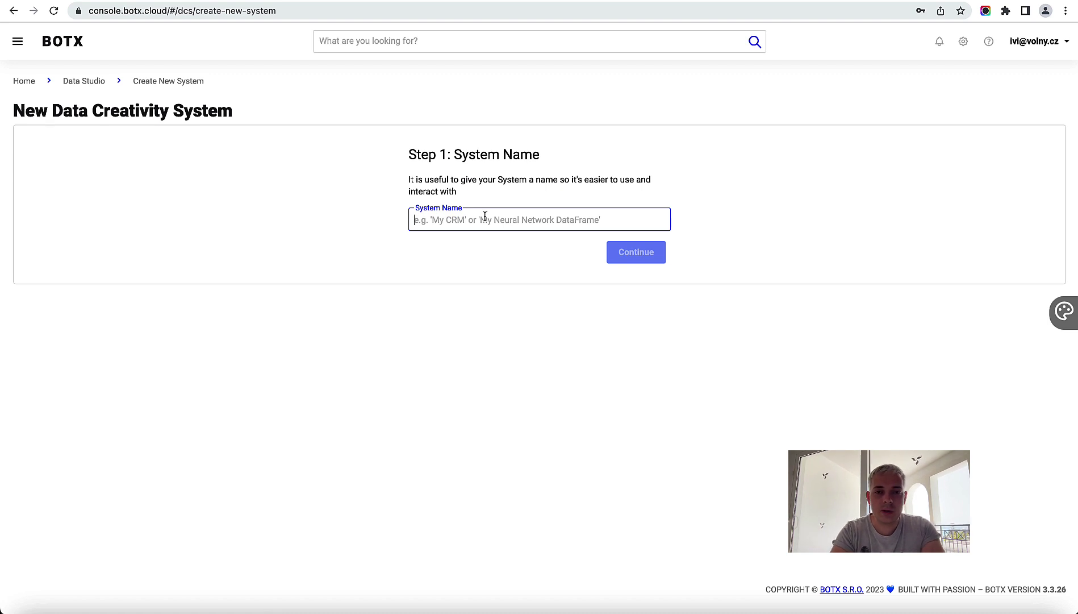
text(Demo)
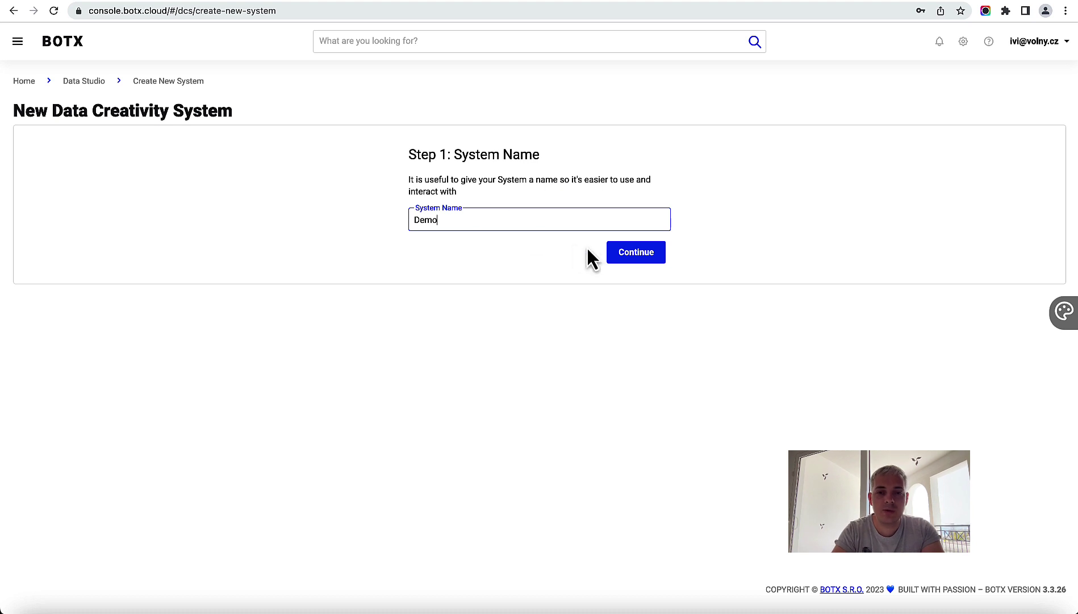
click(617, 259)
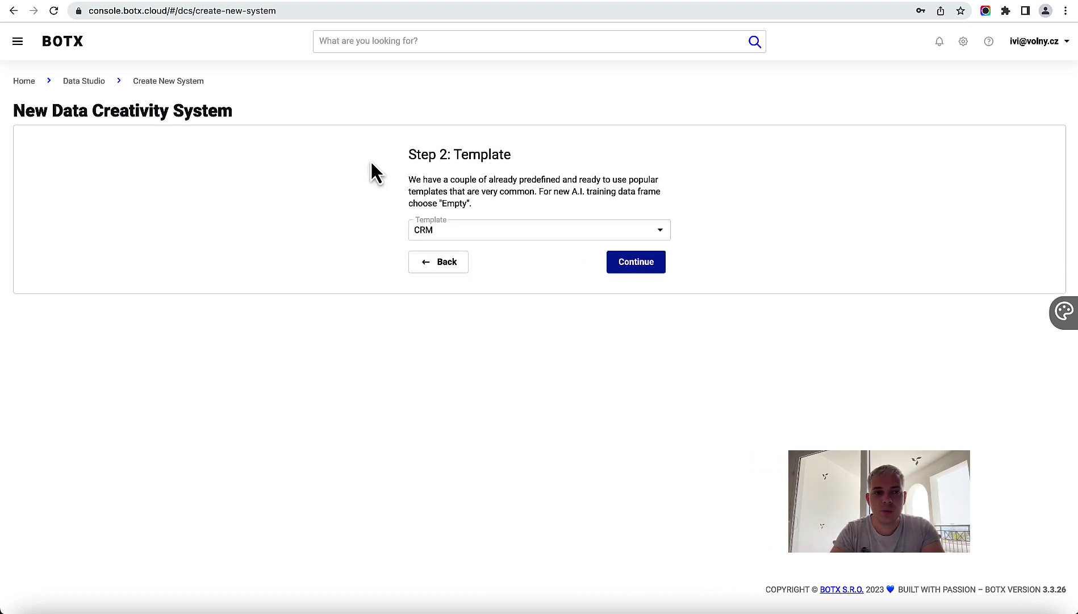
click(85, 81)
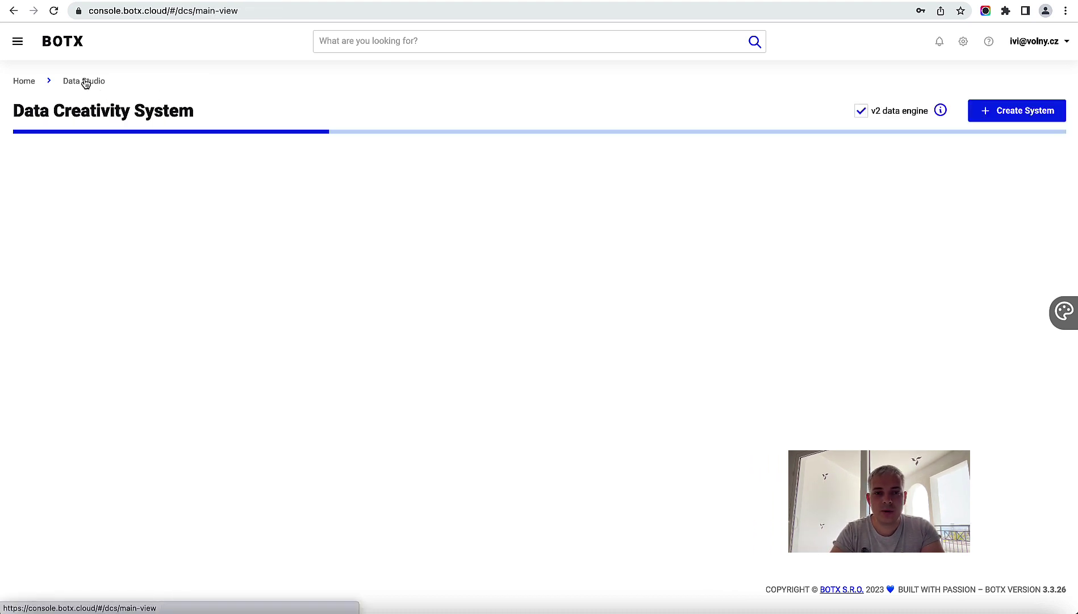
mouse_move(445, 224)
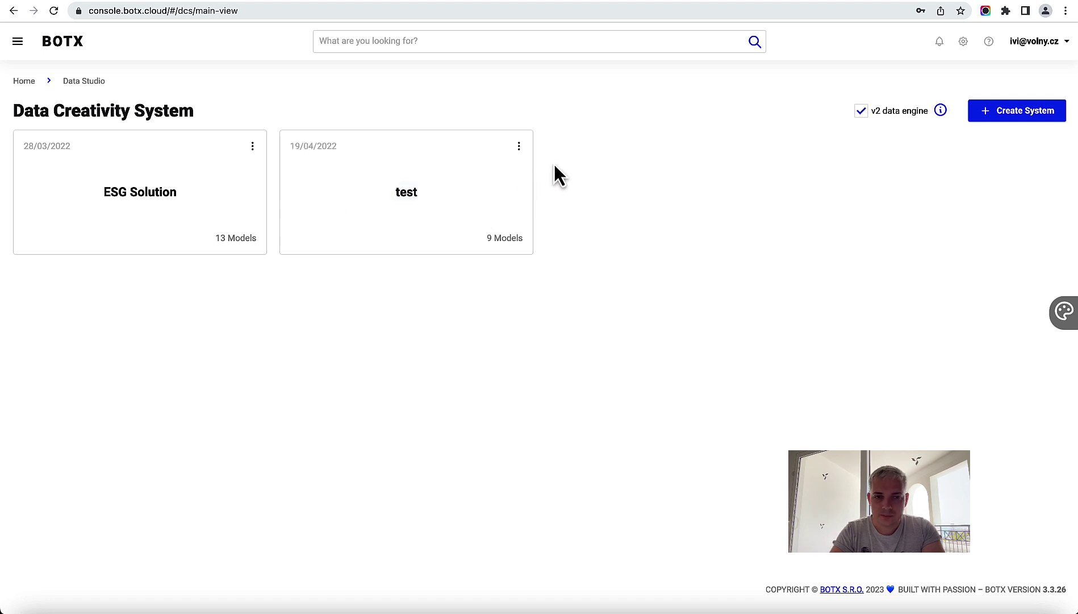
Step: Open Setup Model for the test system and start a new data frame
click(520, 147)
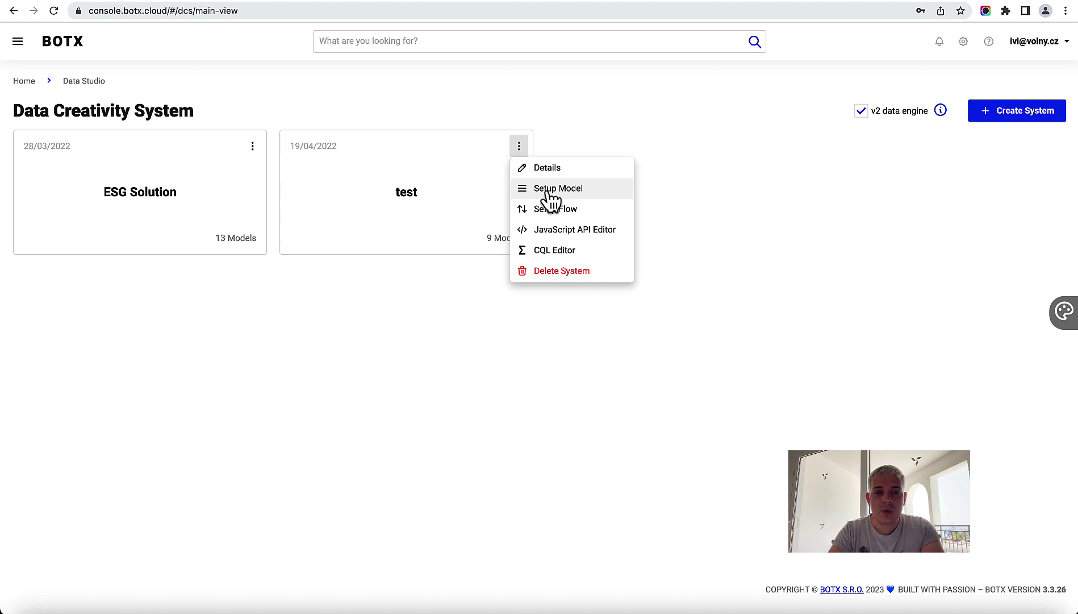
click(578, 187)
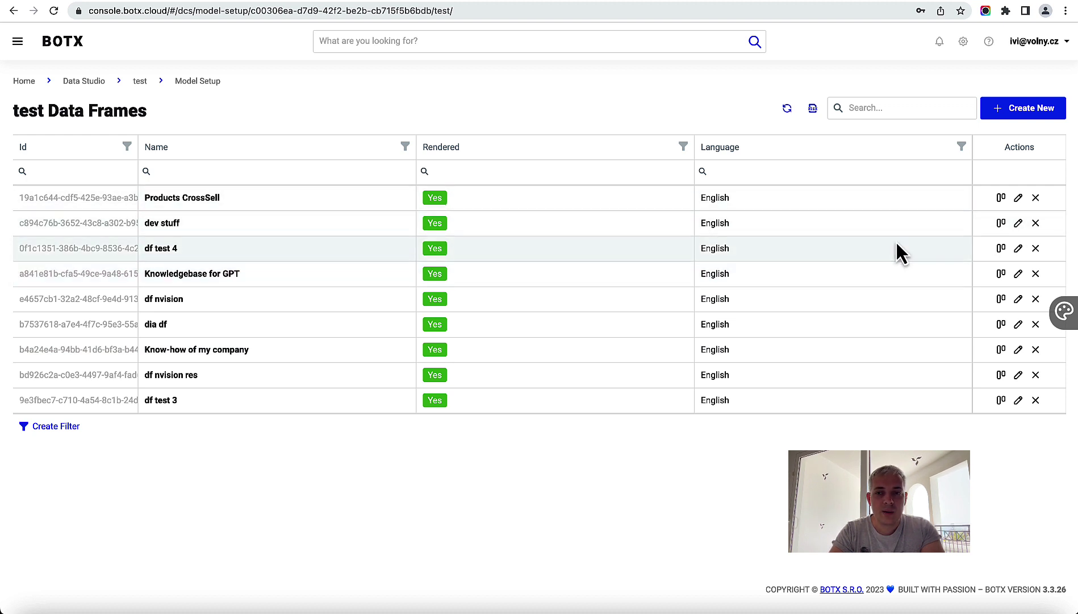
click(1032, 114)
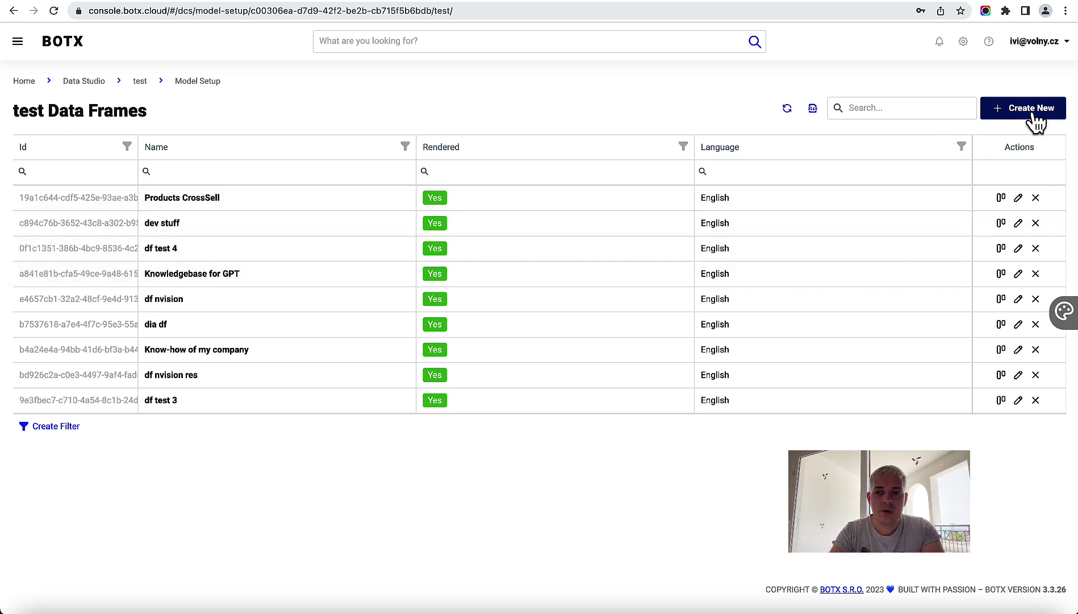
Step: Name the frame 'Our specific company know-how database', keep English, and finish the wizard
click(424, 338)
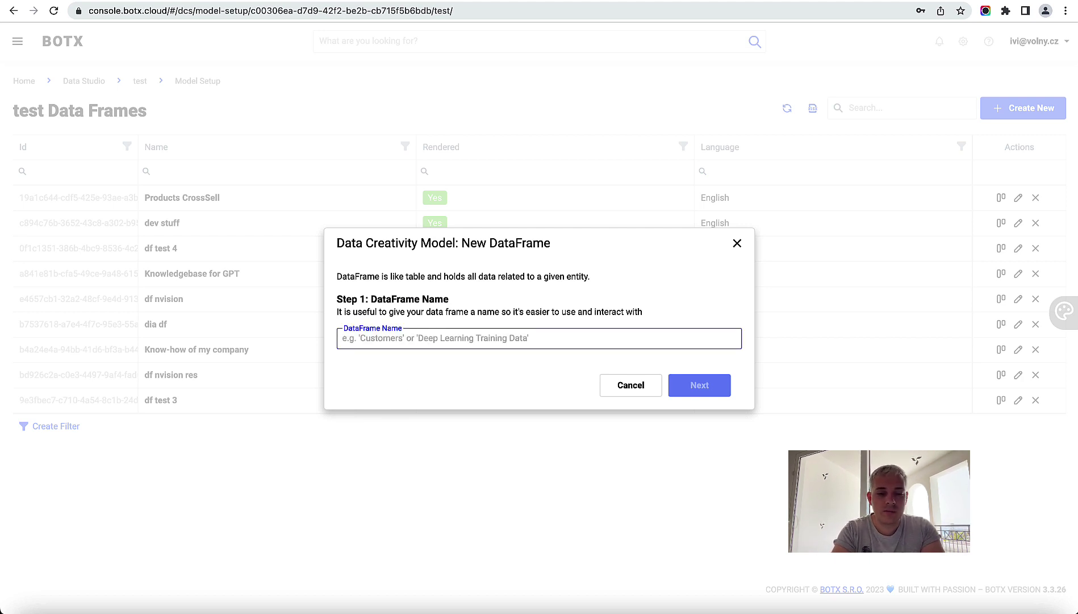
text(Our)
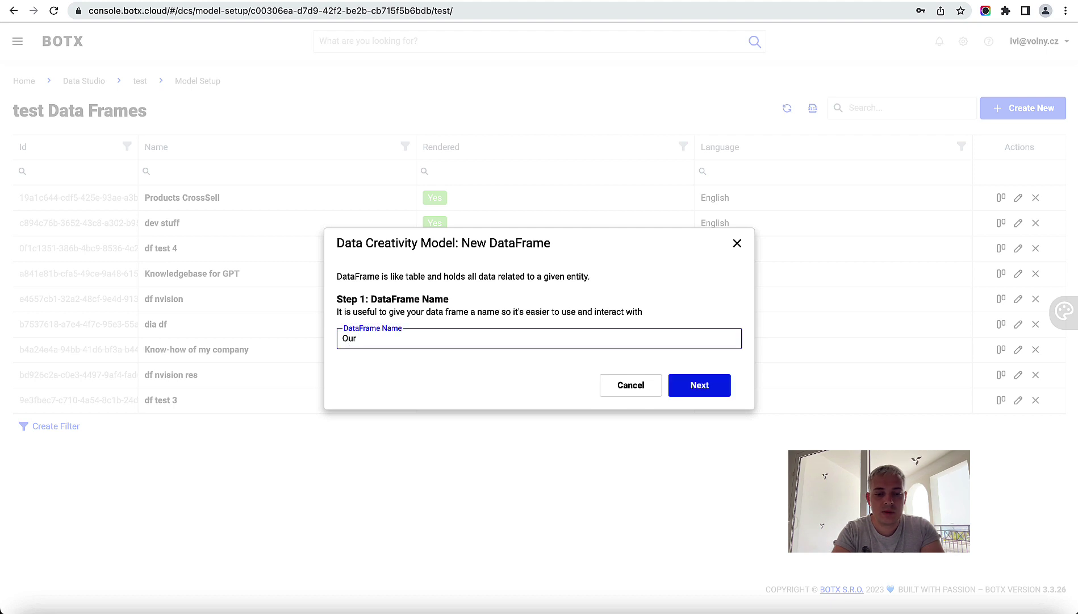
text( specific co)
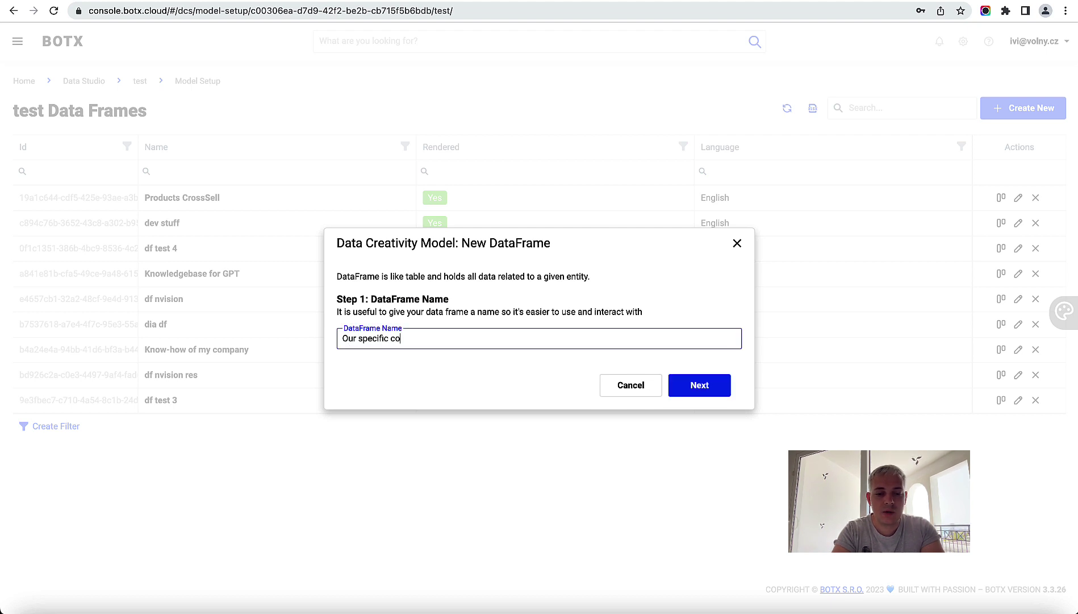
text(mpany know-how database)
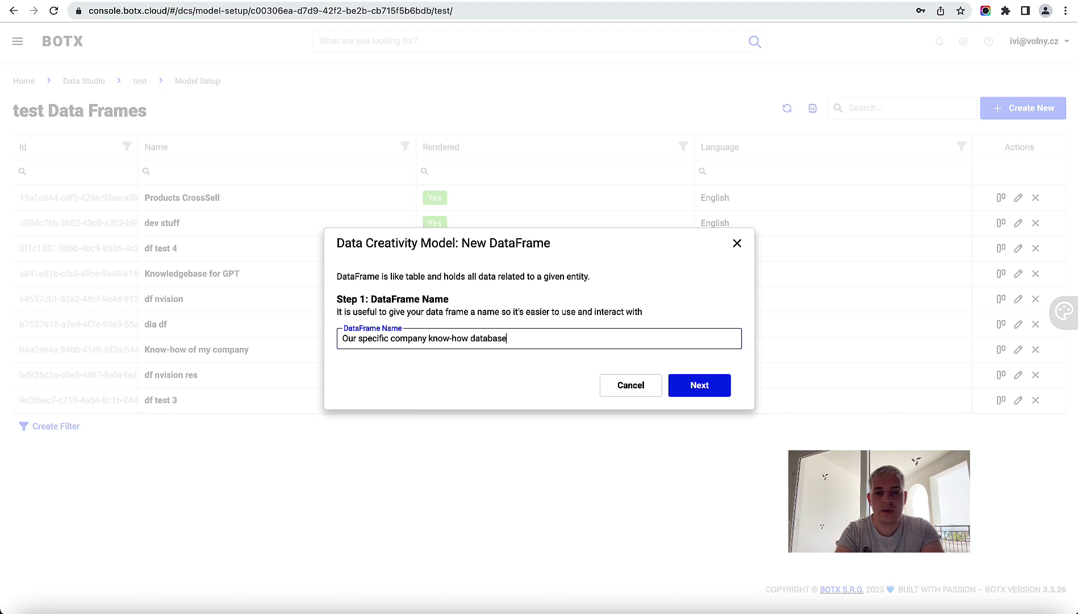
click(699, 387)
click(699, 375)
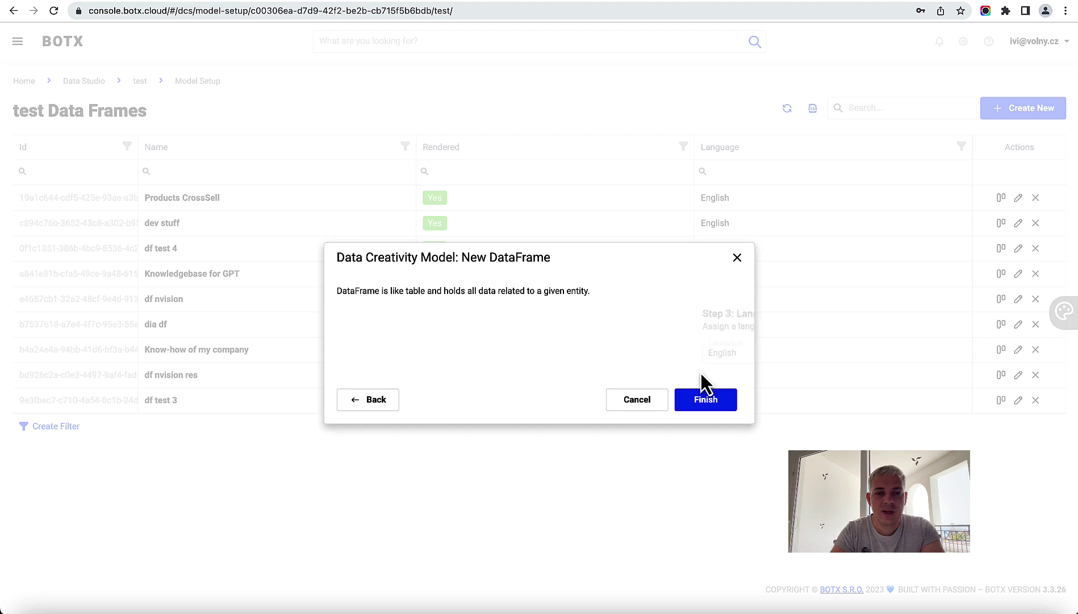
click(714, 405)
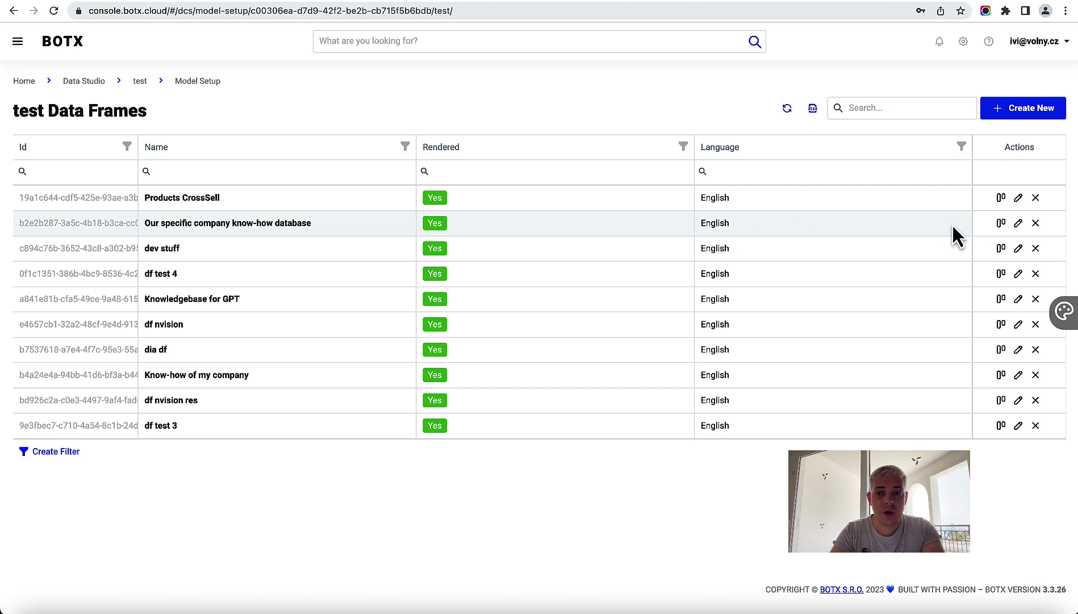
Step: Open the know-how frame's Structure Editor and check test_qa's question and answer headers
click(1002, 223)
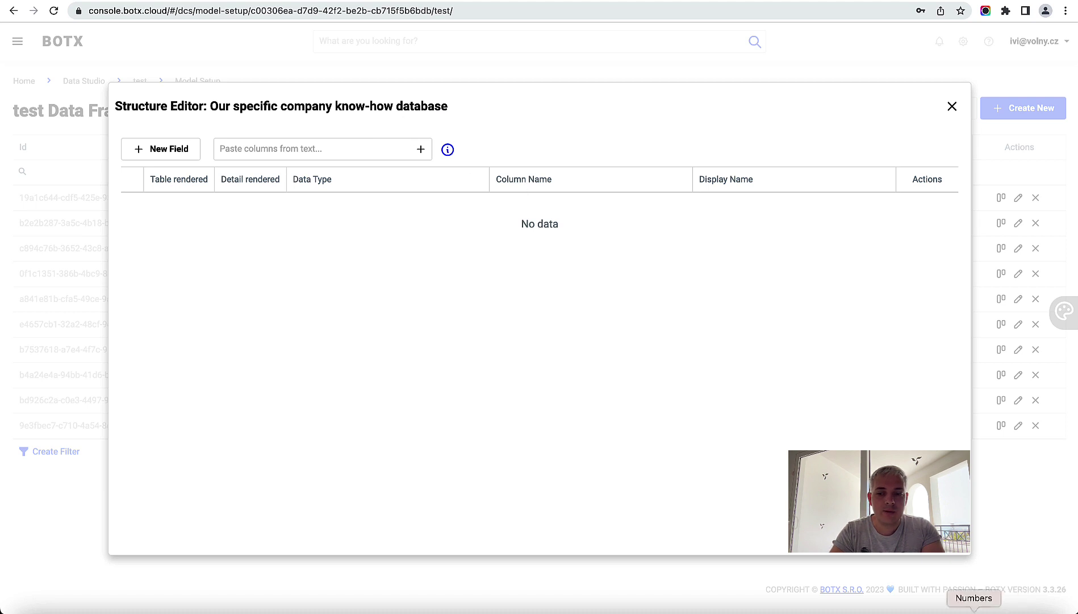
click(974, 611)
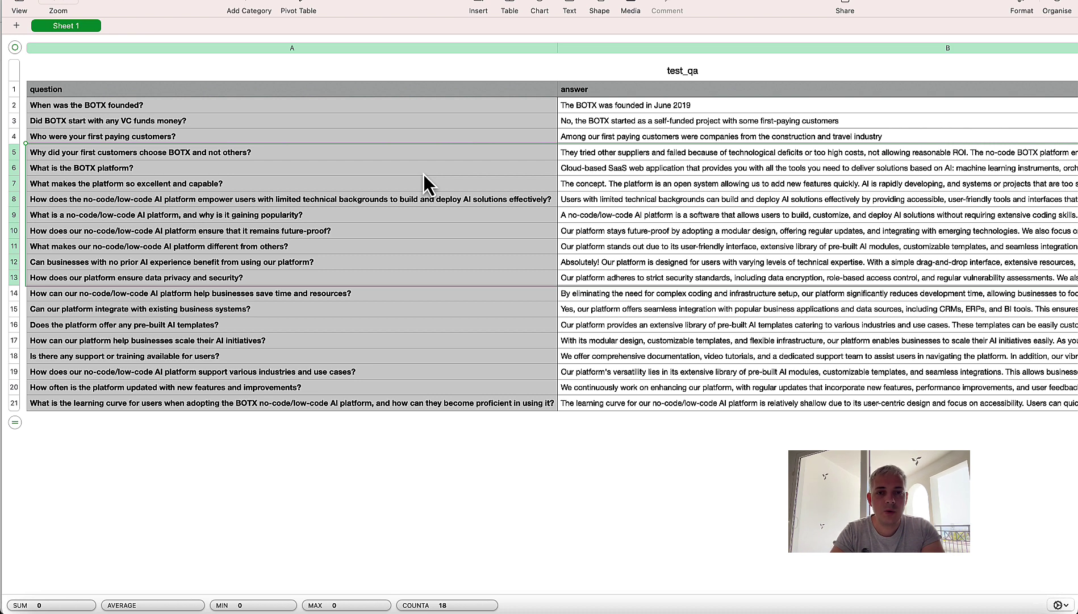
click(82, 92)
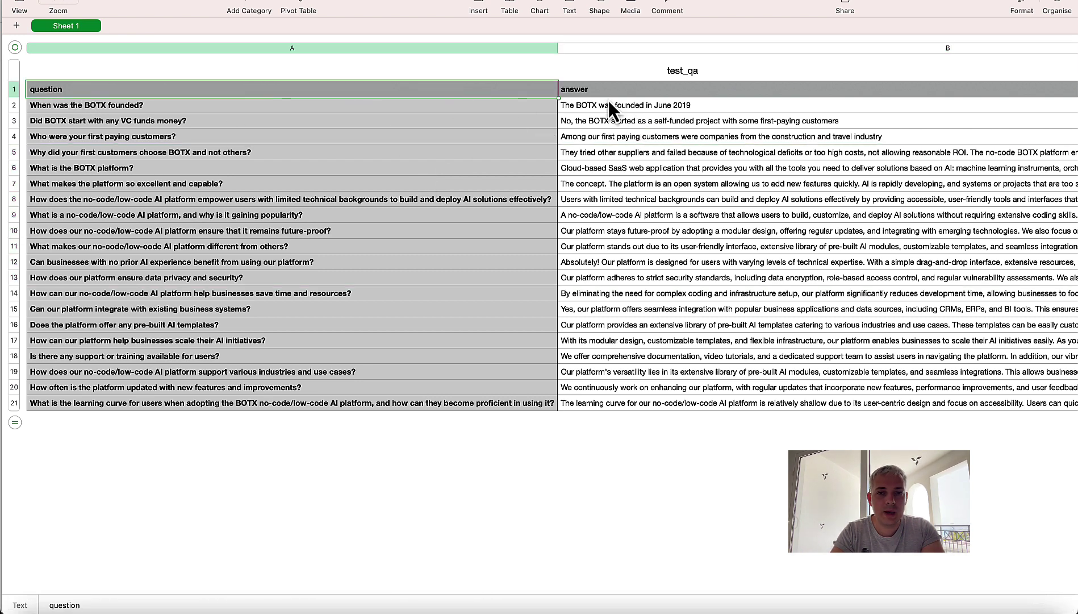
click(662, 90)
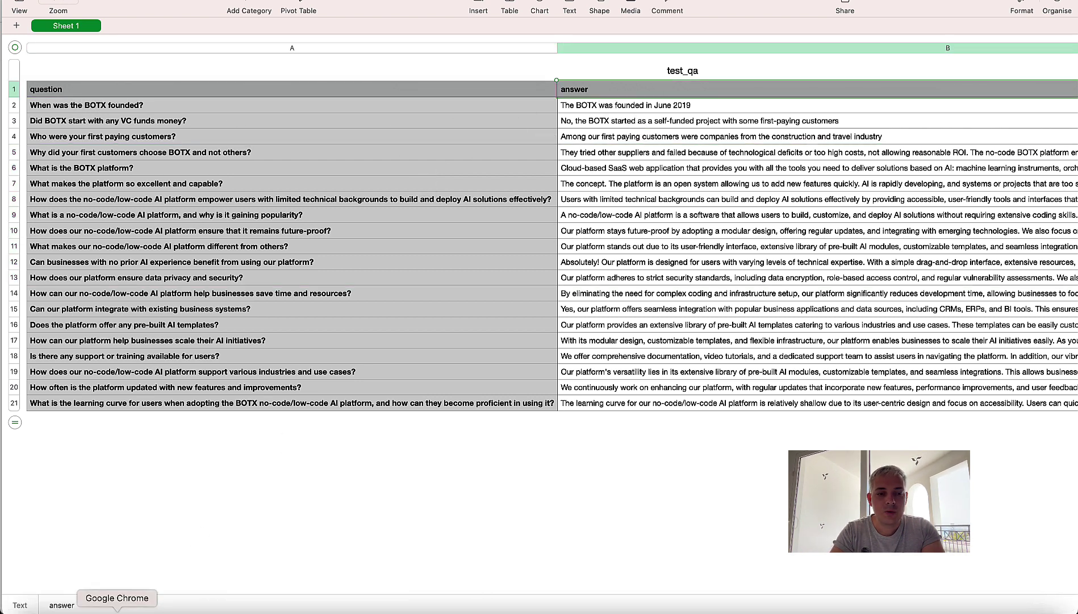
click(117, 610)
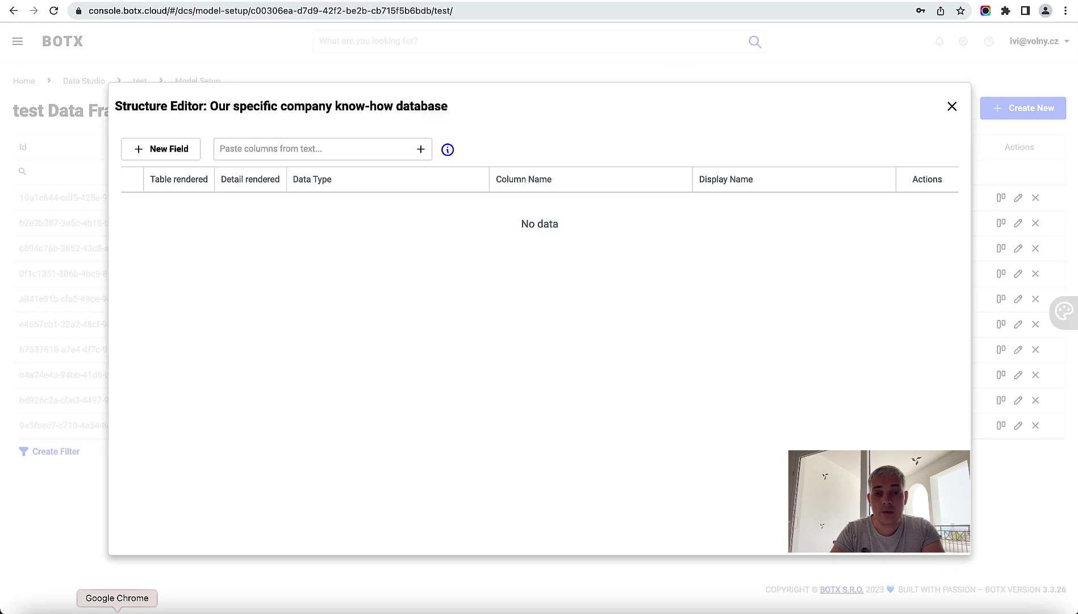
Step: Add two text fields named question and answer to the frame structure
click(181, 161)
click(181, 160)
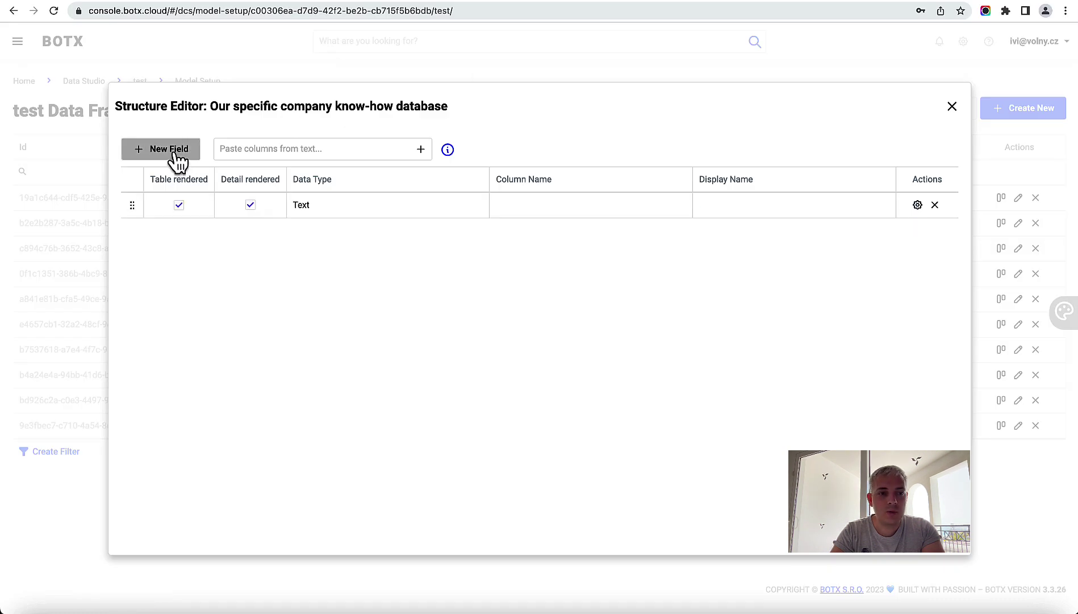
click(542, 204)
text(qu)
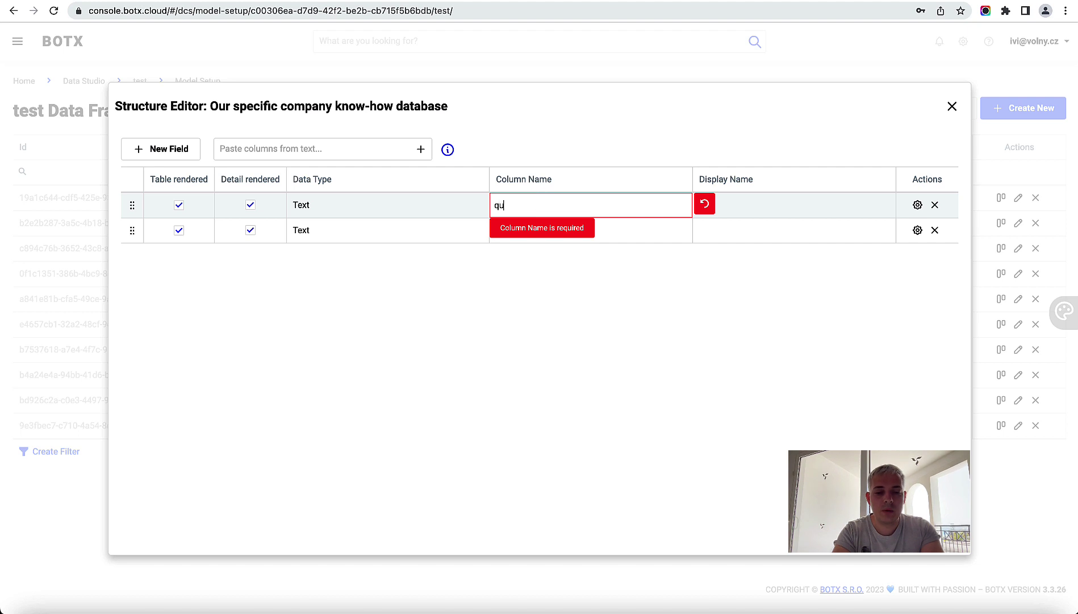
text(estion)
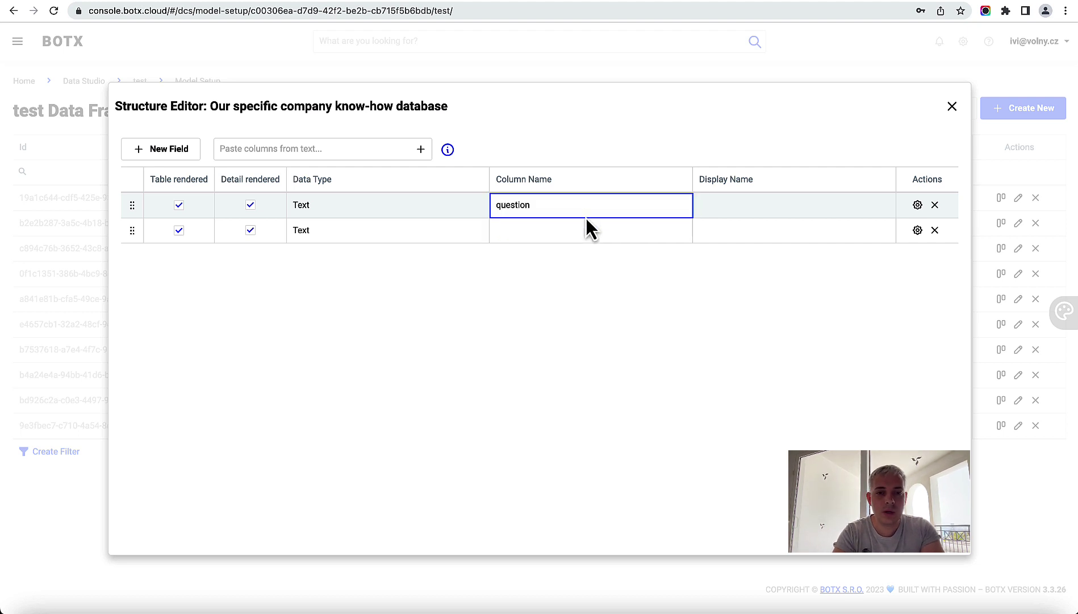
click(572, 228)
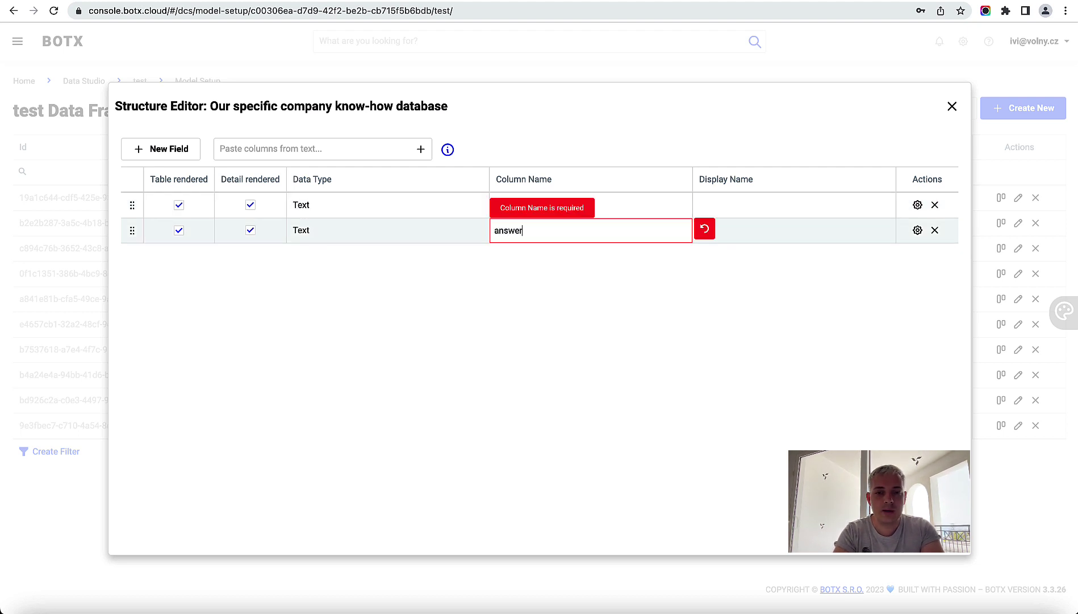
key(Return)
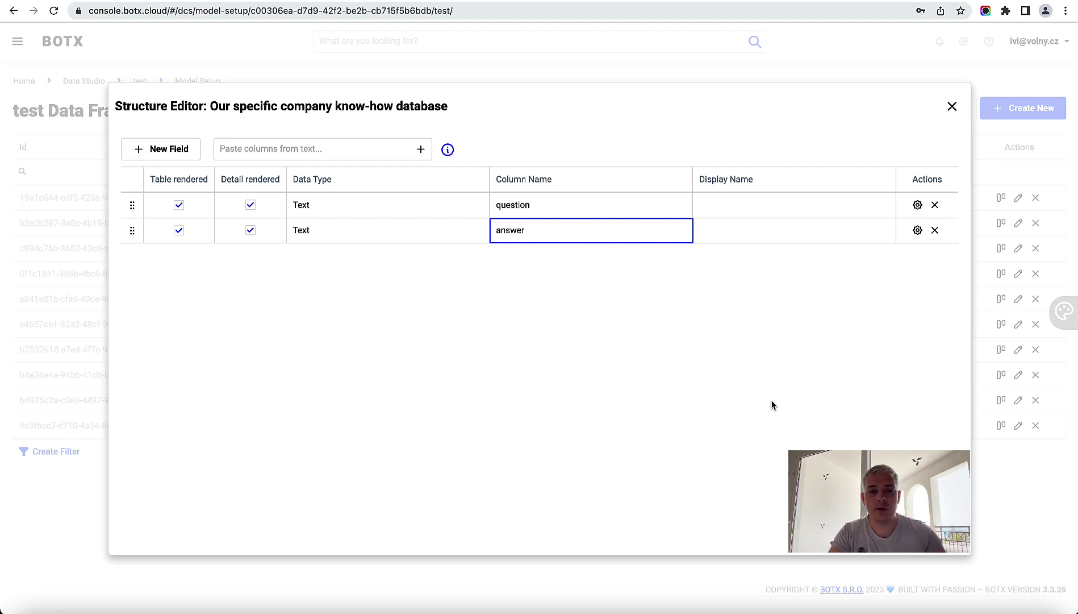
Step: Save the question/answer structure, close the editor, and return to Data Studio
click(930, 544)
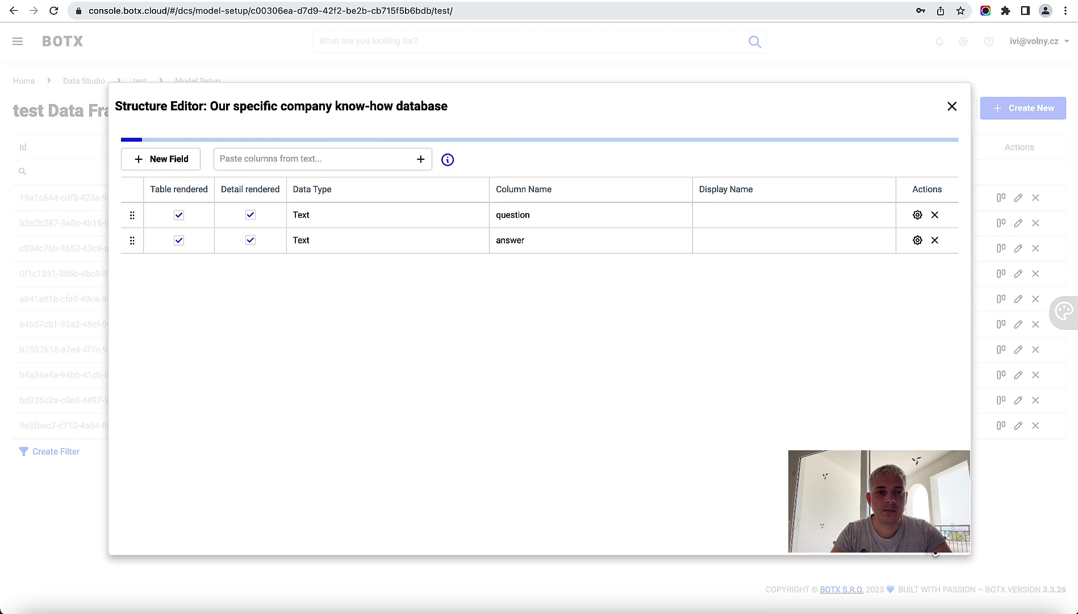
click(984, 341)
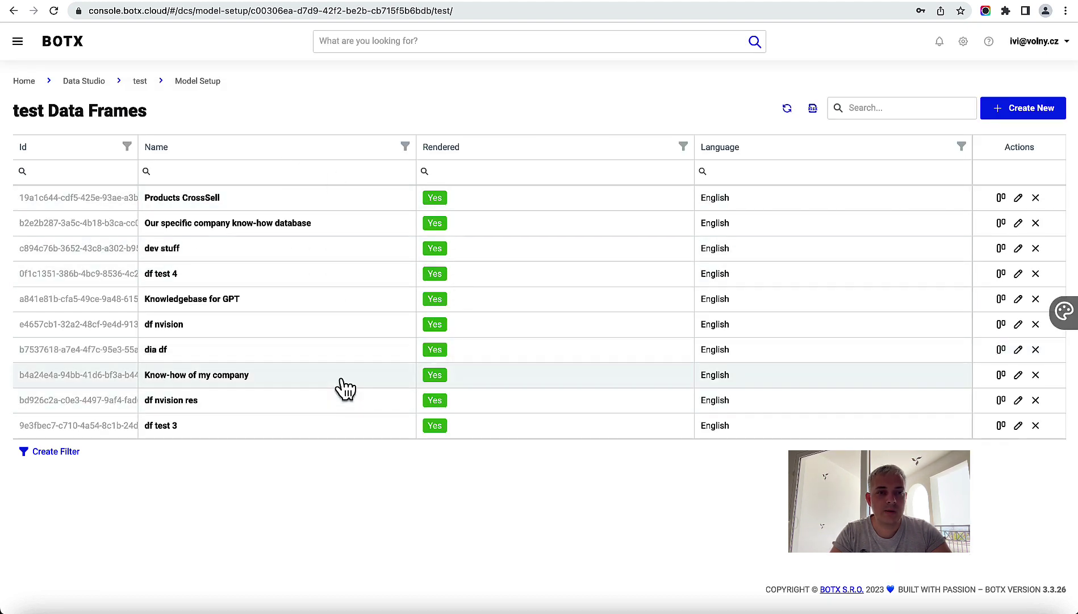
click(85, 82)
Step: Enter the test system and open its empty Our specific company know-how database table
mouse_move(320, 146)
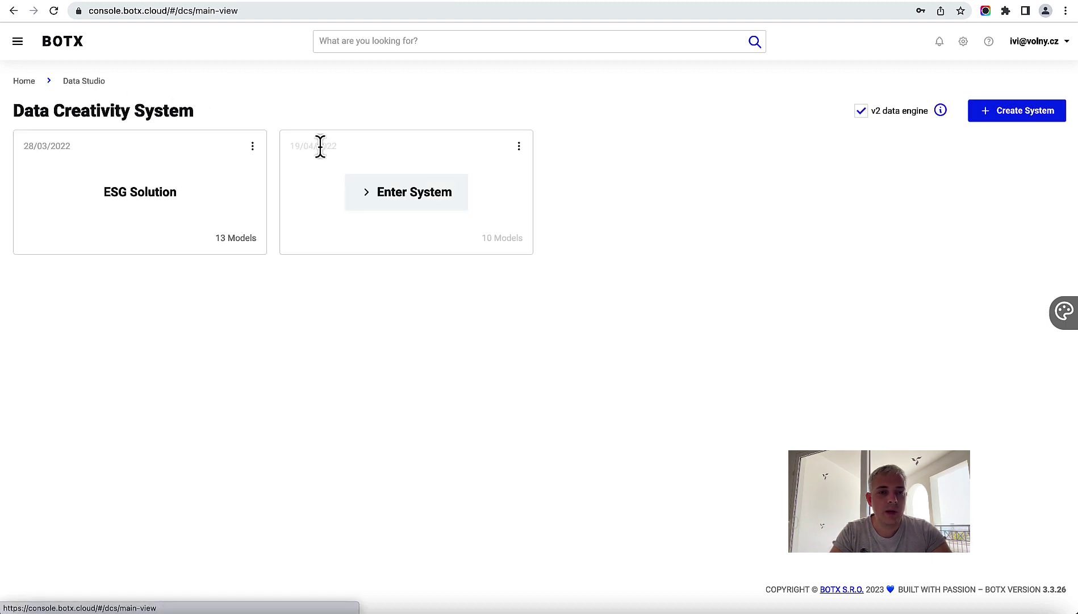
click(418, 196)
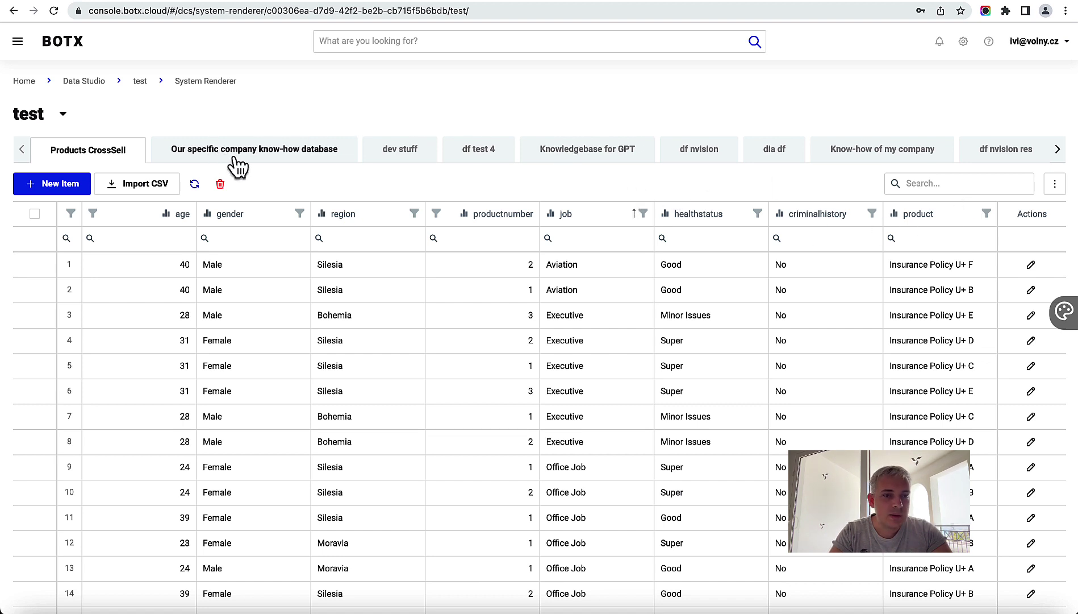
click(268, 160)
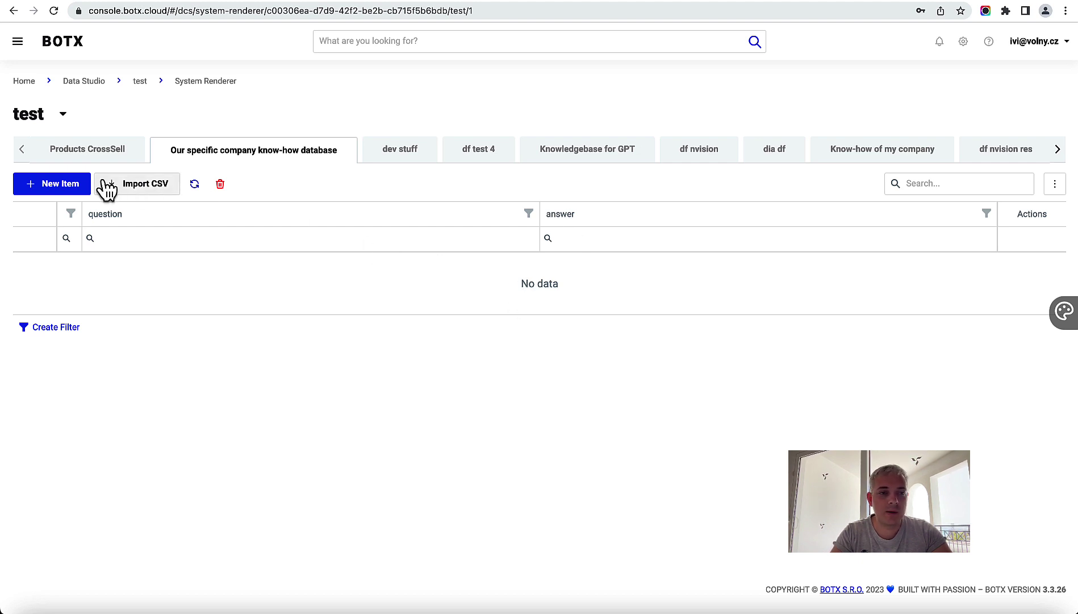
Step: Start a CSV import and load test_qa.csv from the Desktop as the source file
click(147, 192)
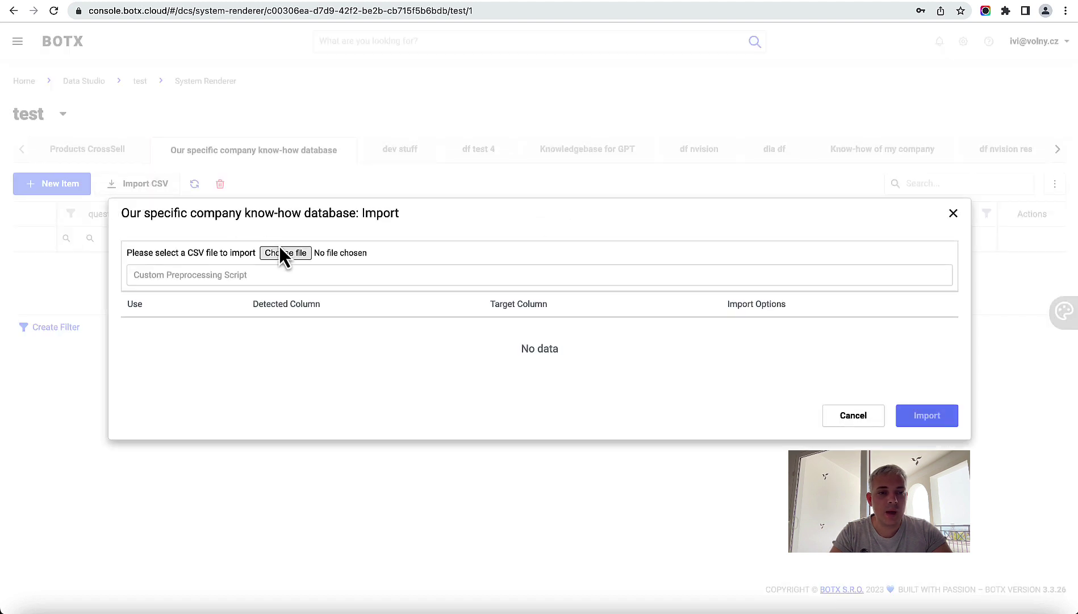
click(287, 253)
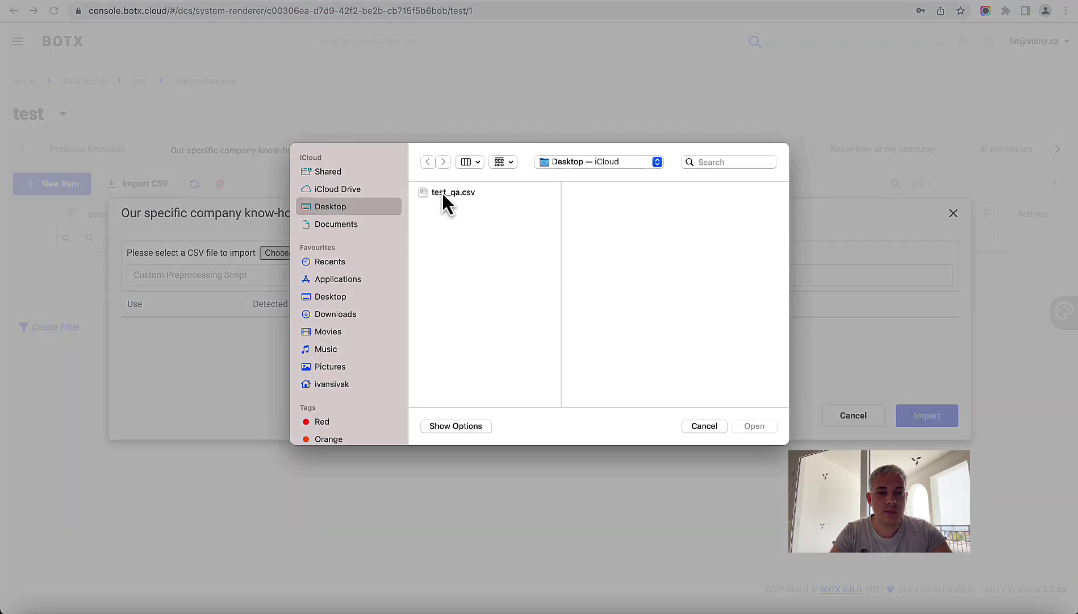
click(452, 195)
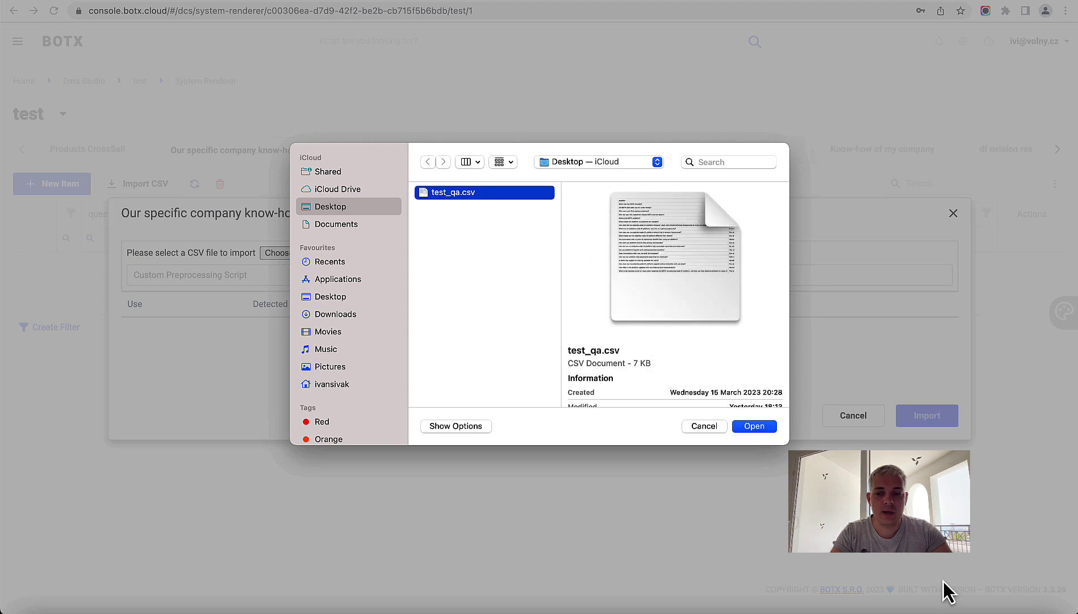
click(975, 604)
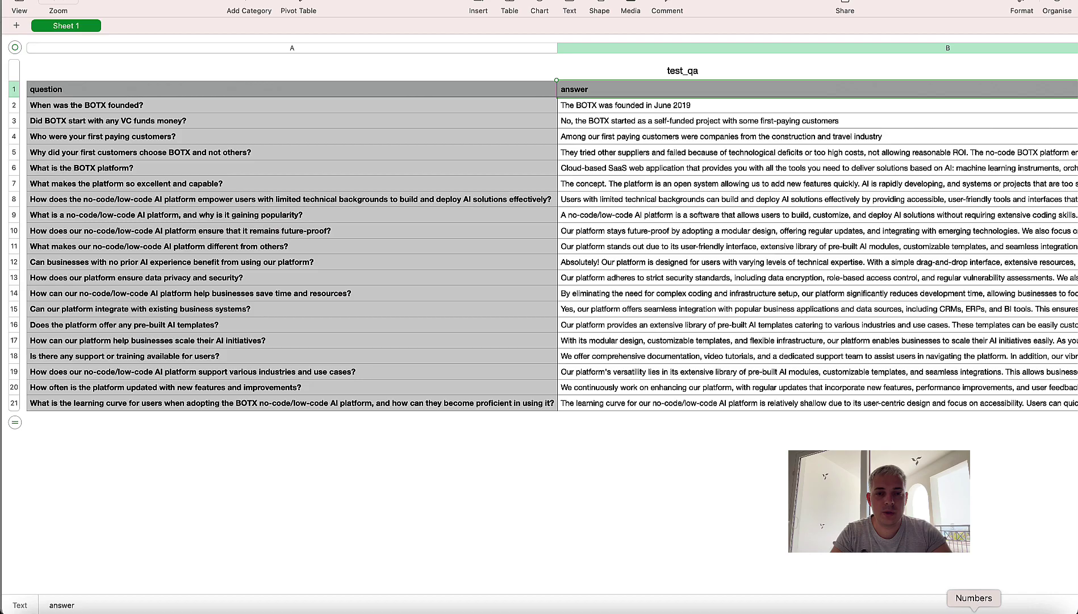
click(570, 216)
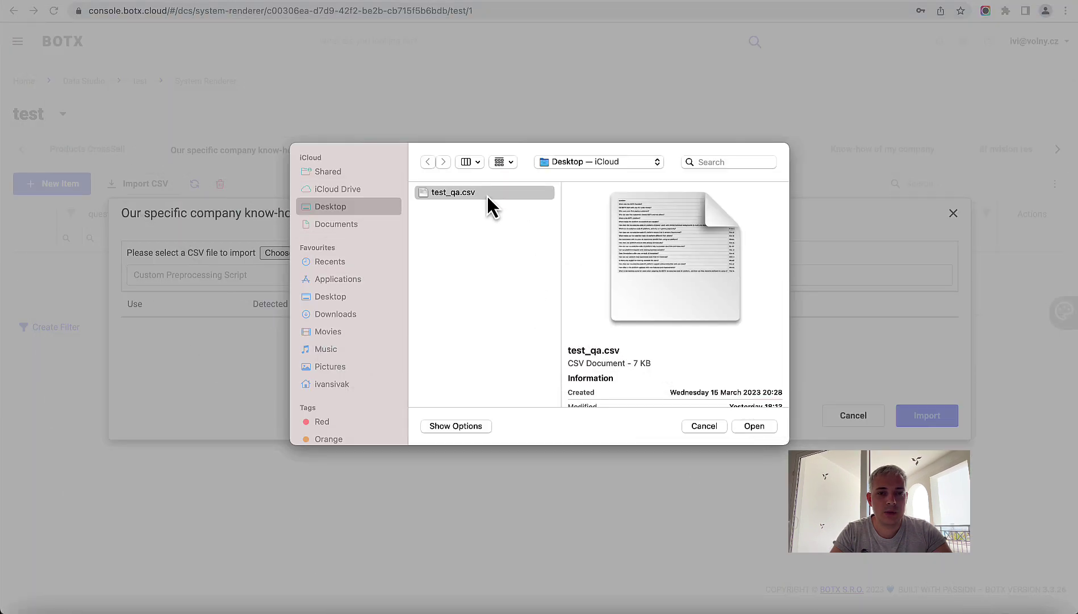
click(487, 194)
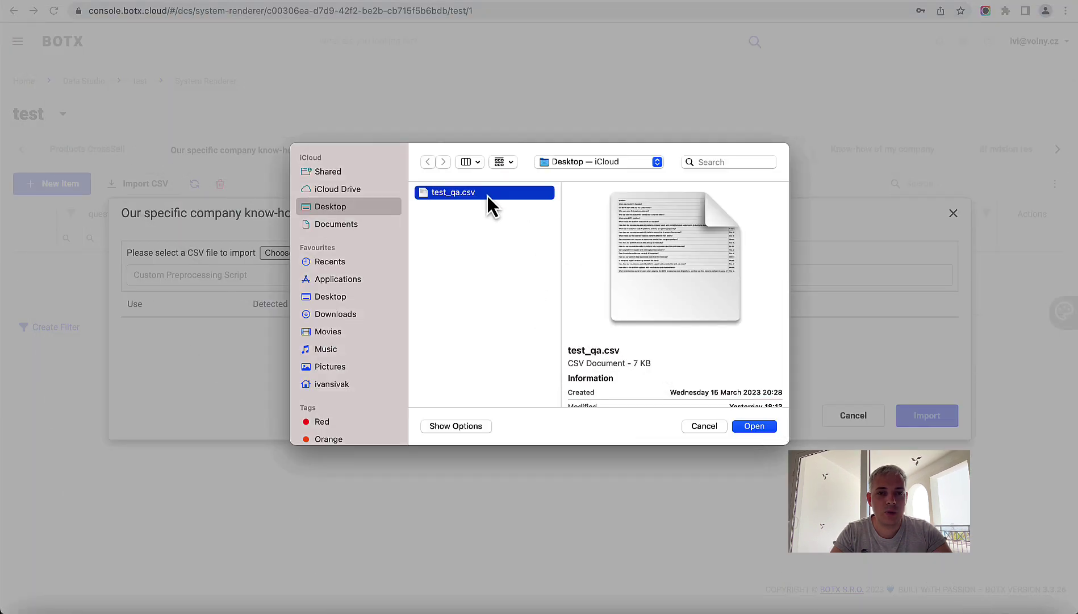
click(759, 427)
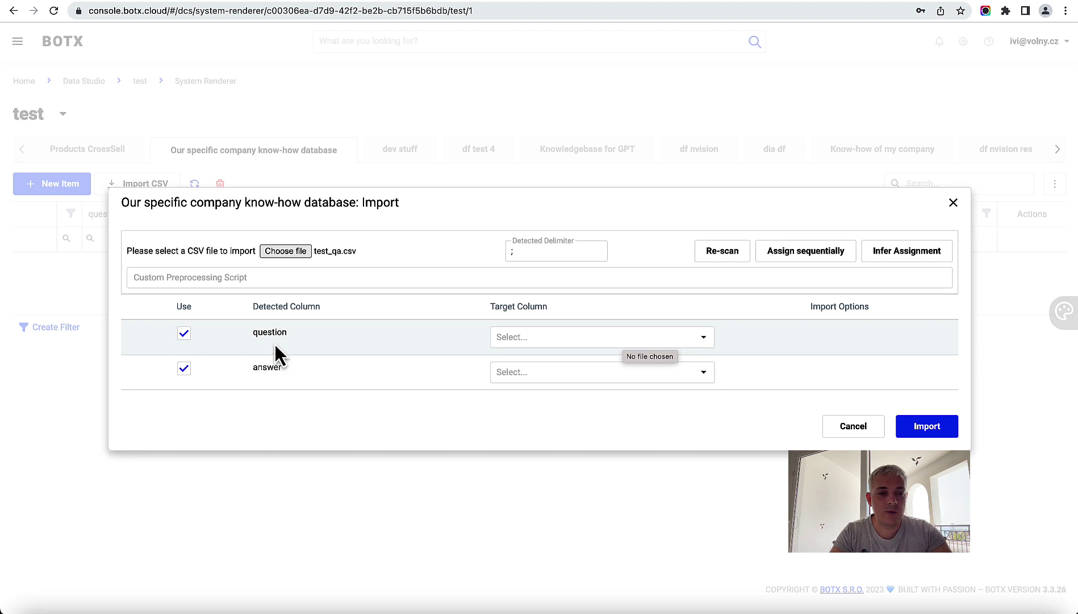
Step: Map the question and answer columns to the question and answer fields and import the rows
click(522, 338)
click(521, 359)
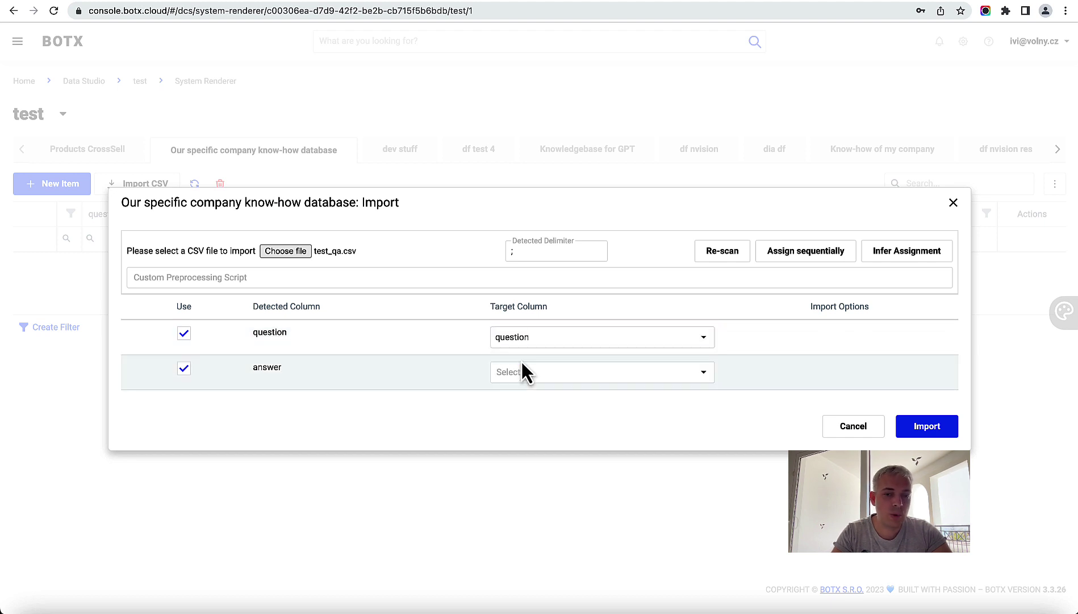
click(578, 377)
click(531, 413)
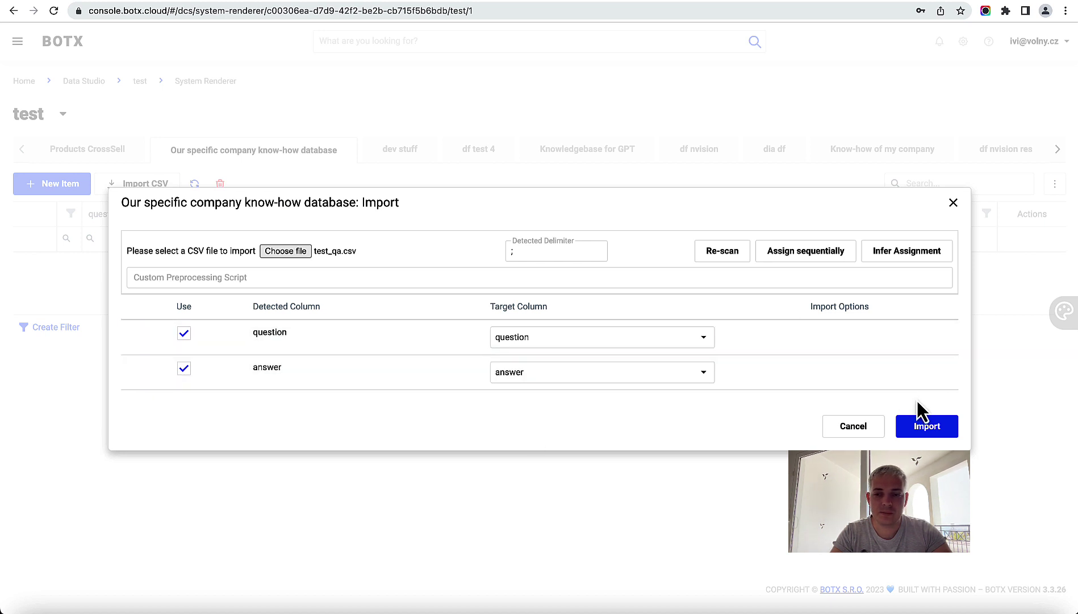
click(927, 427)
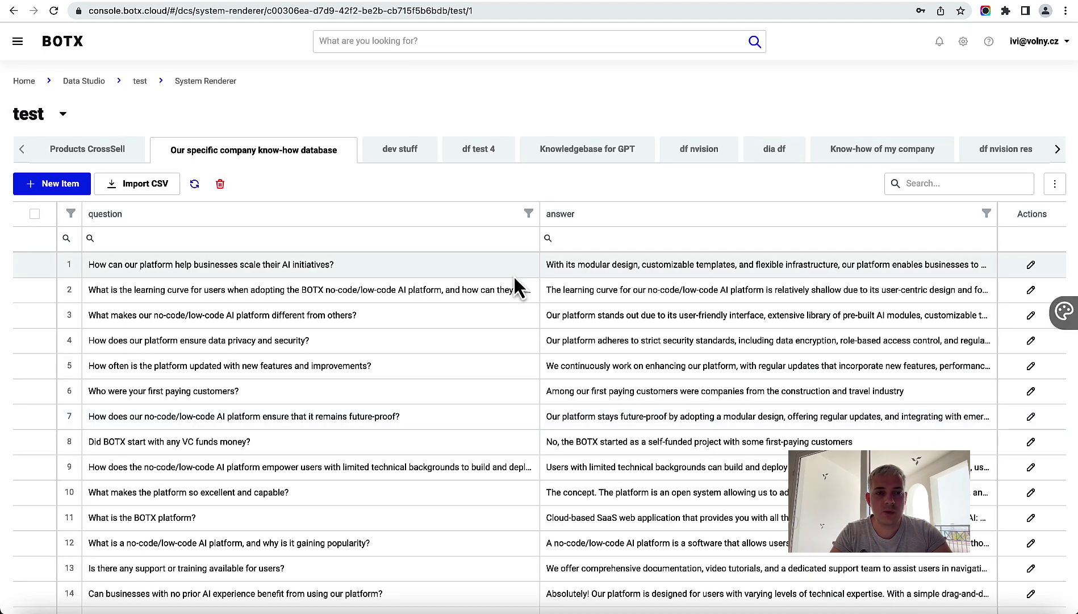
scroll(548, 363, down, 3)
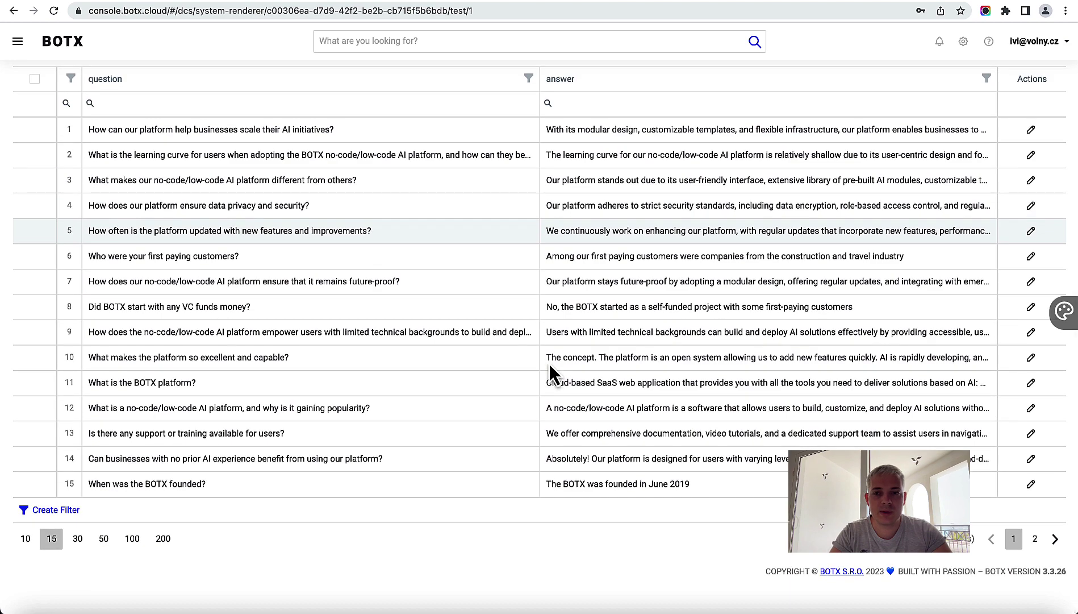
scroll(548, 363, up, 3)
scroll(304, 209, down, 3)
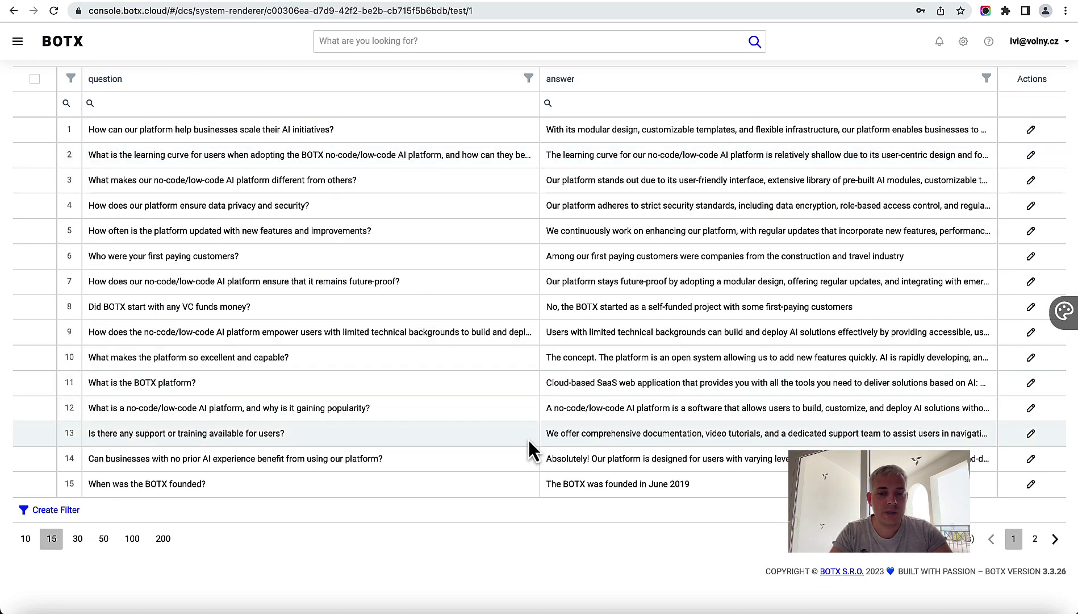
click(78, 538)
scroll(424, 437, down, 3)
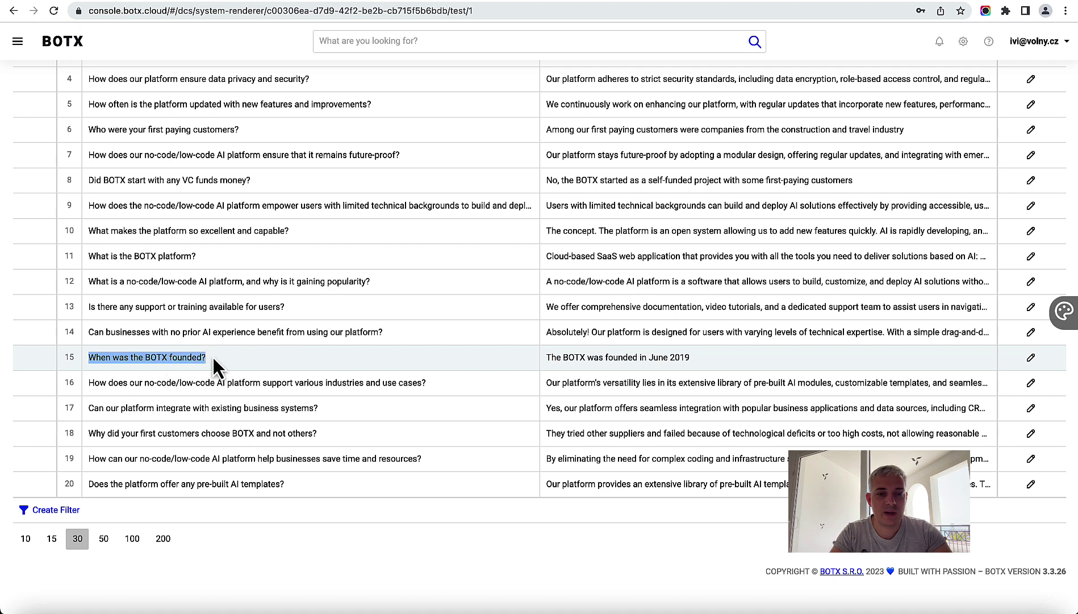
click(257, 359)
drag(547, 359, 606, 361)
drag(688, 354, 706, 353)
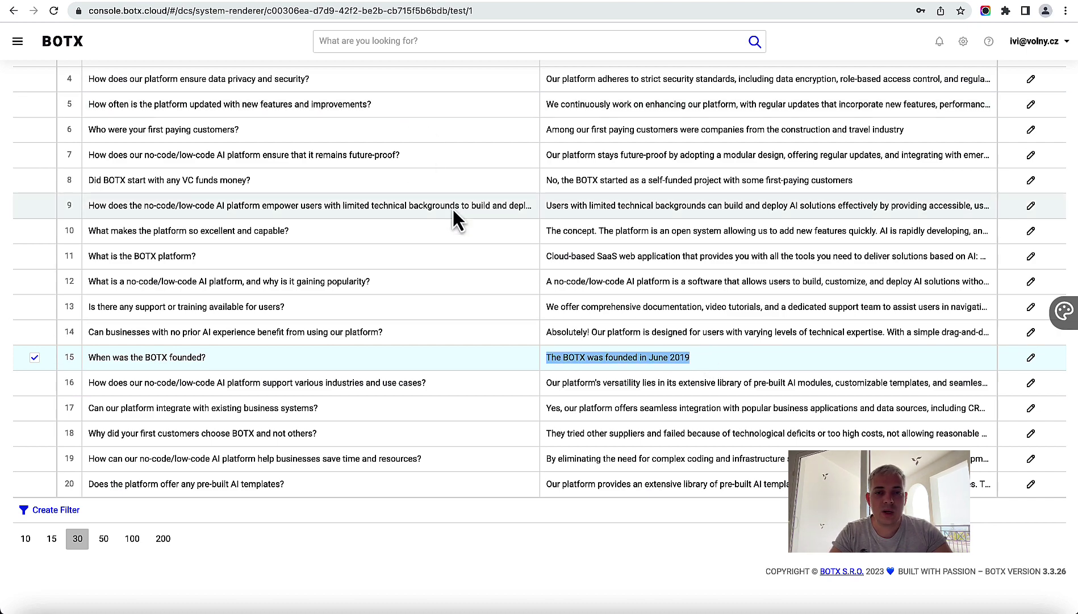
scroll(440, 236, up, 5)
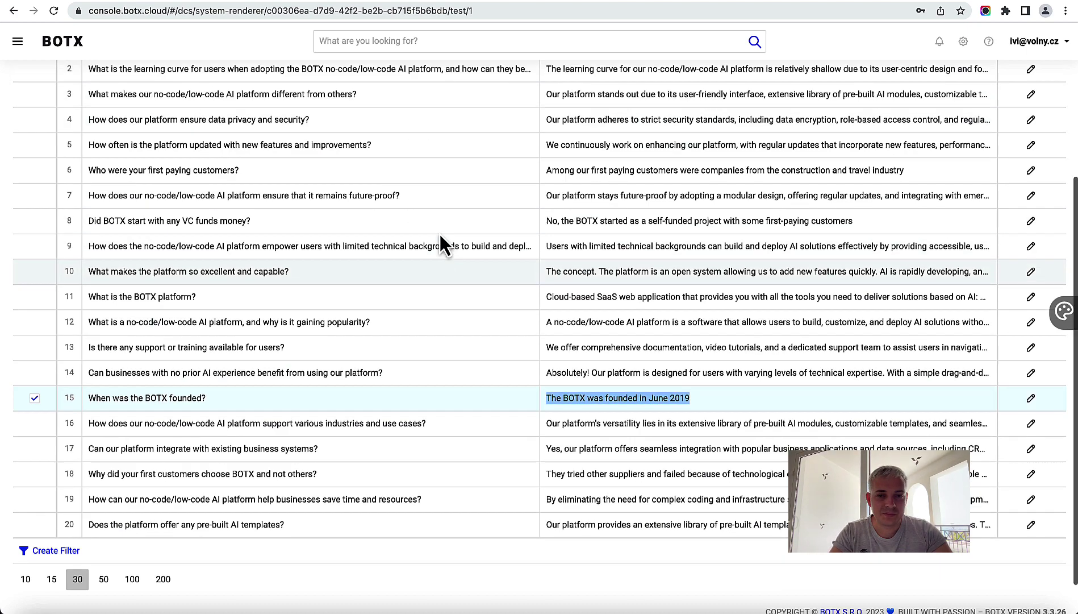
scroll(439, 236, down, 3)
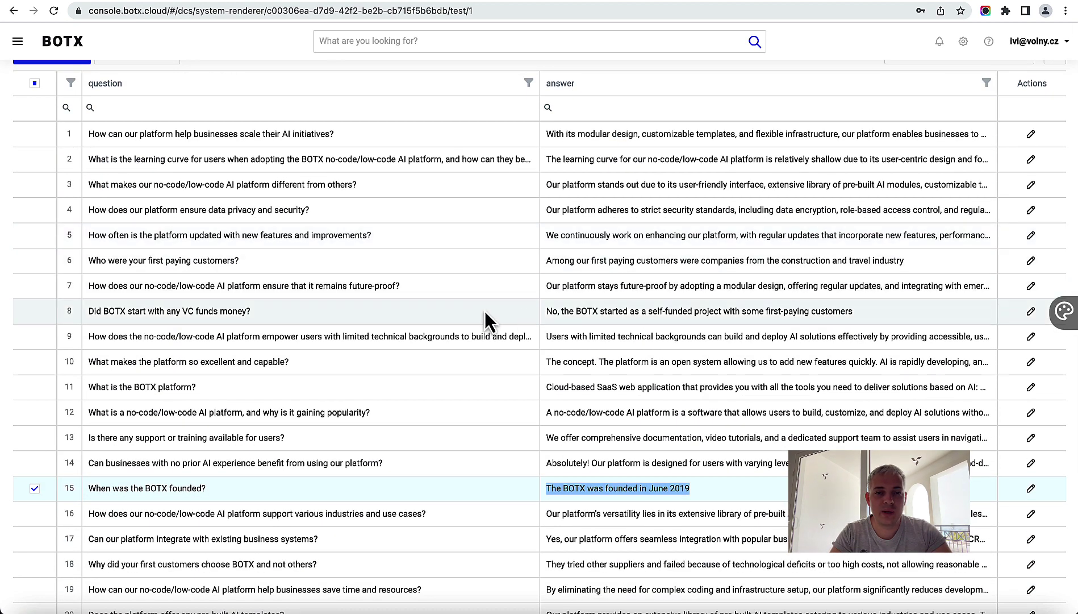
scroll(494, 215, up, 3)
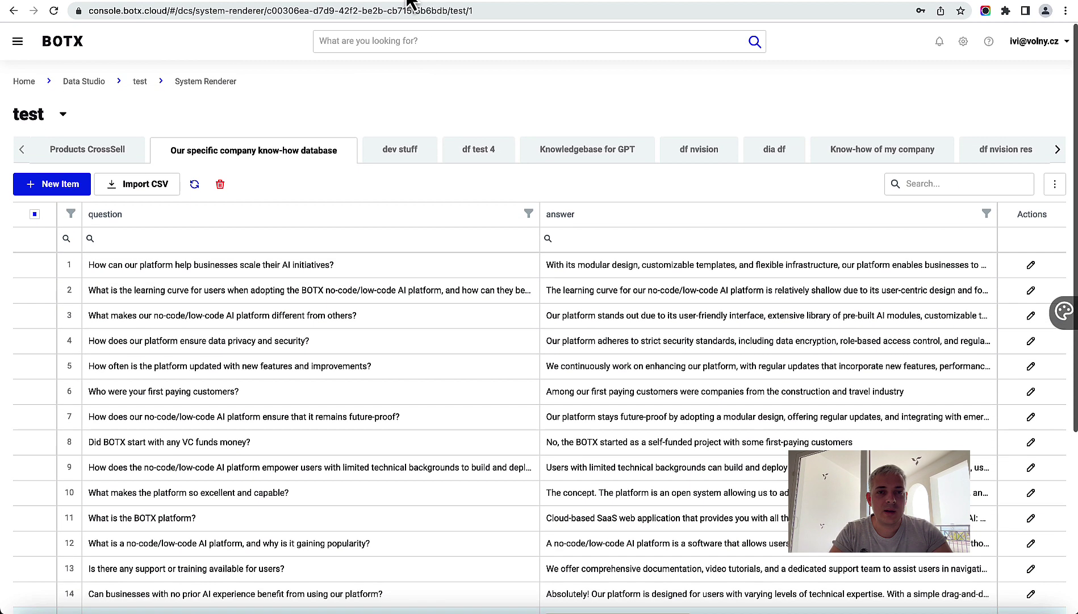
click(407, 1)
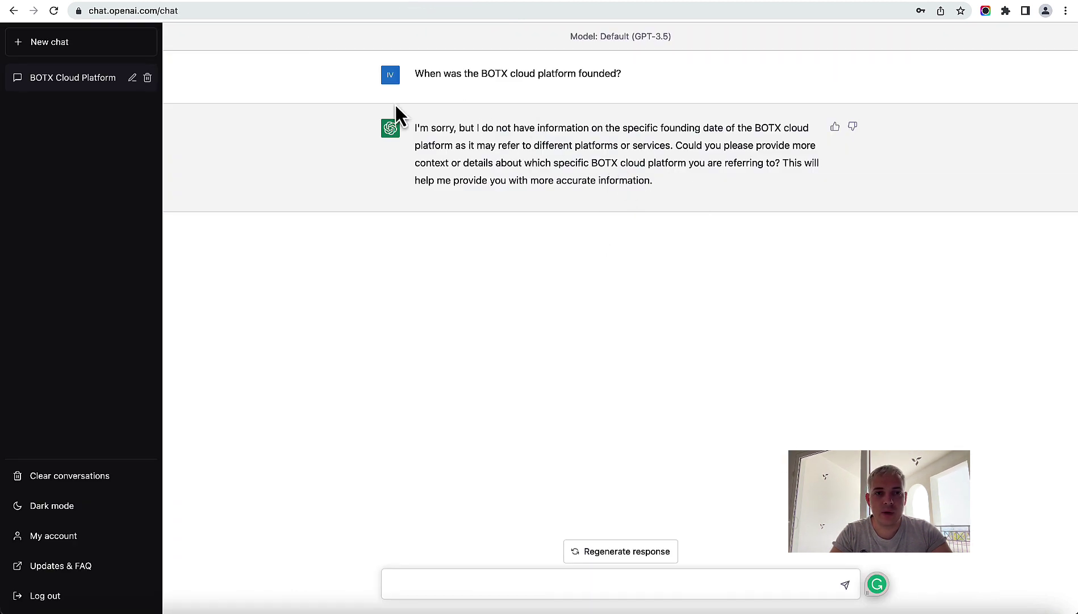
click(287, 2)
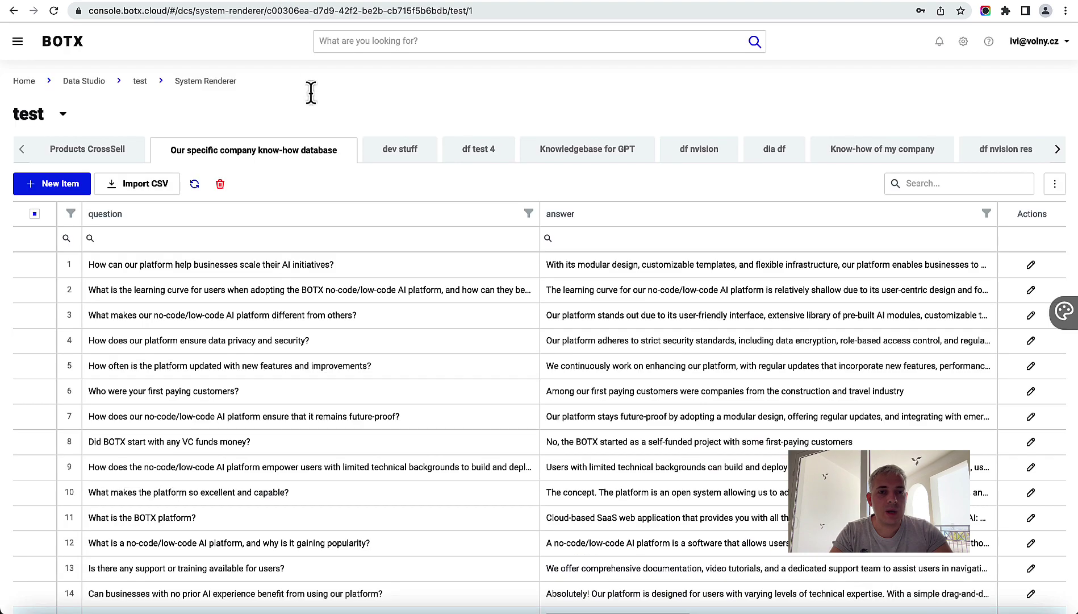
click(129, 3)
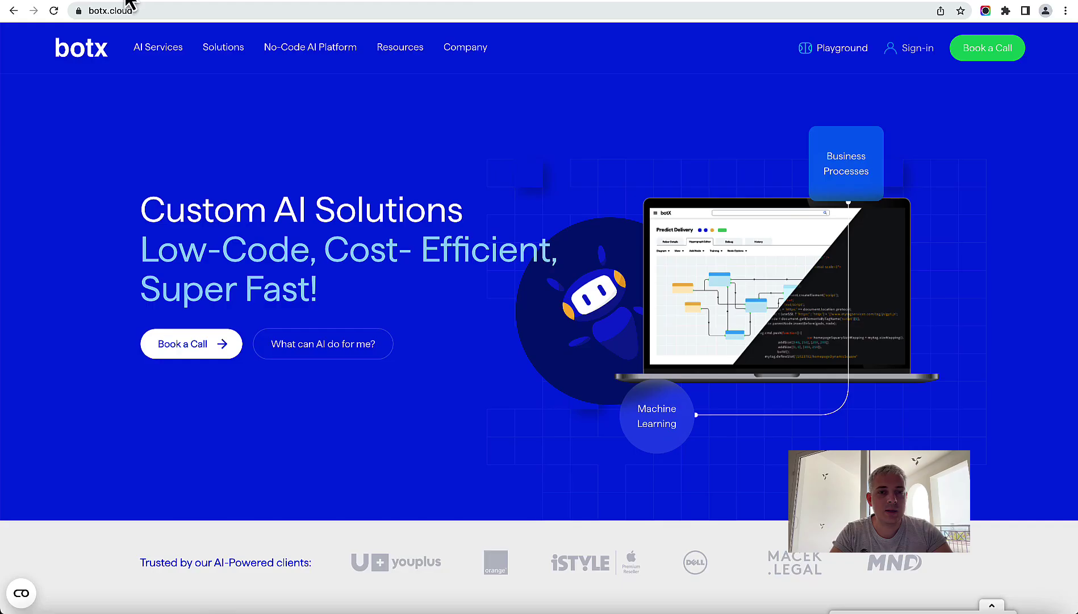
click(264, 3)
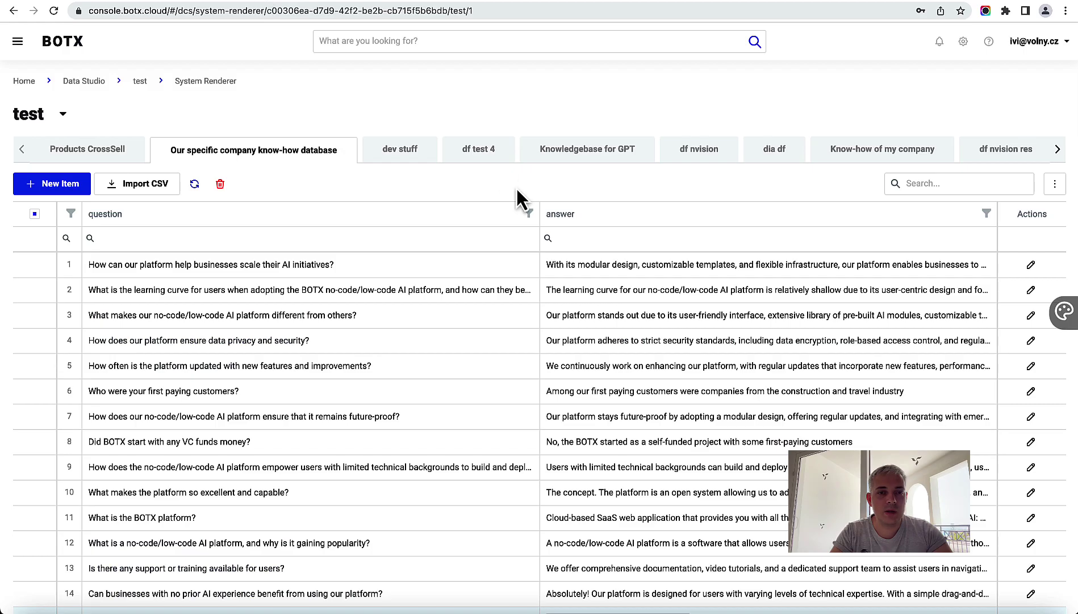
scroll(474, 288, down, 3)
scroll(473, 284, up, 3)
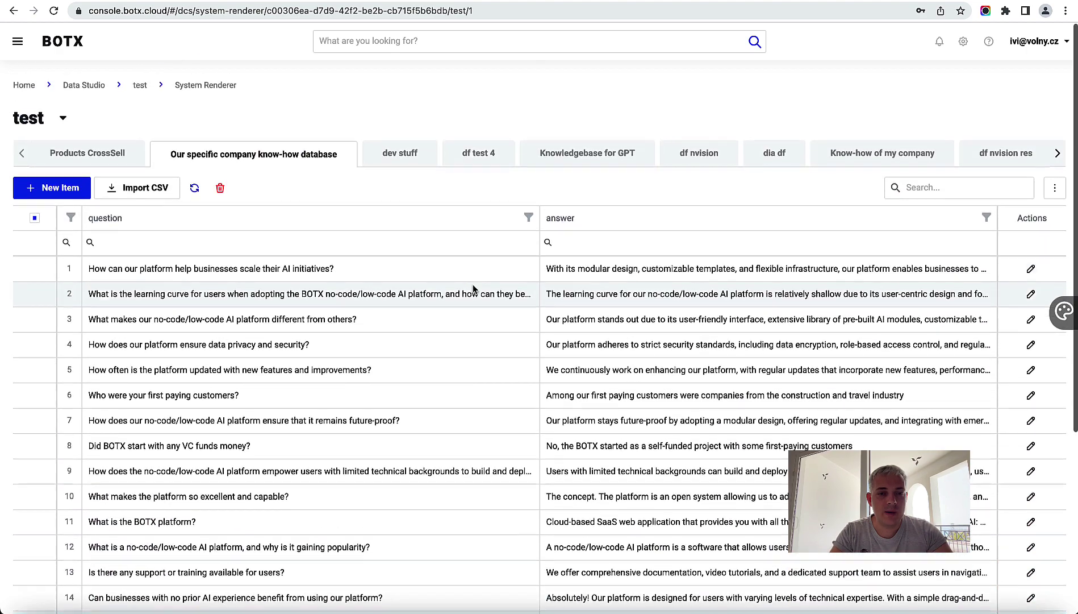
click(24, 81)
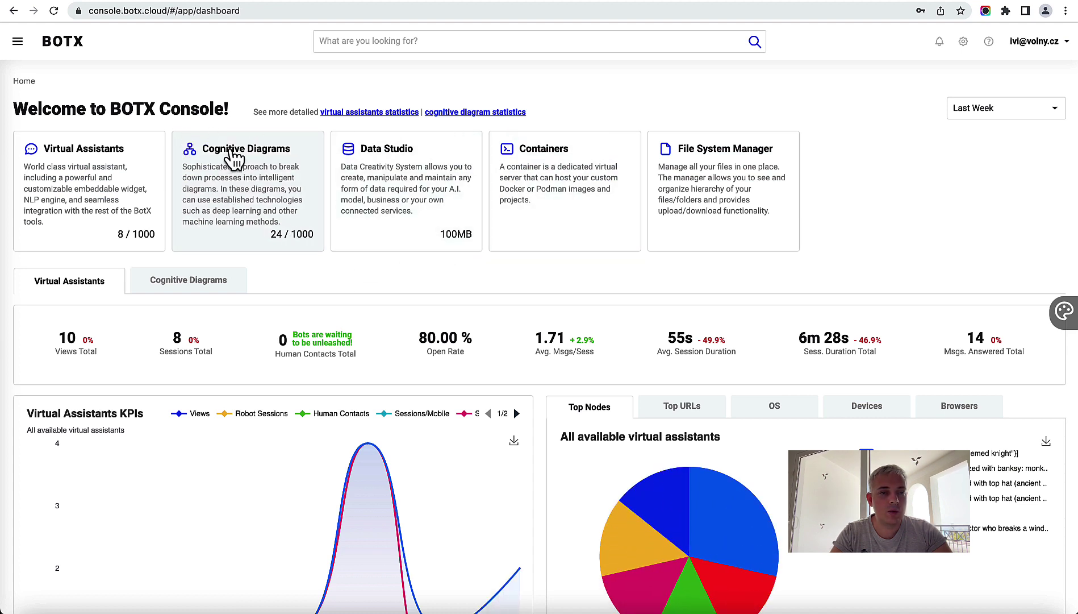
Step: From the Cognitive Diagrams list, create a new robot and name it GPT Buddy 3
click(246, 178)
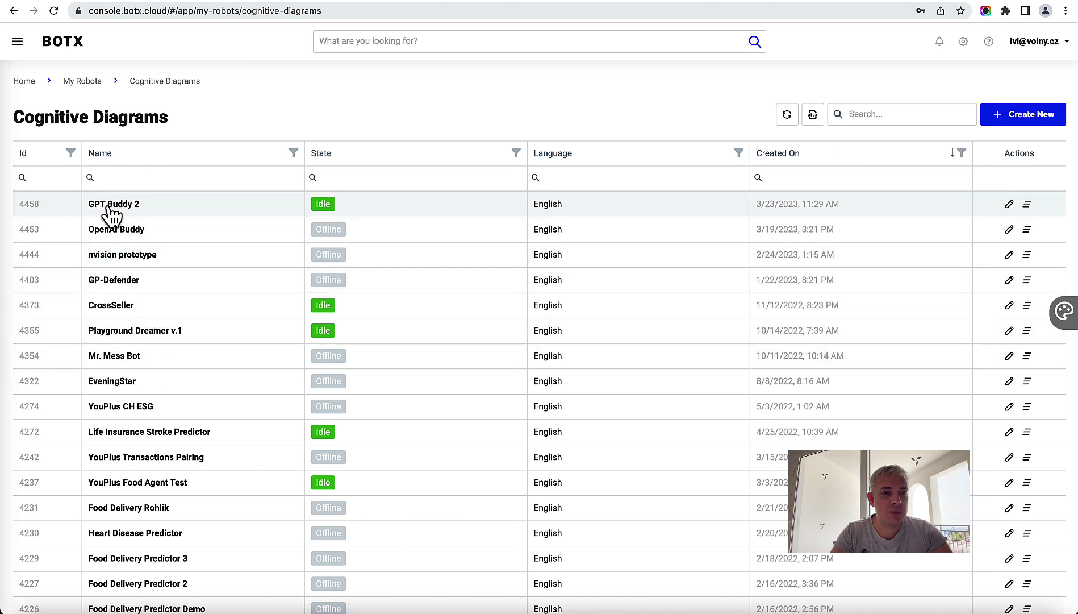
click(1032, 117)
click(514, 219)
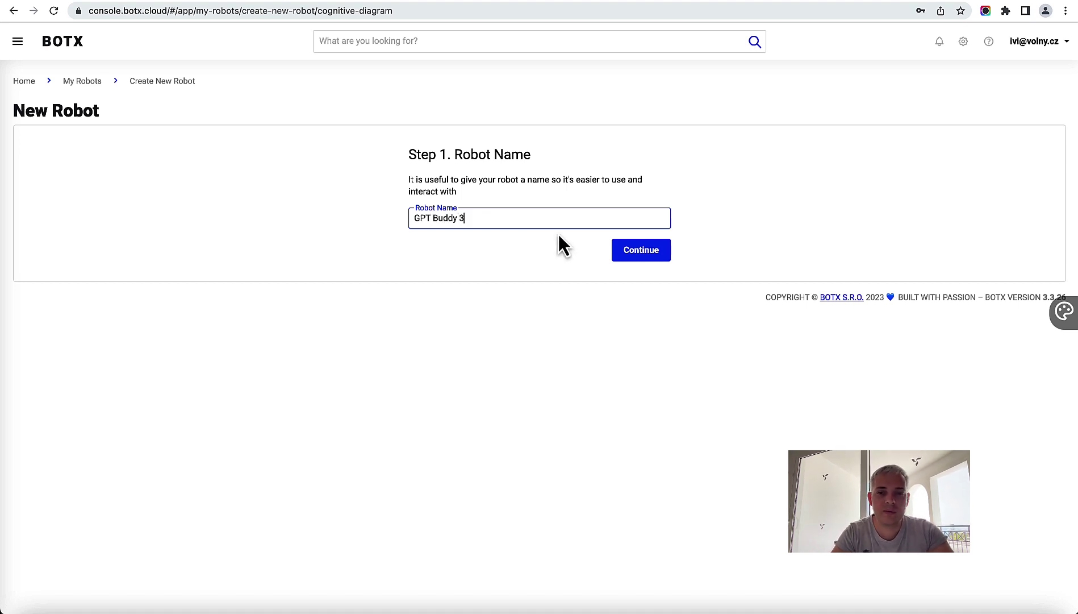
Step: Finish GPT Buddy 3 as an English Cognitive Diagram and open its Robot Details page
click(630, 257)
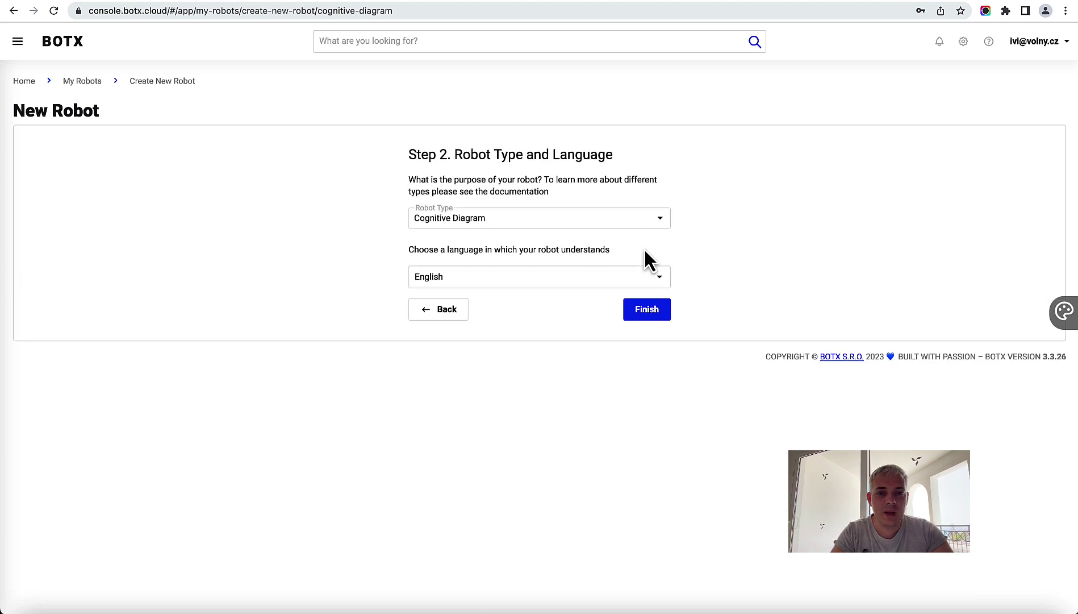
click(654, 313)
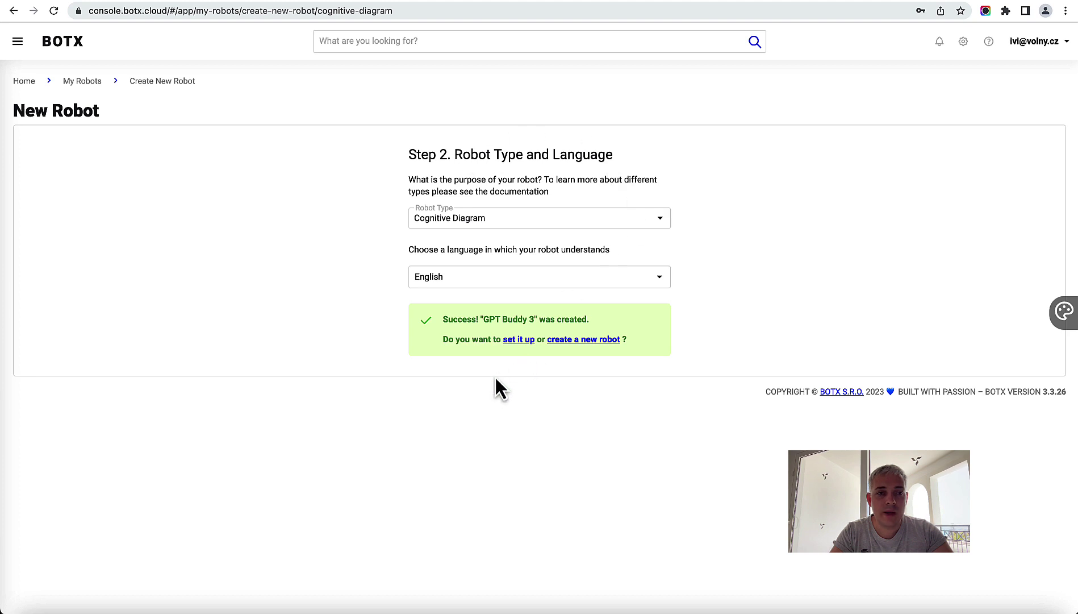
click(518, 340)
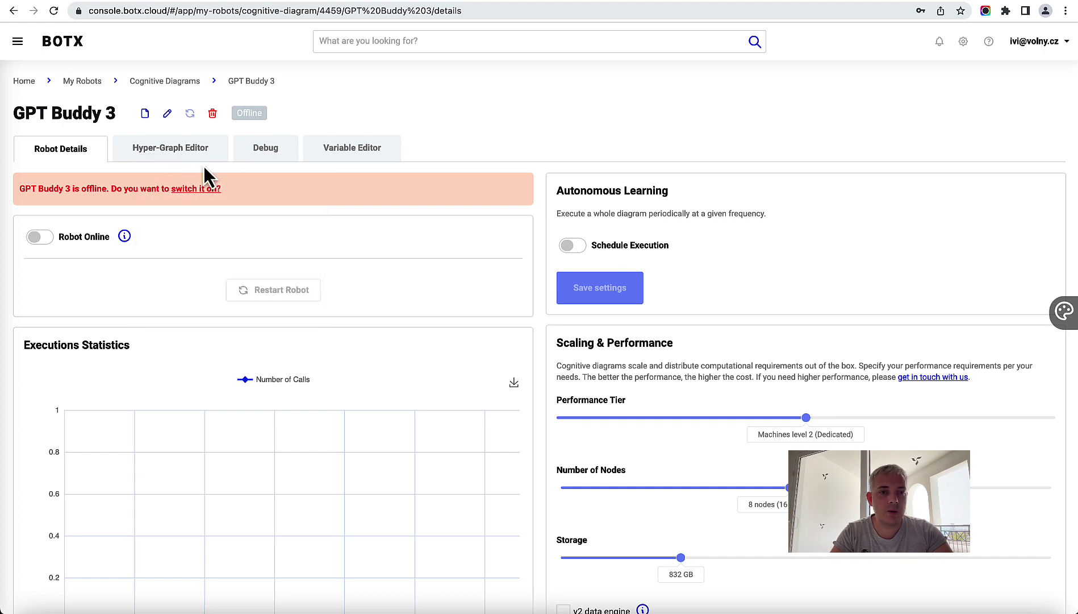
Step: In the Hyper-Graph Editor, add an Input Data node and place it at the canvas top-left
click(182, 162)
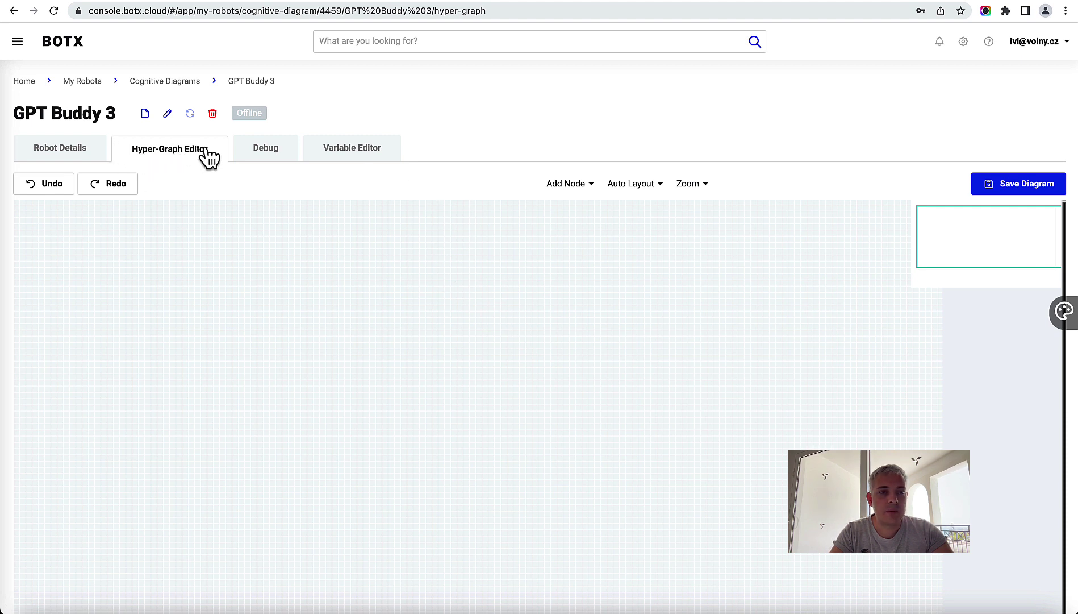
click(575, 182)
mouse_move(577, 210)
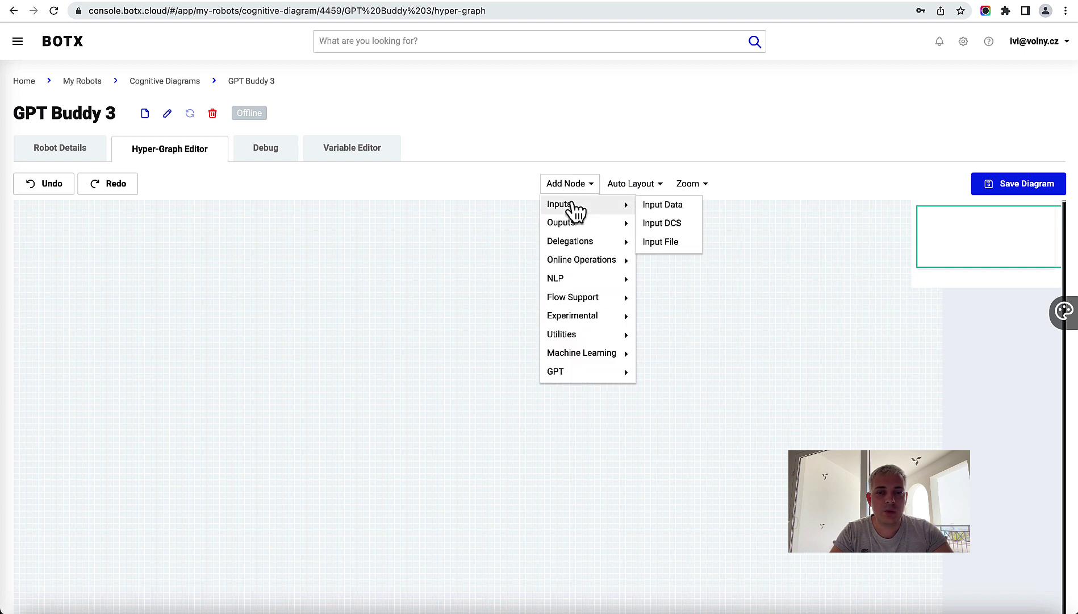
click(663, 207)
drag(103, 272, 83, 260)
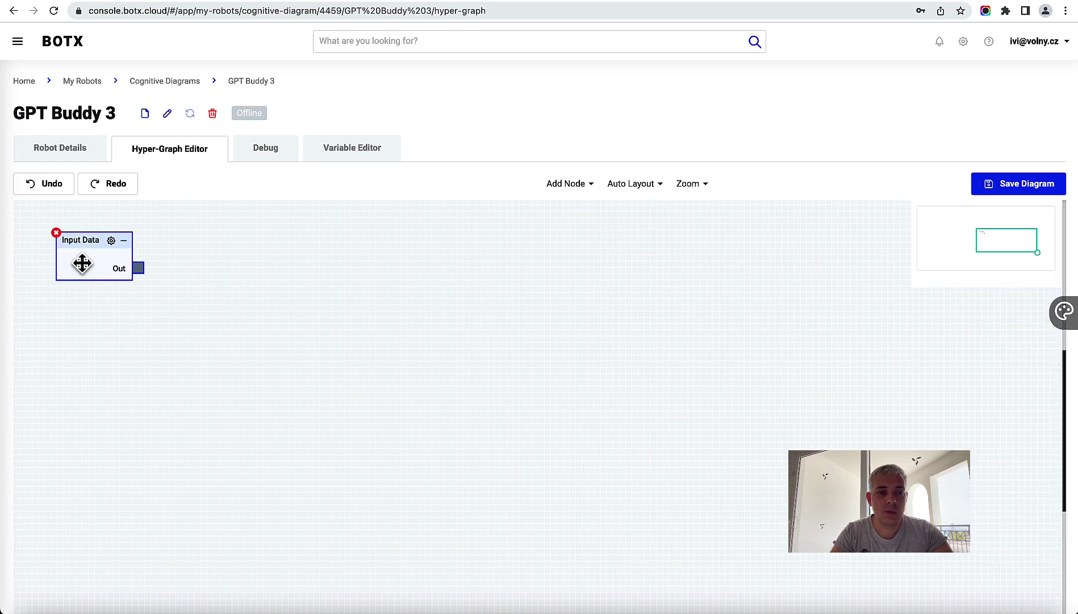
Step: Browse the Add Node menu's categories for the next node type
click(566, 184)
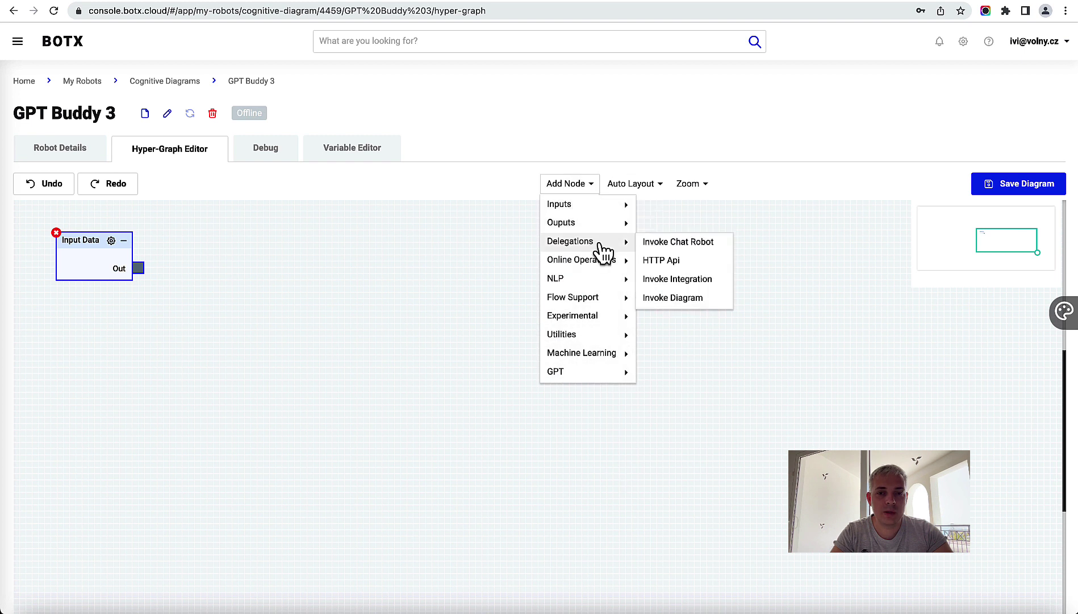
mouse_move(606, 341)
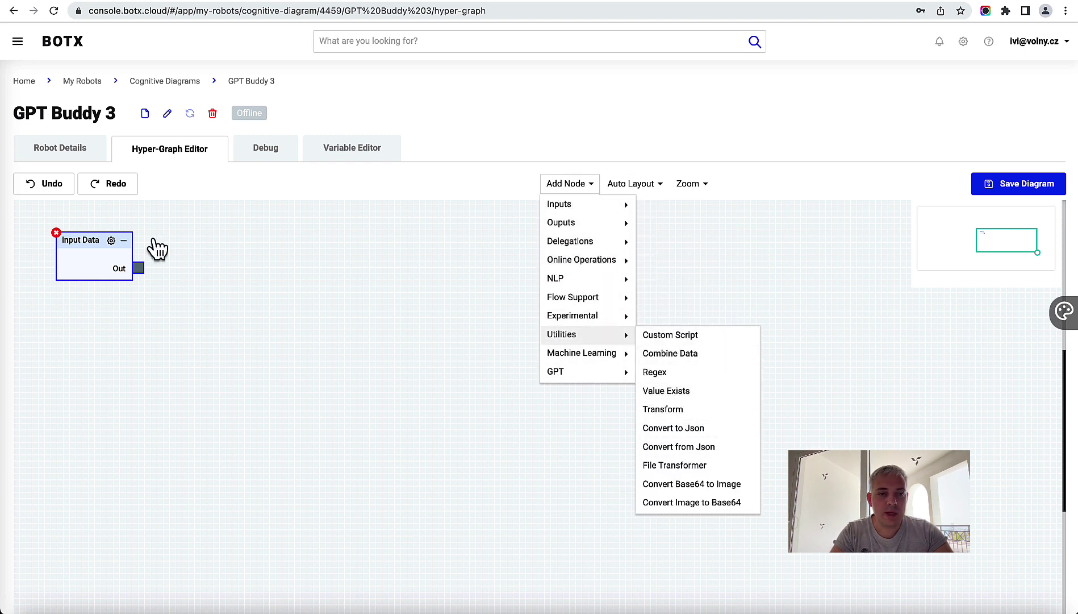
mouse_move(628, 325)
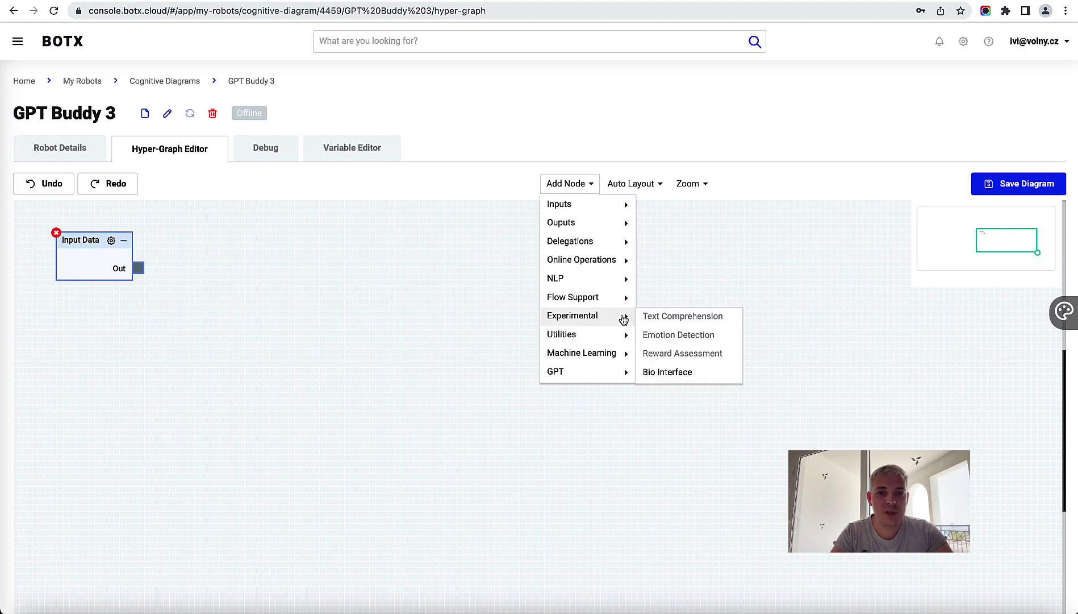
mouse_move(608, 372)
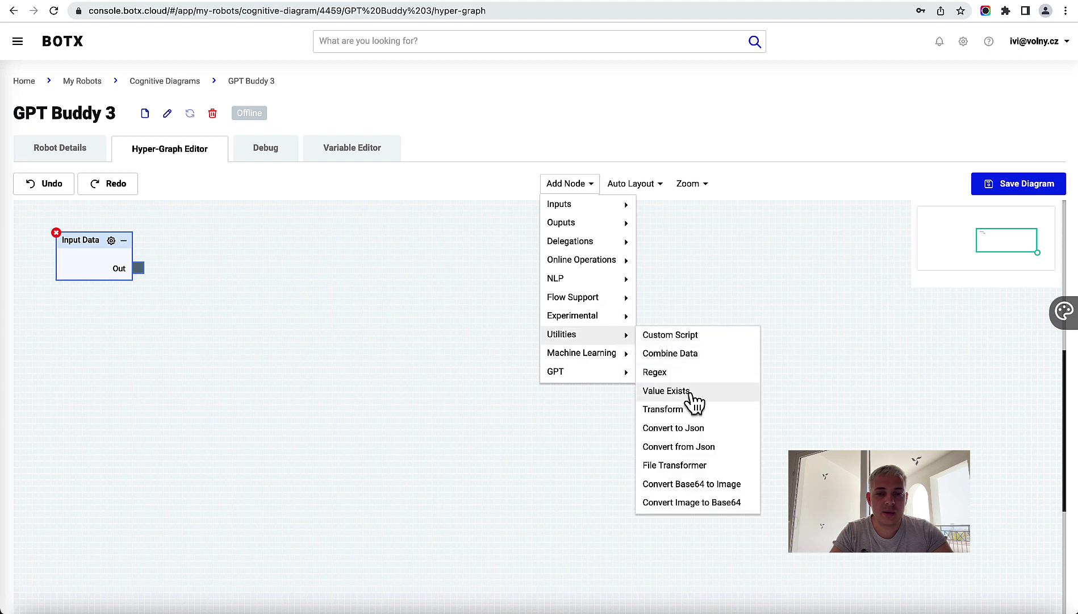
Step: Add a Convert from Json node from Utilities and position it right of Input Data
click(694, 449)
drag(121, 274, 251, 307)
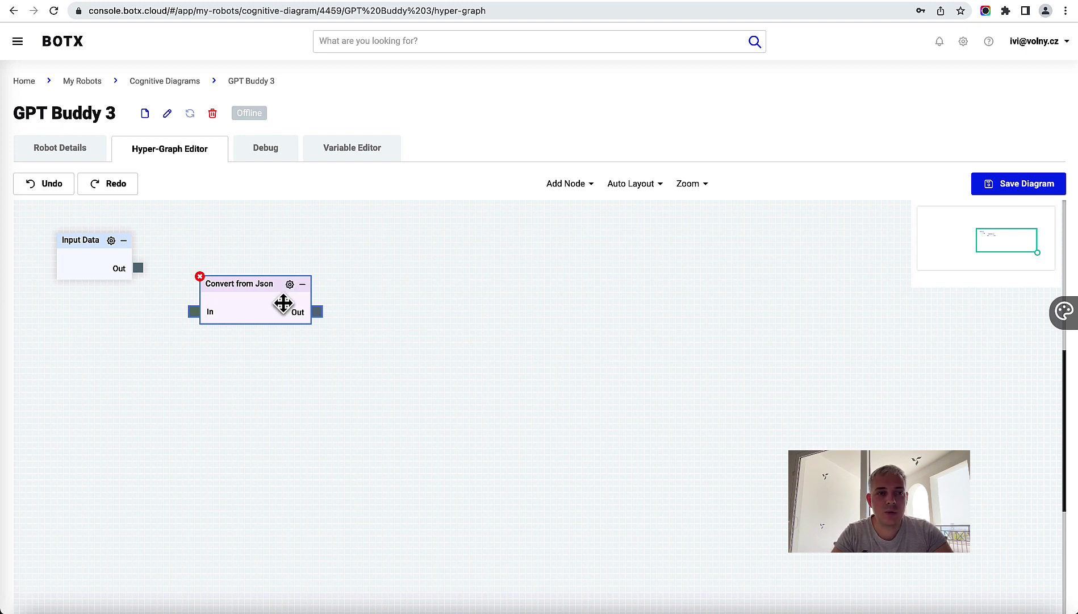
drag(229, 308, 250, 323)
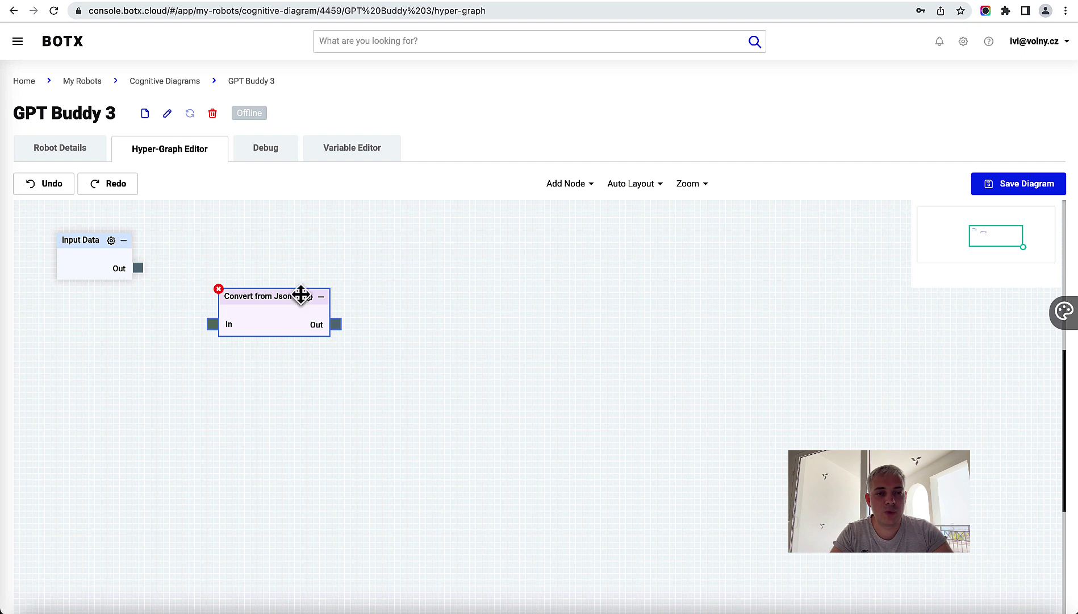
drag(290, 308, 262, 300)
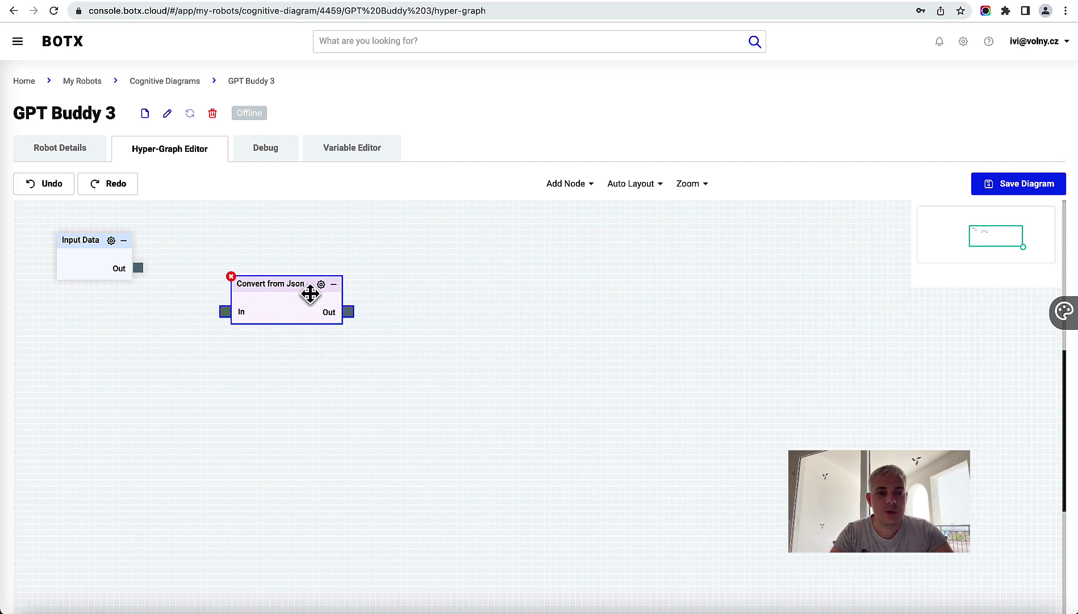
Step: Add an OpenAI GPT API node and place it at the canvas centre
click(573, 187)
mouse_move(583, 324)
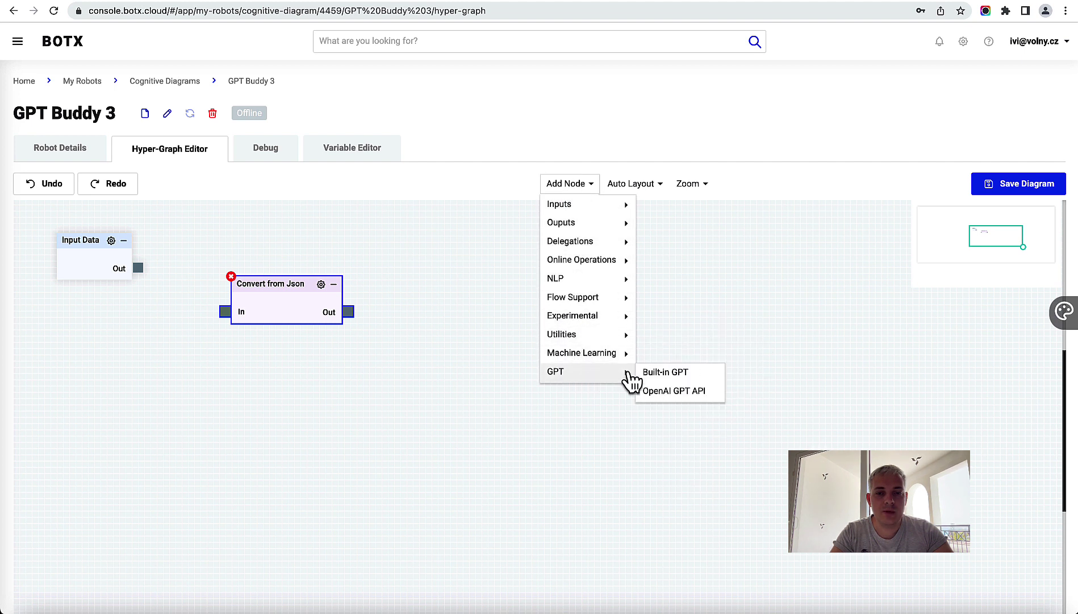
click(691, 395)
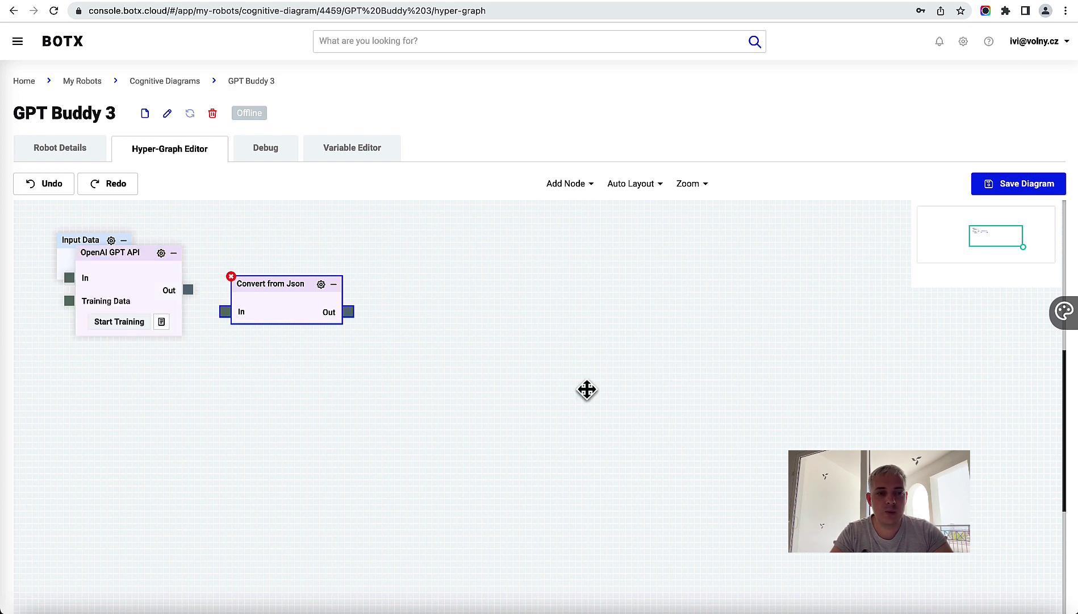
drag(104, 260, 478, 329)
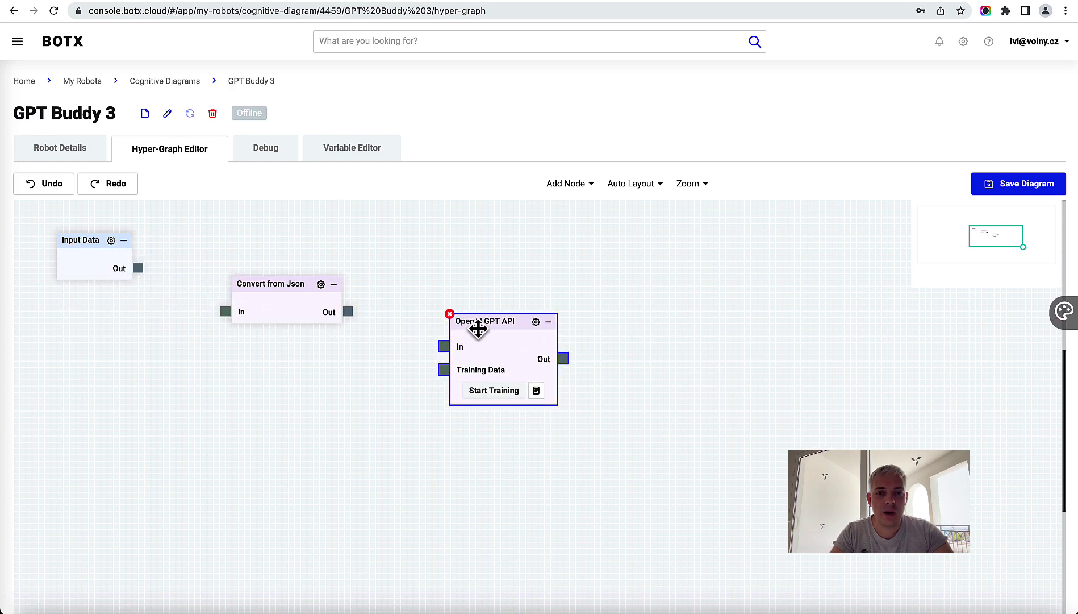
drag(551, 283, 521, 288)
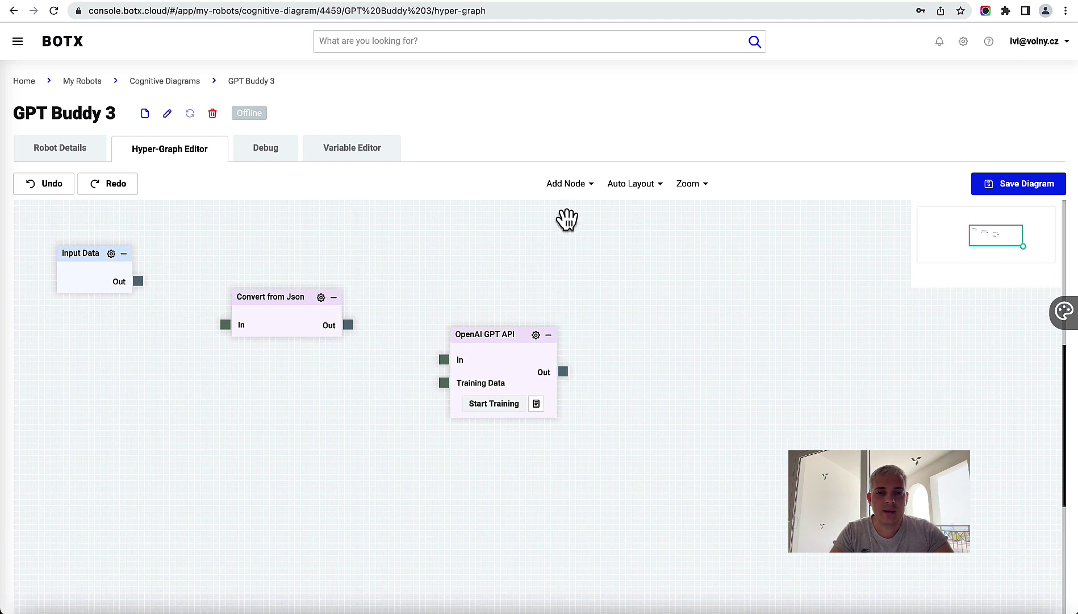
Step: Add a Convert to Json node right of the GPT node and line the nodes up in a row
click(580, 186)
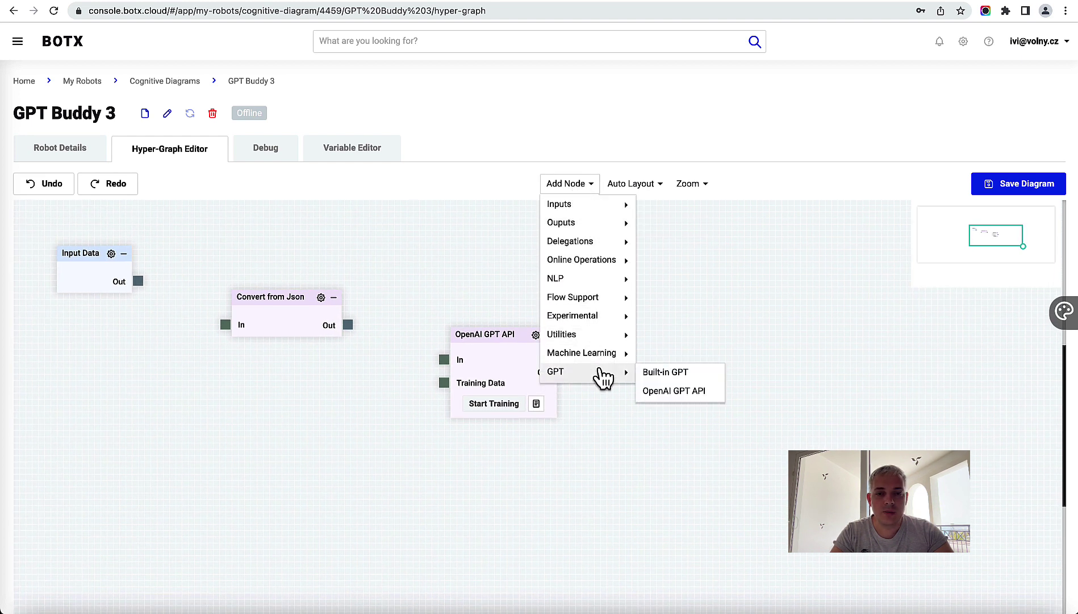
mouse_move(610, 341)
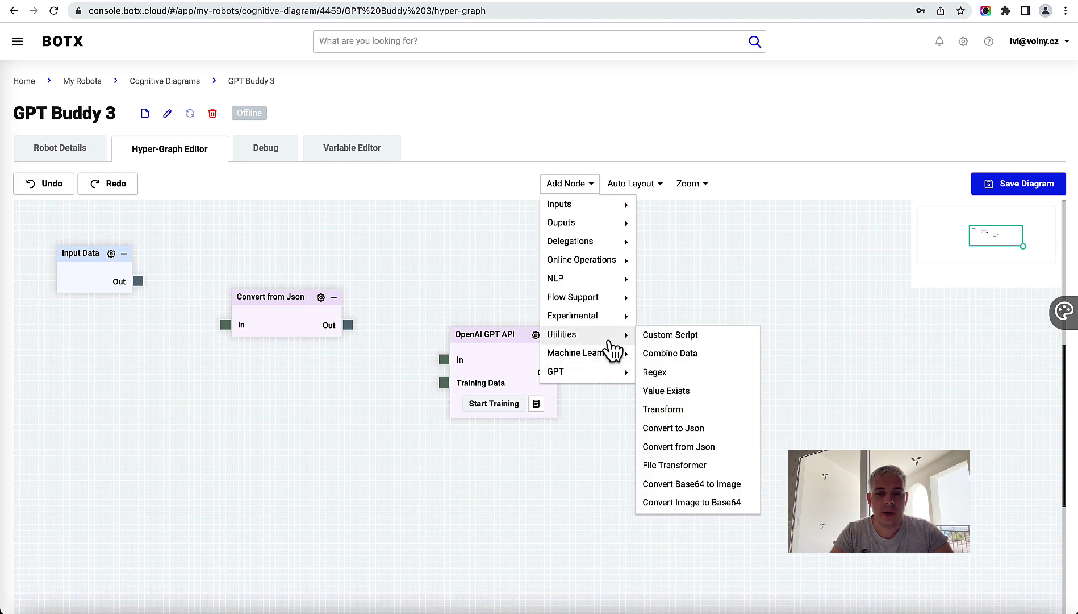
click(690, 432)
drag(547, 273, 674, 342)
drag(493, 348, 480, 341)
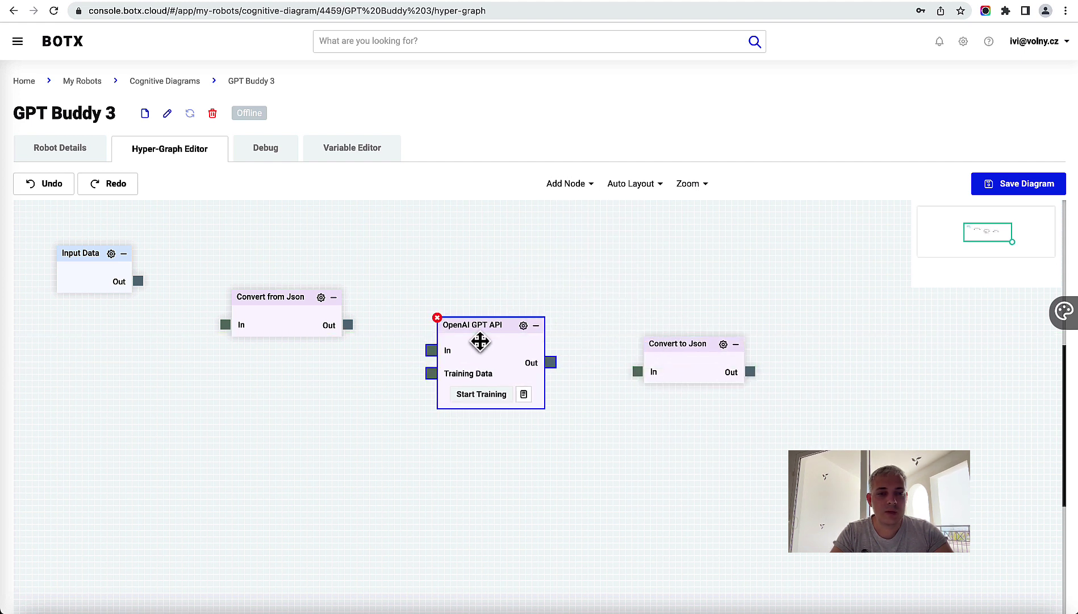
drag(277, 305, 277, 299)
click(488, 341)
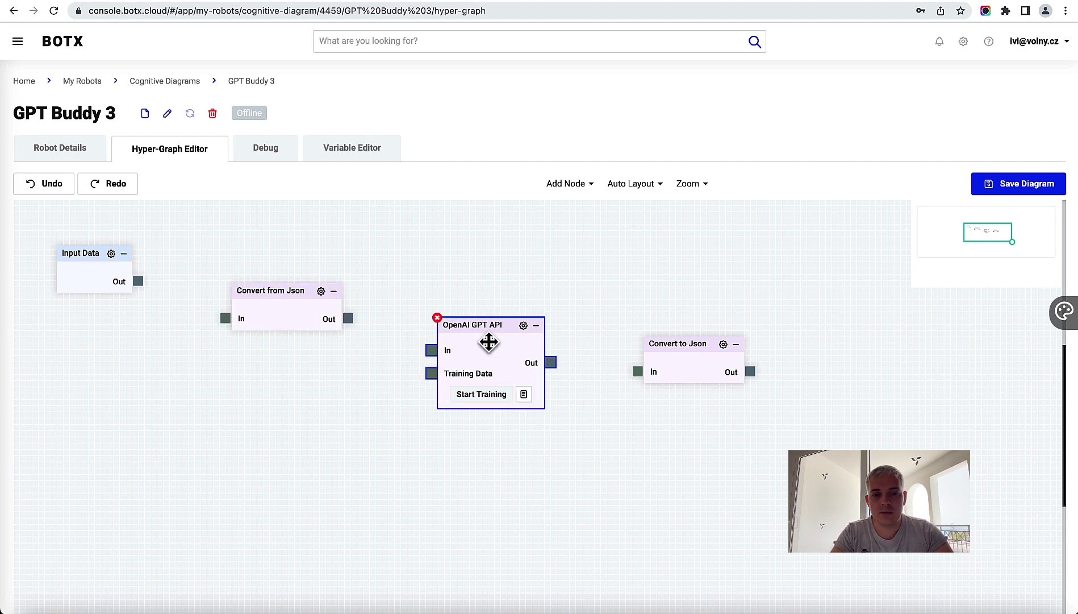
drag(488, 341, 504, 352)
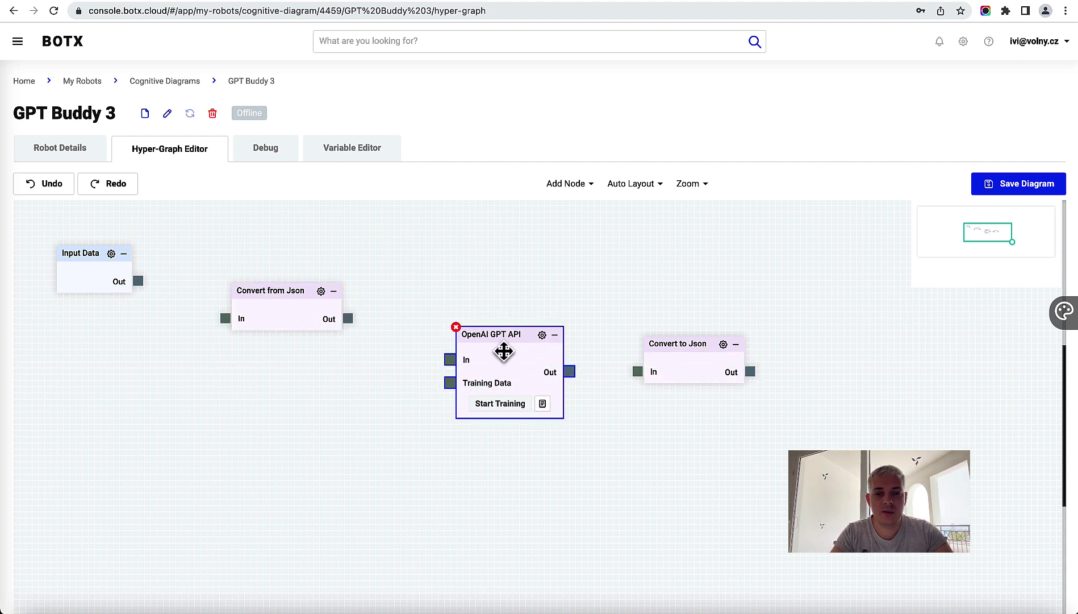
click(702, 369)
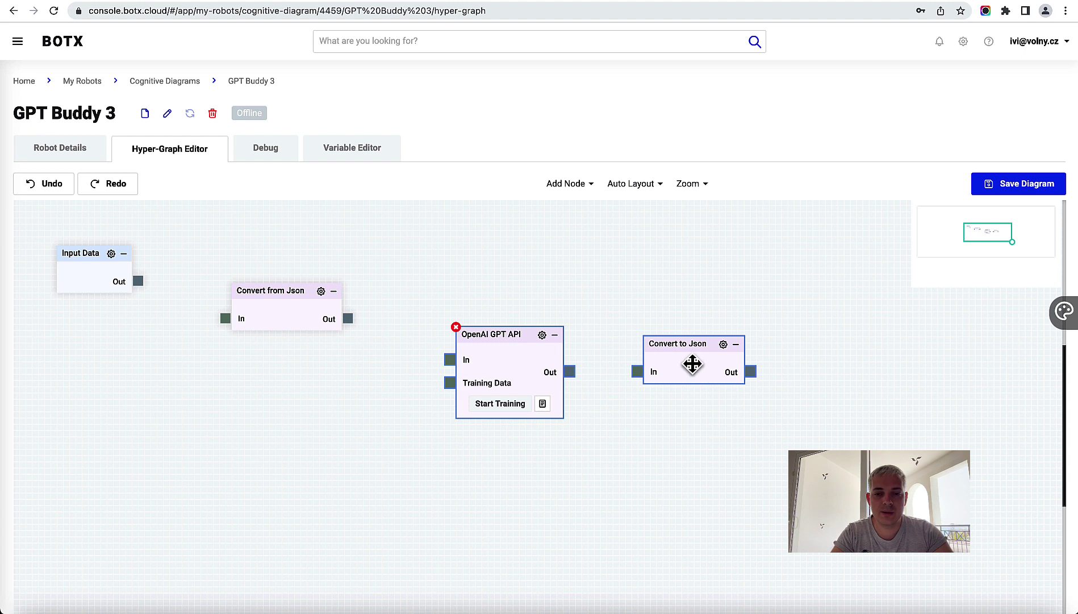
mouse_move(693, 364)
mouse_down()
mouse_move(701, 359)
mouse_move(708, 375)
mouse_up()
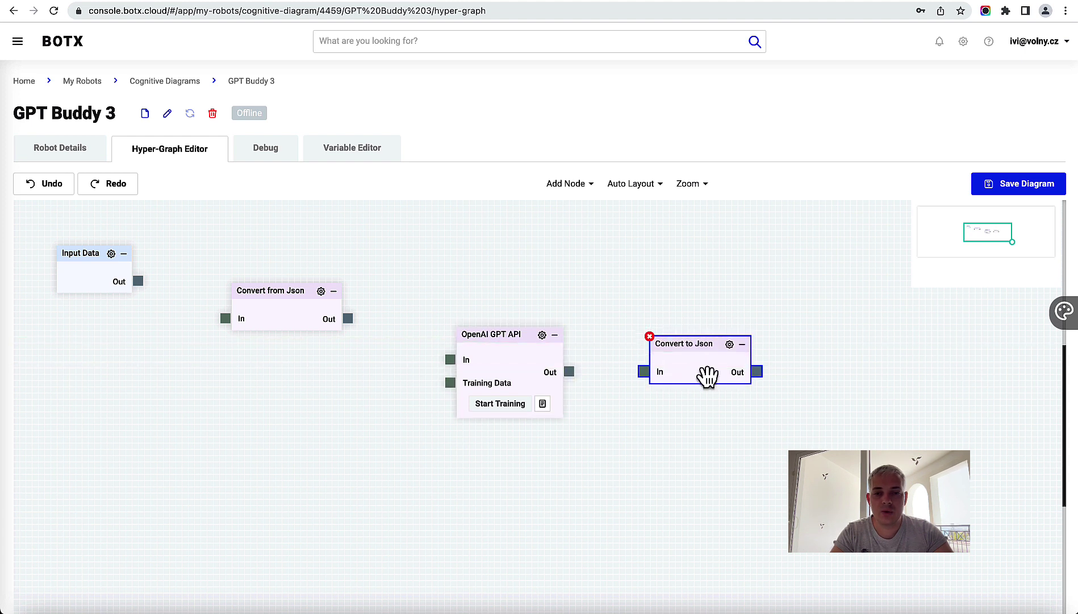
Step: Add an Output Data node from the Outputs category
click(580, 185)
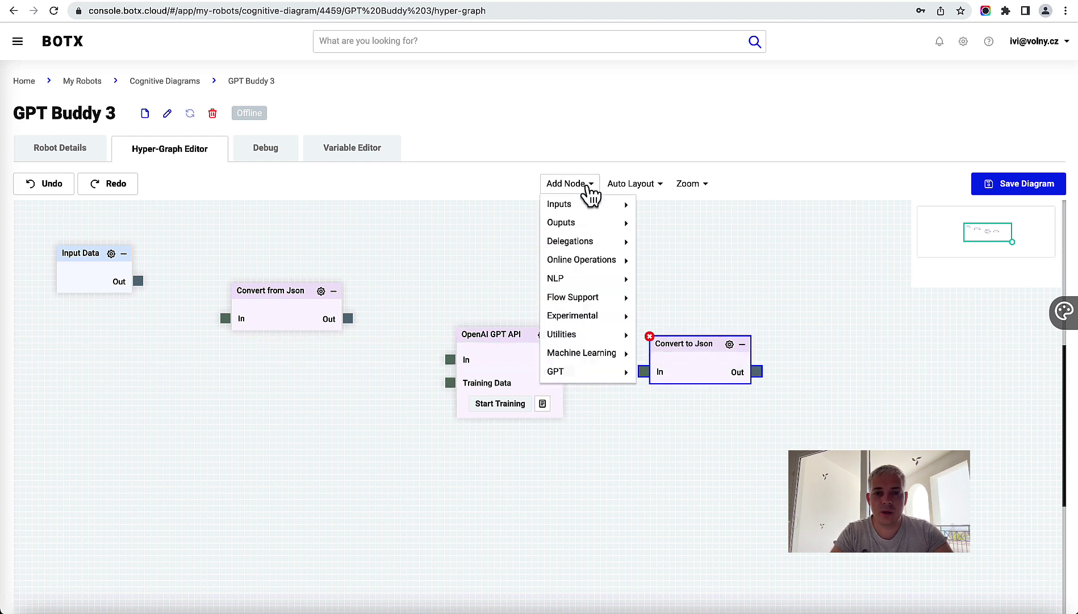
mouse_move(582, 211)
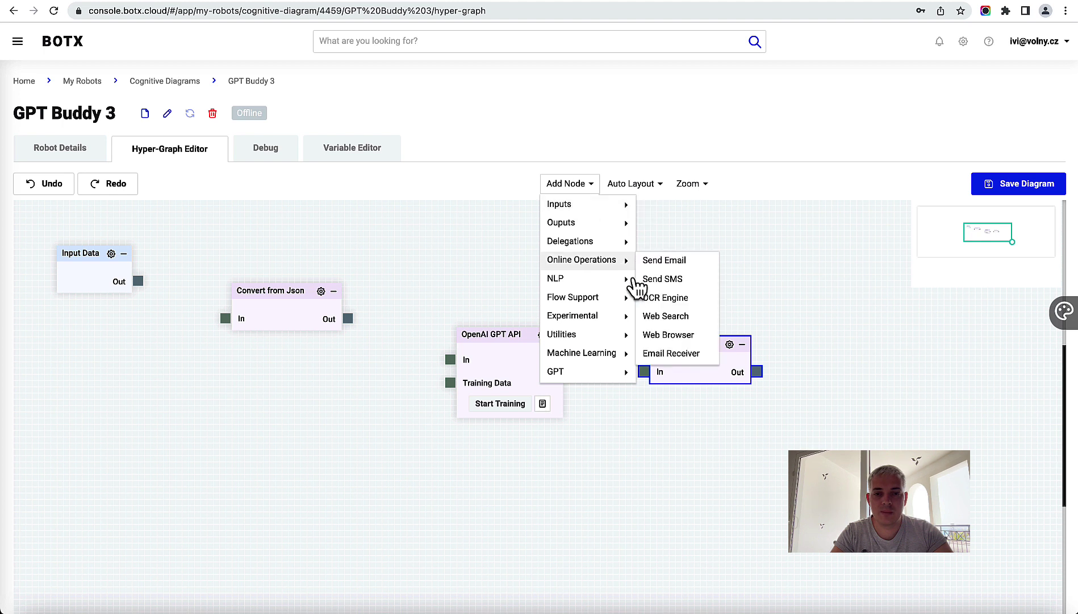
mouse_move(621, 225)
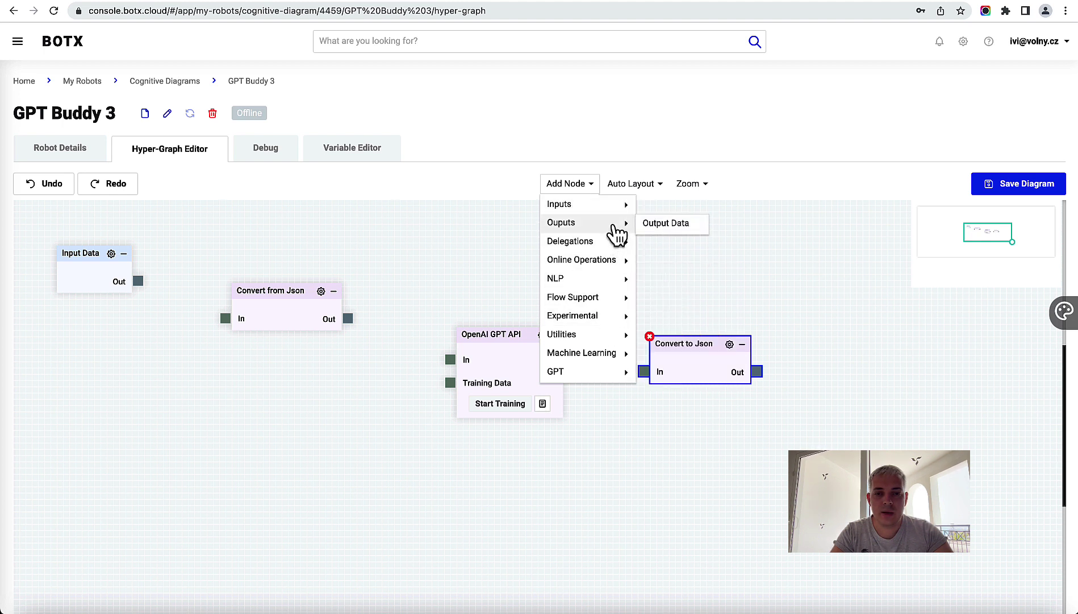
click(672, 227)
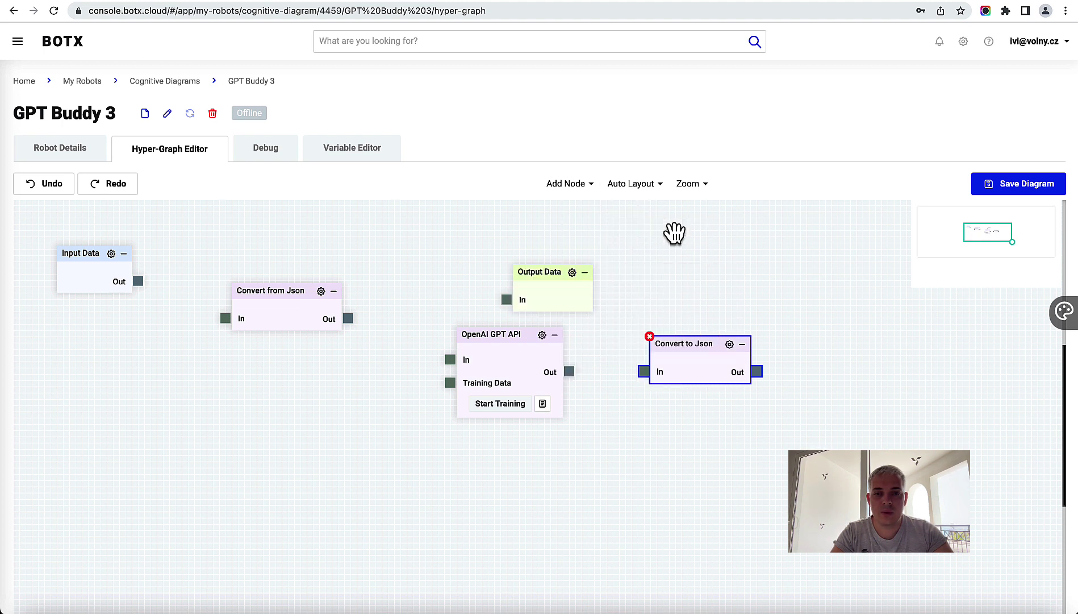
Step: Place Output Data at the right and wire Input Data → Convert from Json → OpenAI GPT API → Convert to Json → Output Data
drag(546, 272, 851, 355)
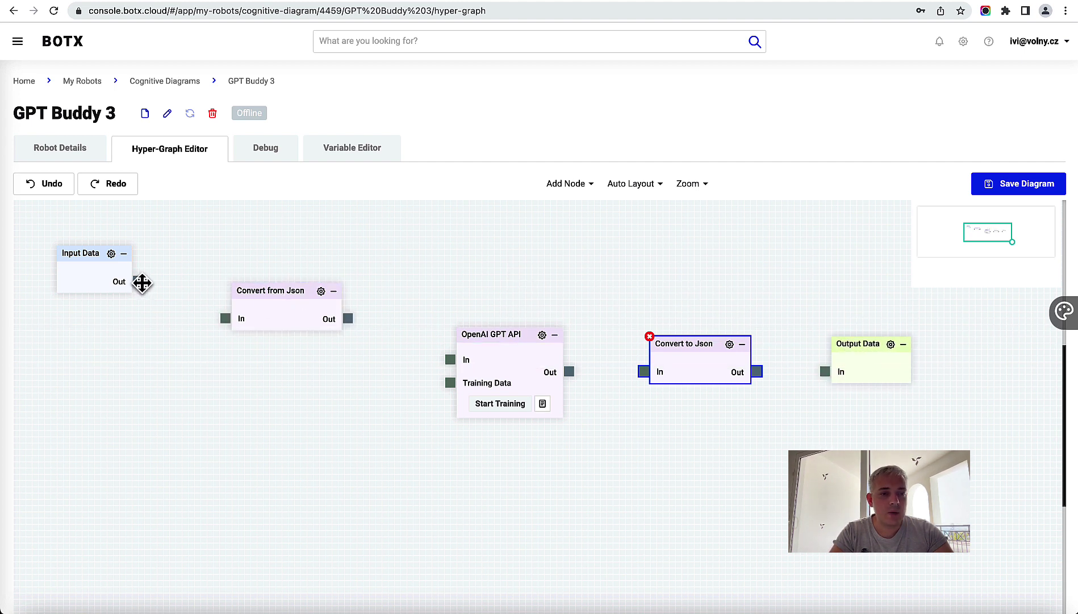
drag(138, 280, 224, 307)
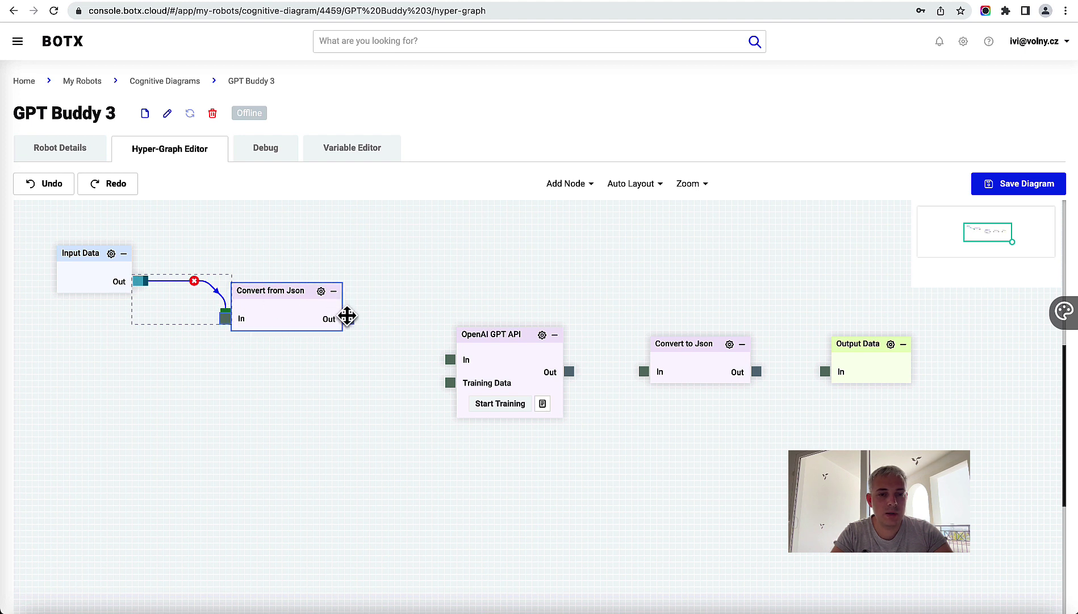
drag(350, 318, 439, 356)
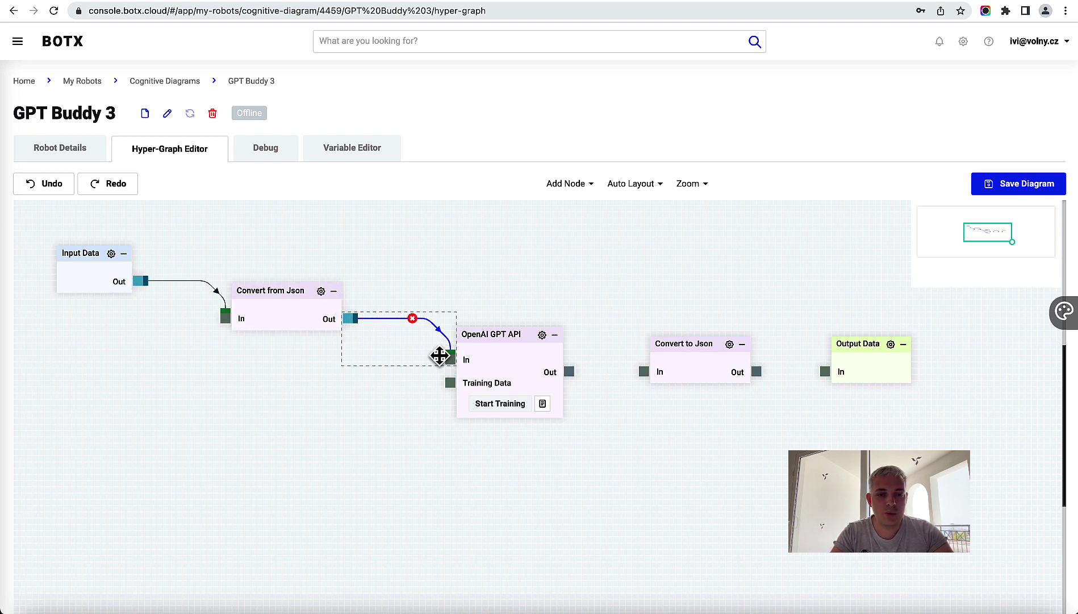
drag(500, 335, 512, 345)
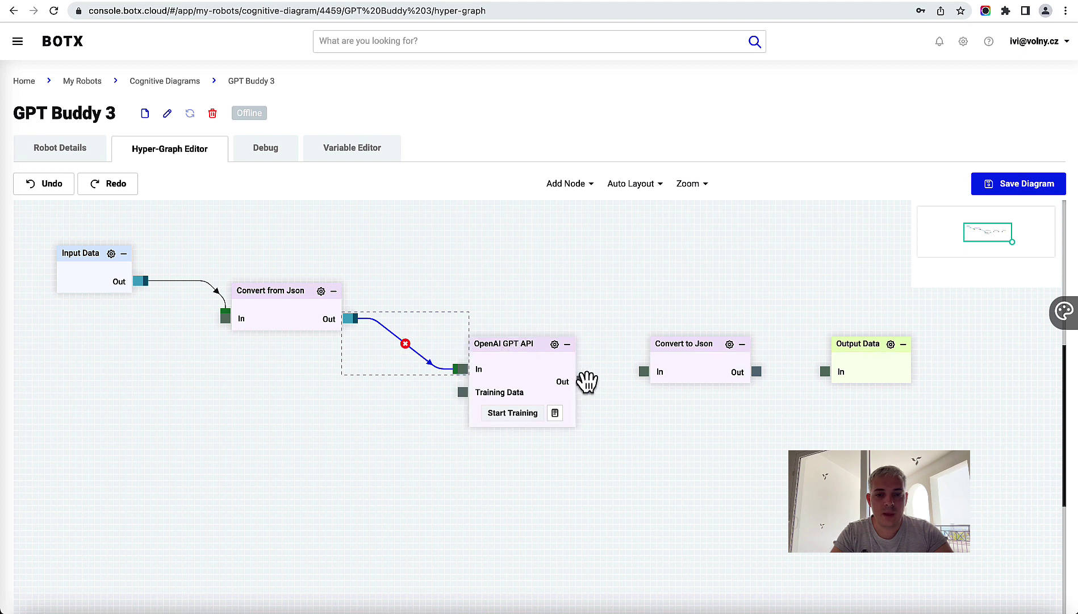
drag(580, 378, 641, 374)
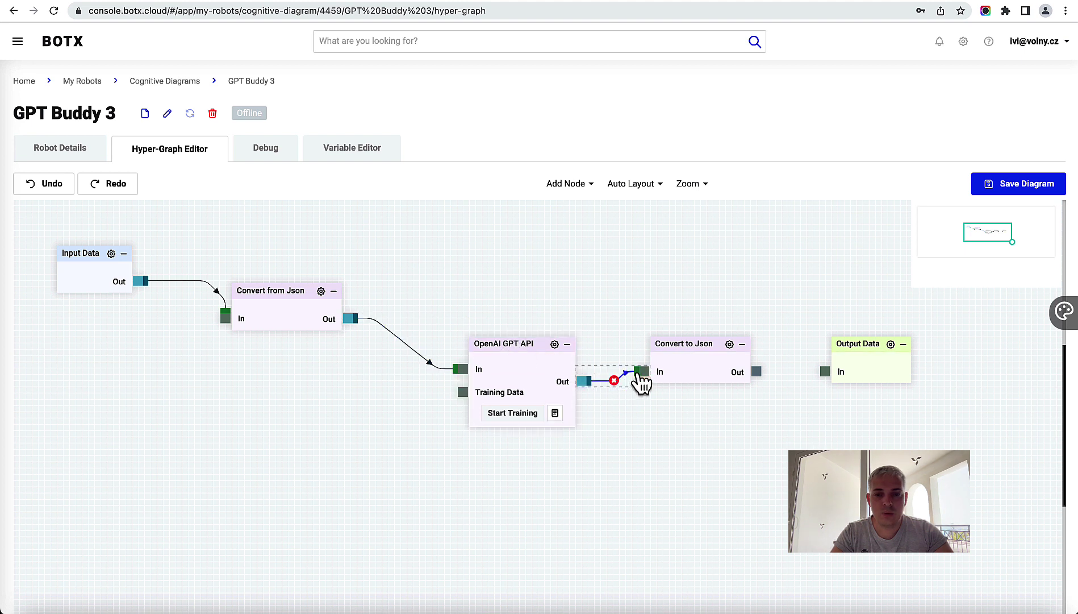
drag(698, 353, 822, 373)
drag(870, 348, 870, 356)
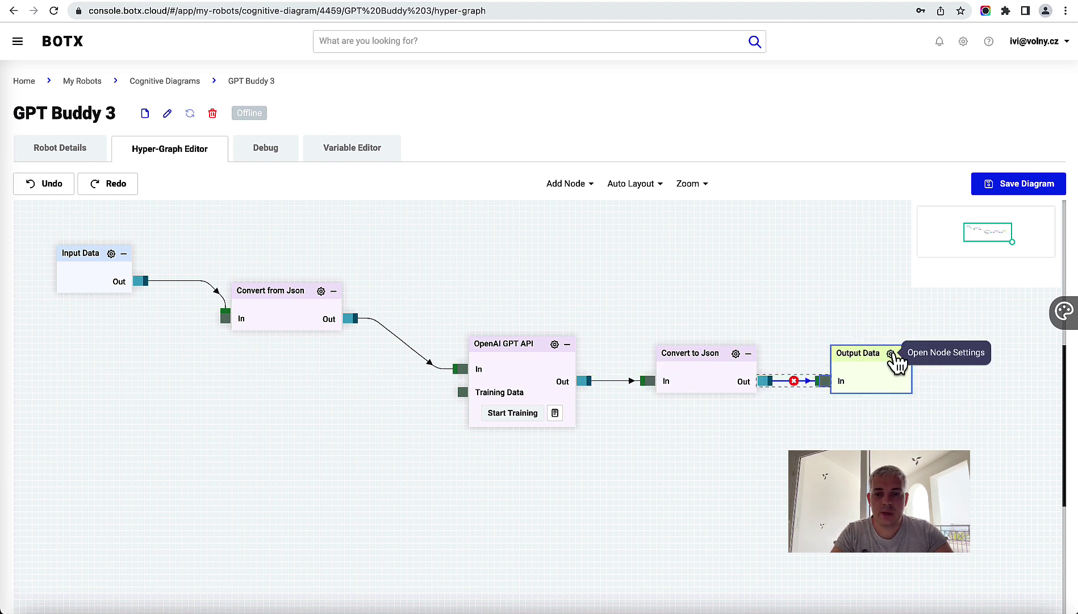
Step: Set the Output Data node's Robot Says field to $Out and close its settings
click(891, 353)
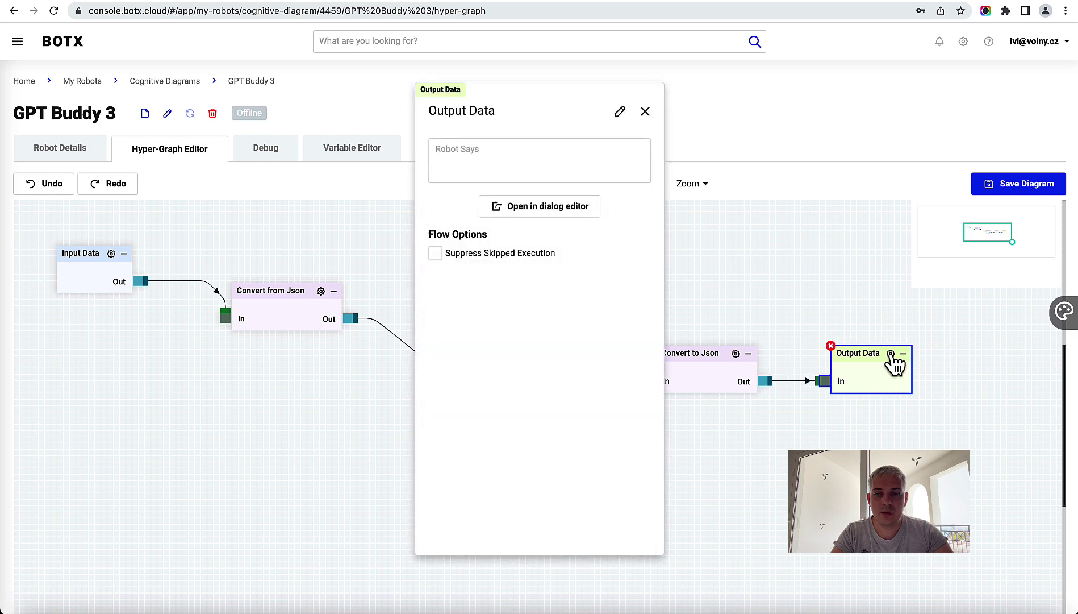
click(501, 172)
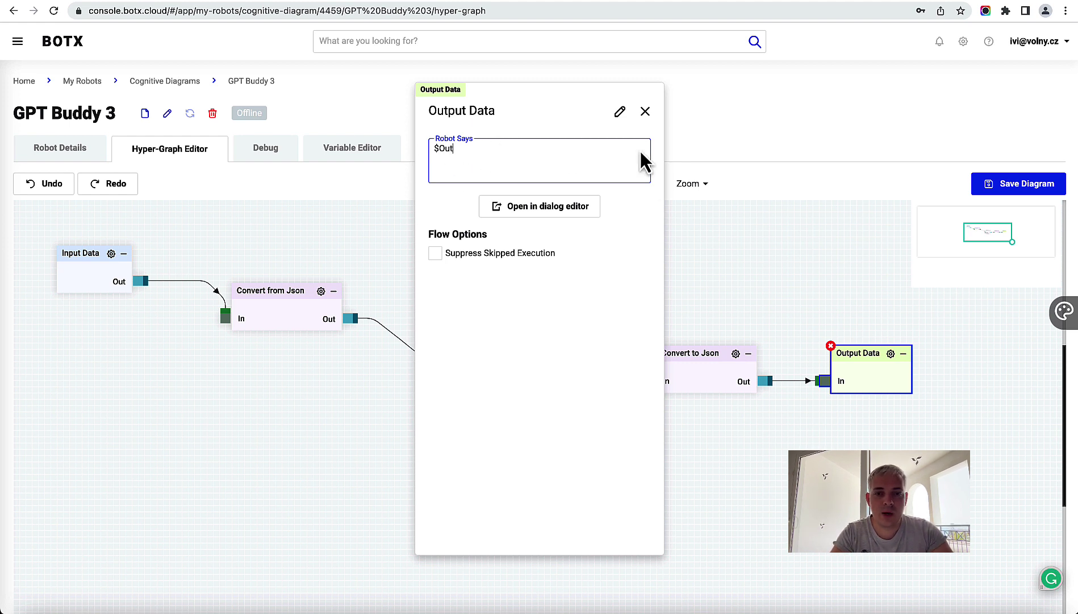
click(562, 323)
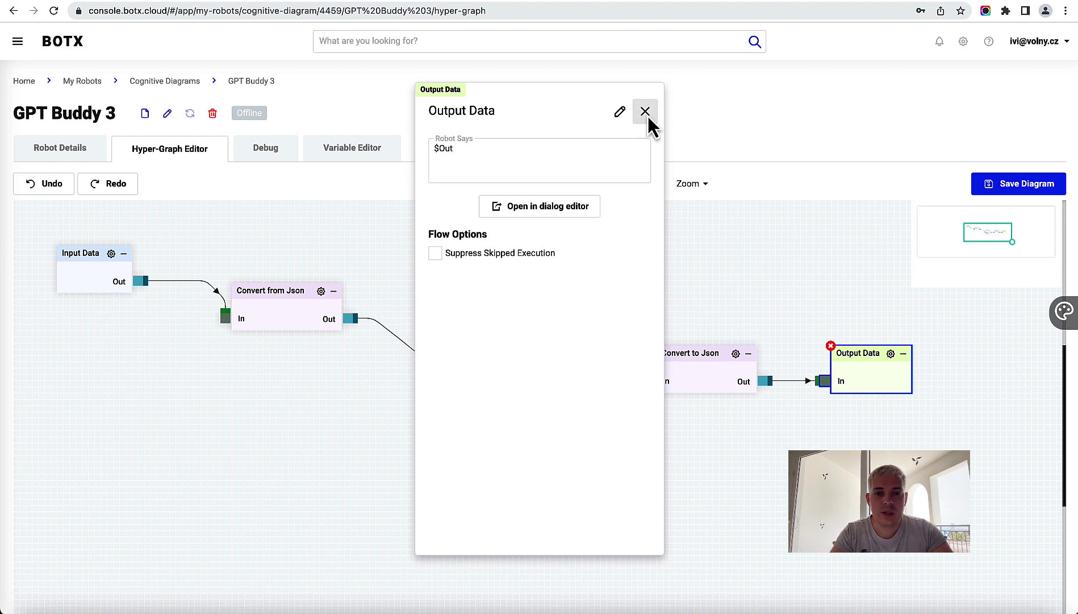
click(647, 112)
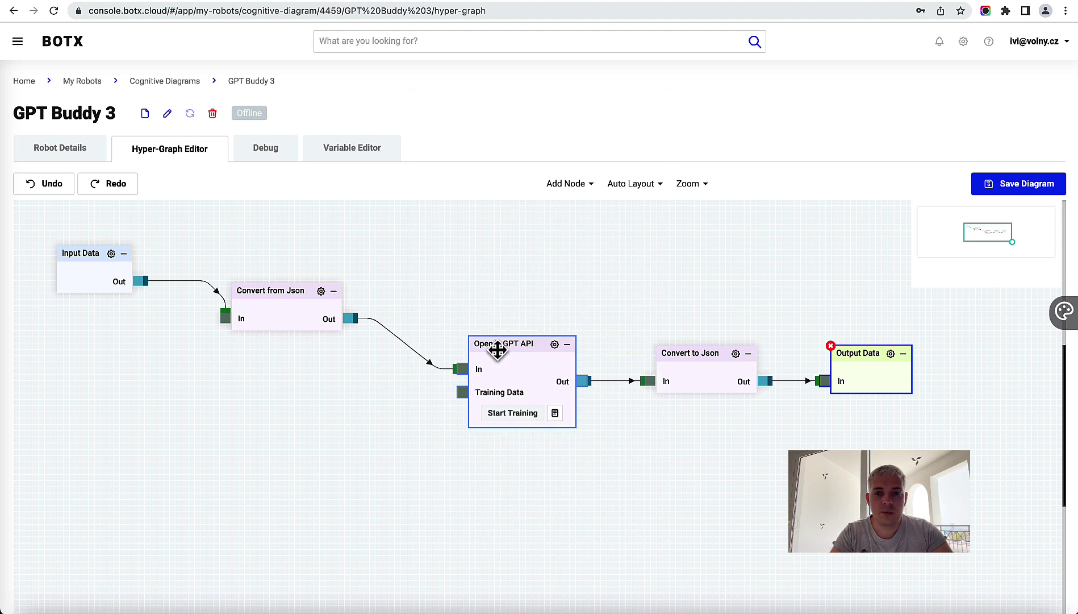
Step: Save the five-node GPT Buddy 3 diagram, then nudge the OpenAI GPT API node slightly left
click(628, 183)
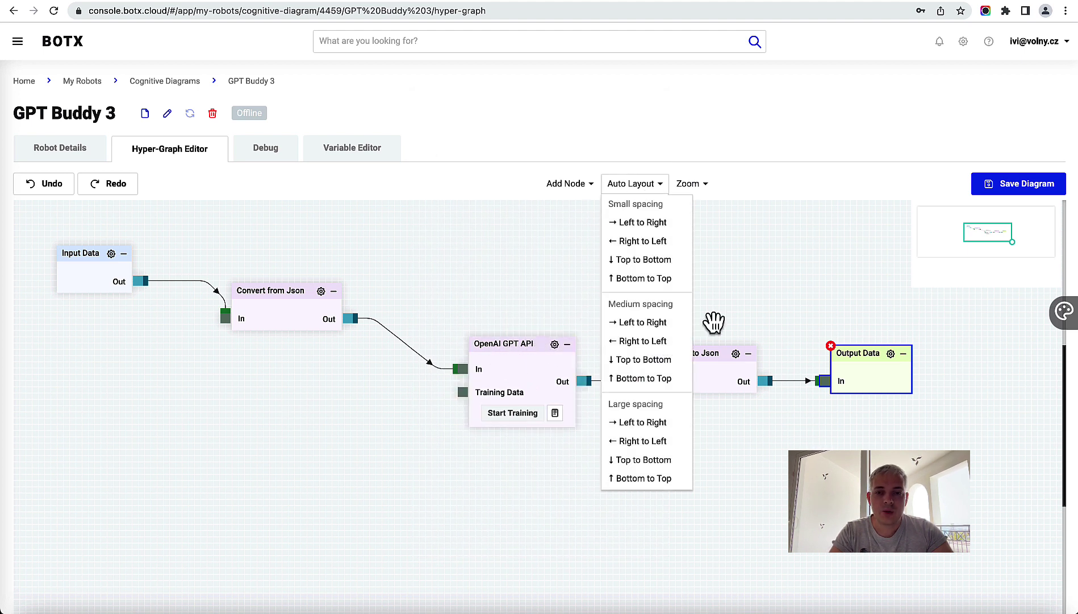
click(790, 304)
click(503, 367)
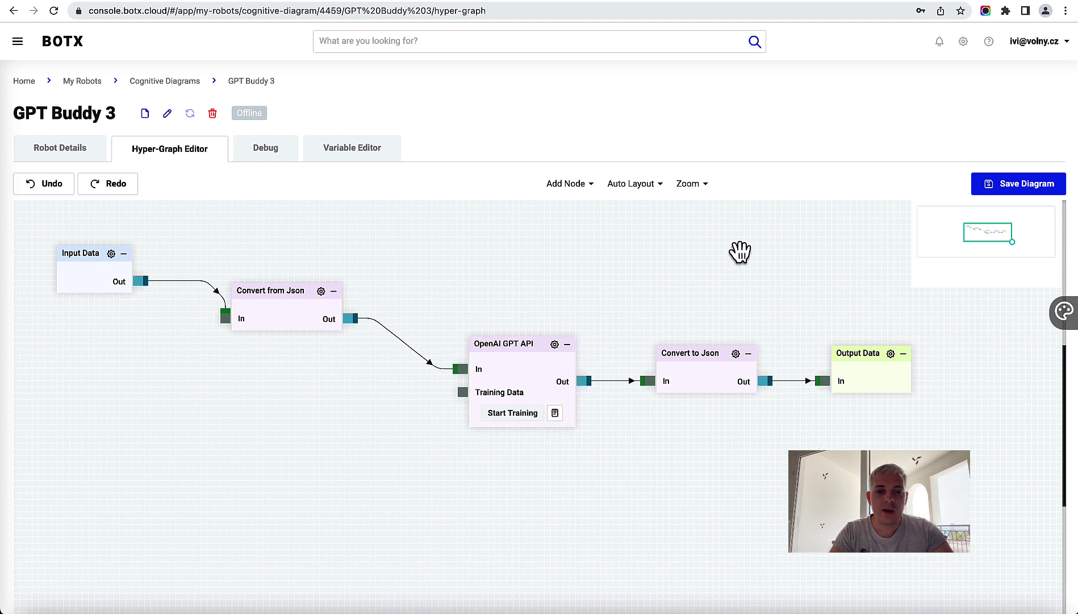
click(1014, 193)
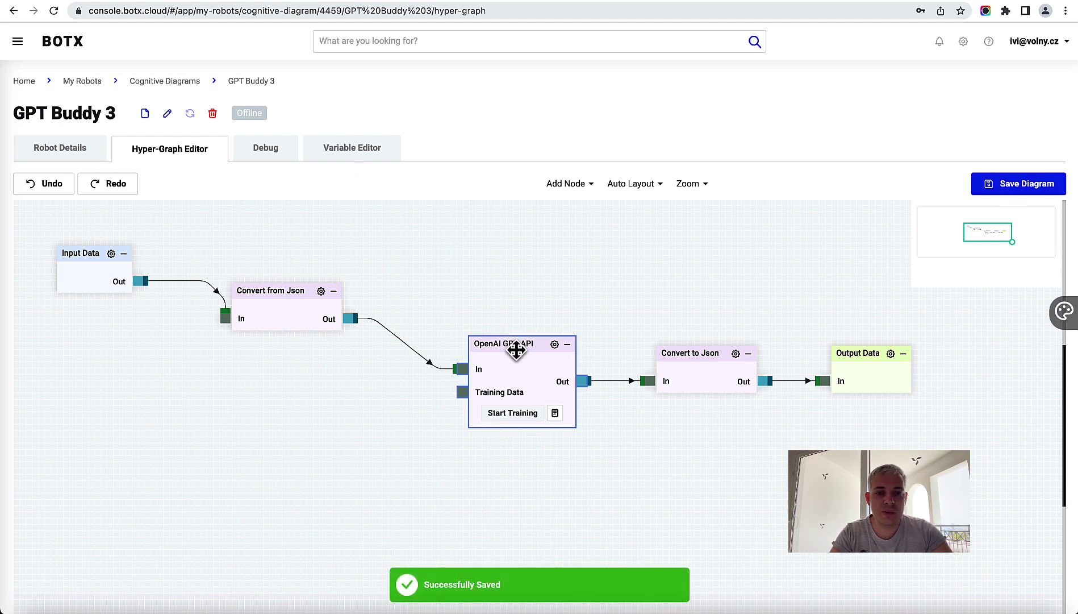
drag(513, 349, 495, 350)
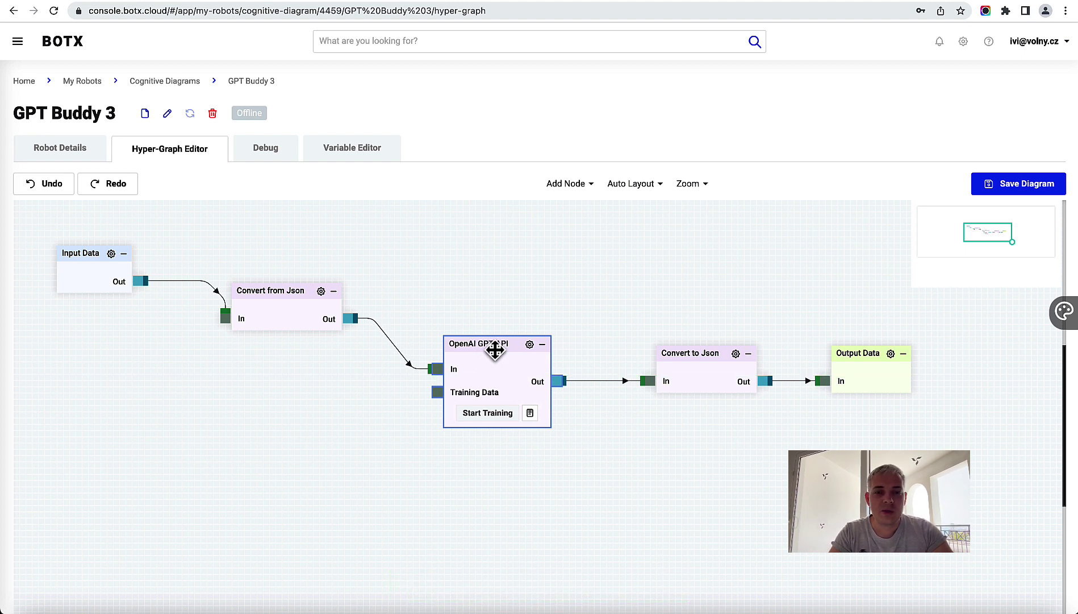
click(256, 294)
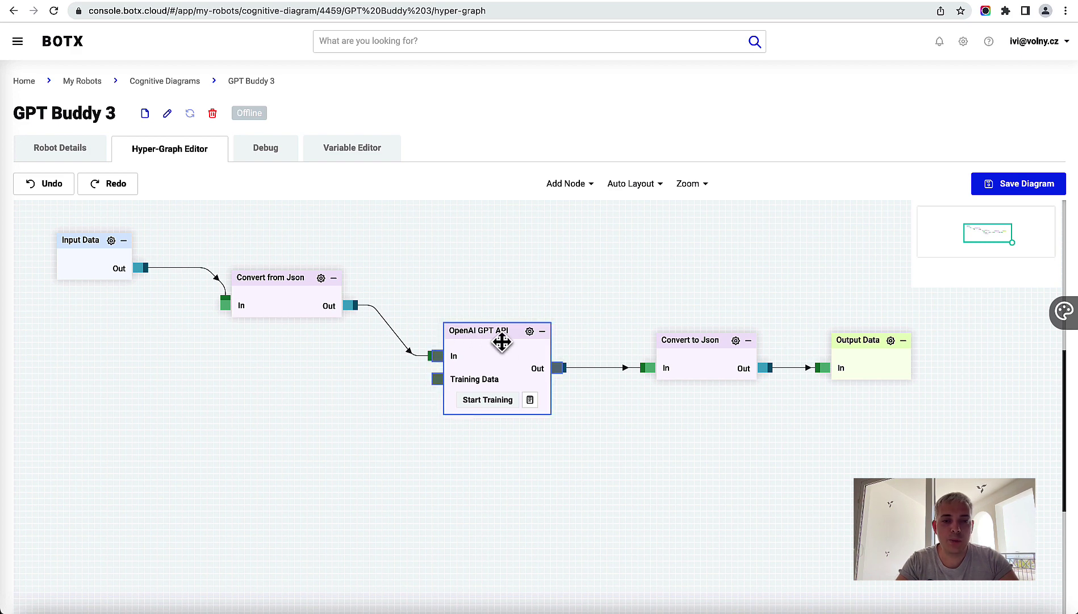
Step: Open the OpenAI GPT API node's settings, dismiss the Energy Saver popup, and expand Authentication
click(529, 332)
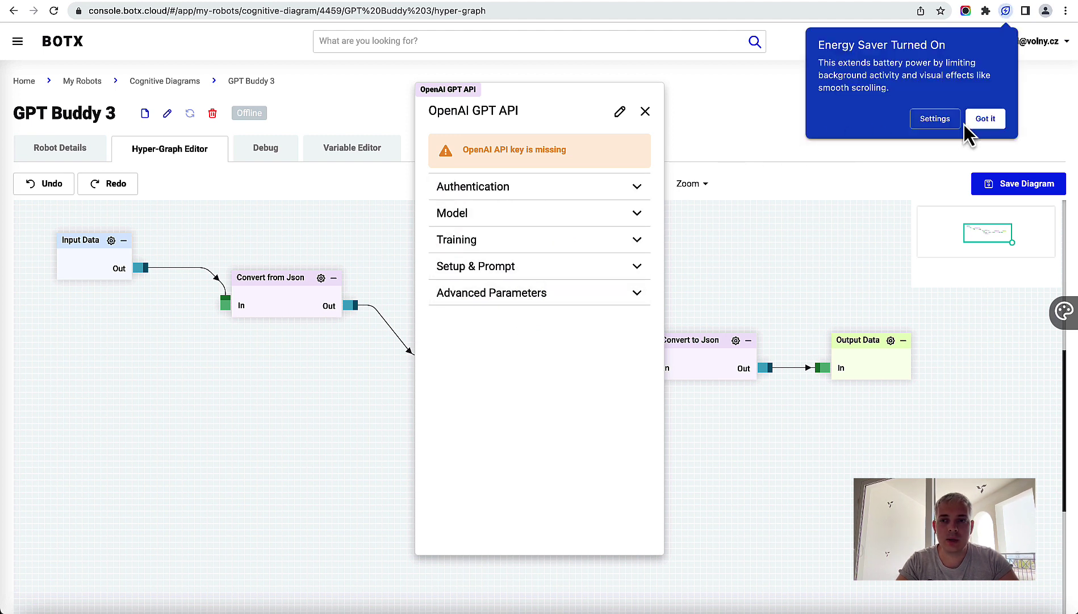
click(988, 120)
click(524, 191)
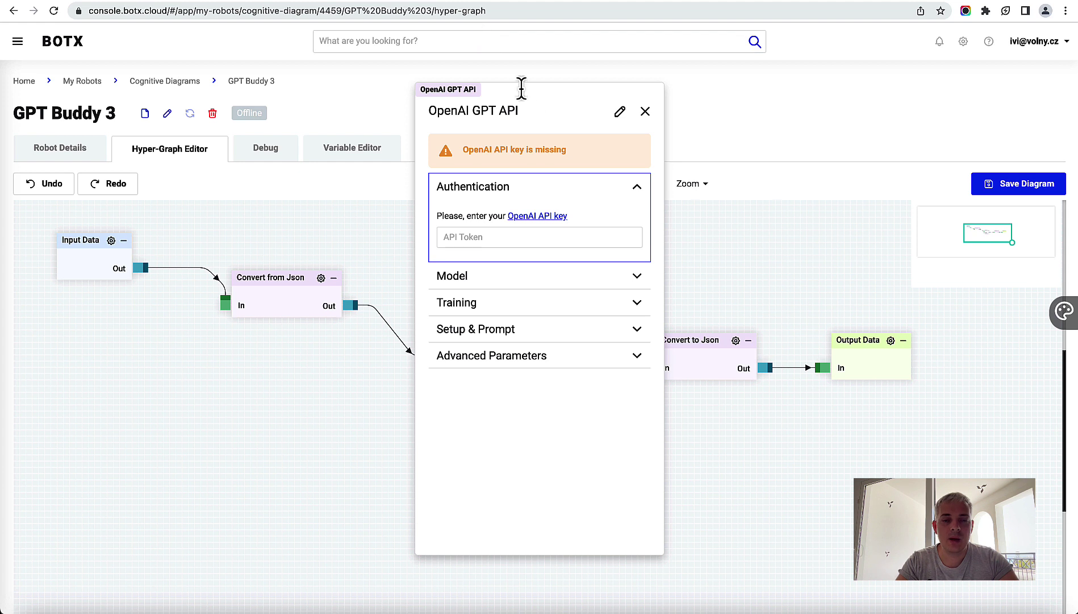
click(539, 217)
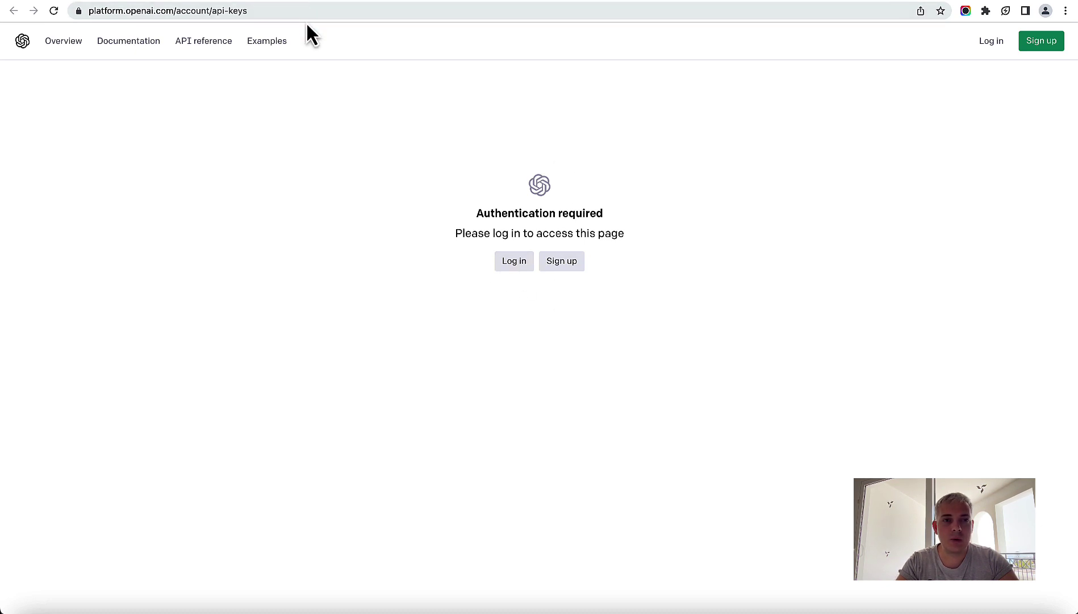
click(299, 0)
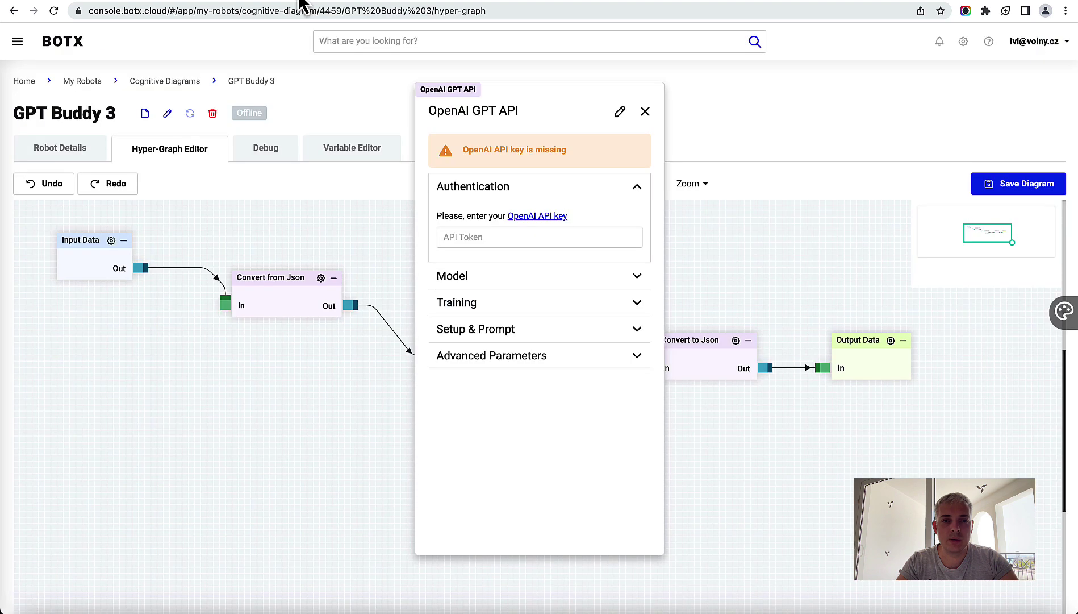
Step: Paste the OpenAI API key into the GPT node and set its model to gpt-3.5-turbo
click(515, 234)
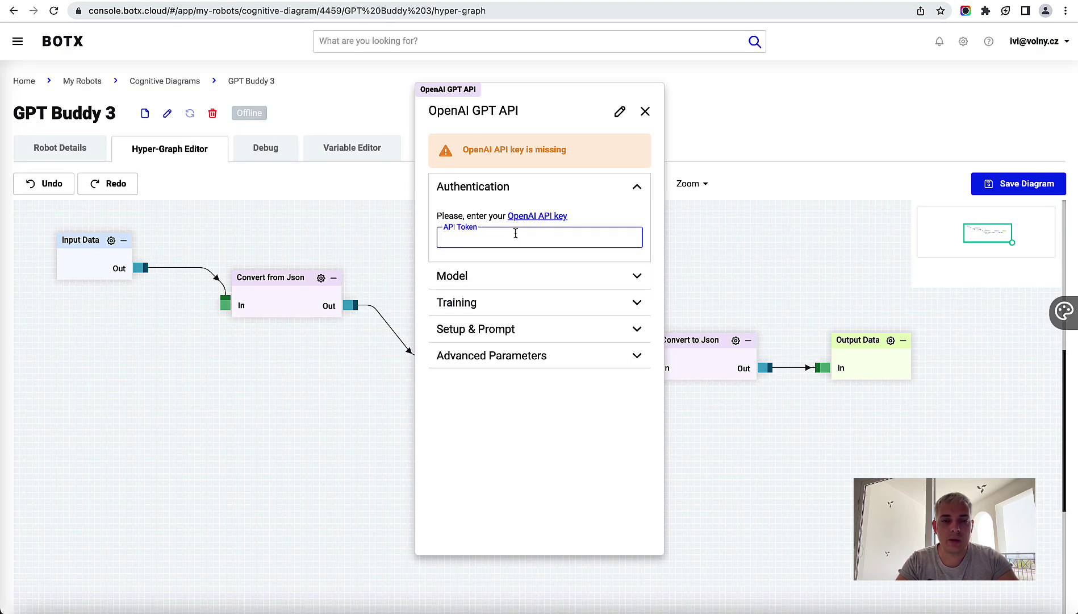
key(super+v)
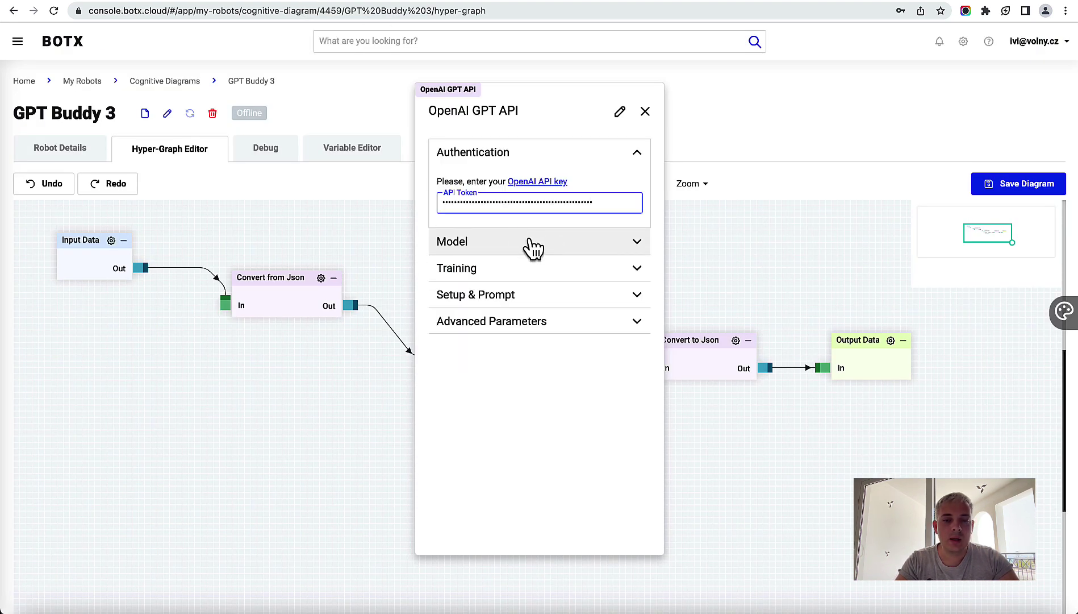
click(533, 246)
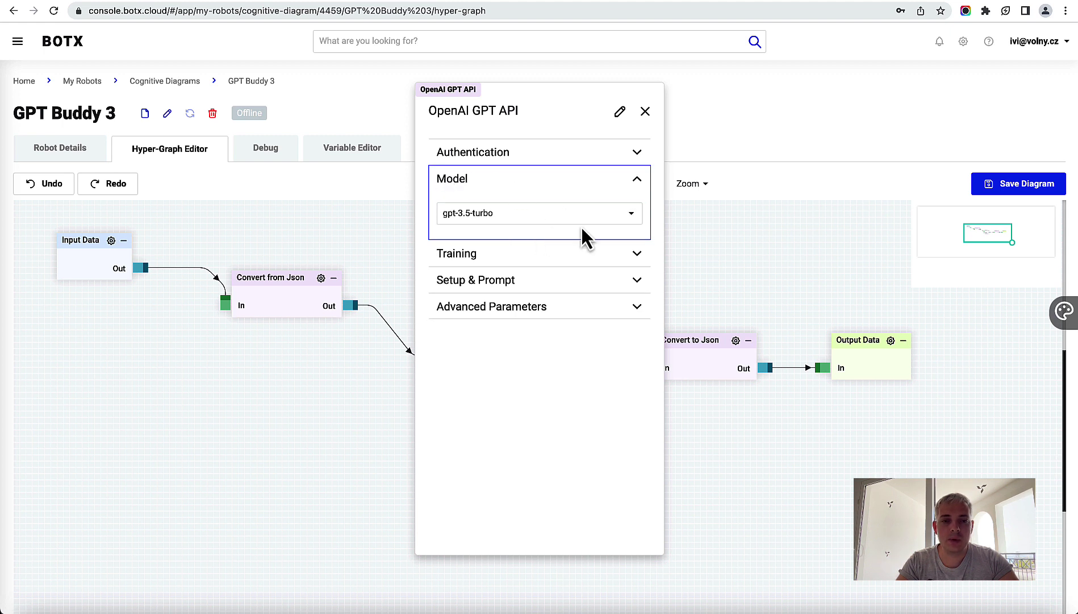
click(554, 217)
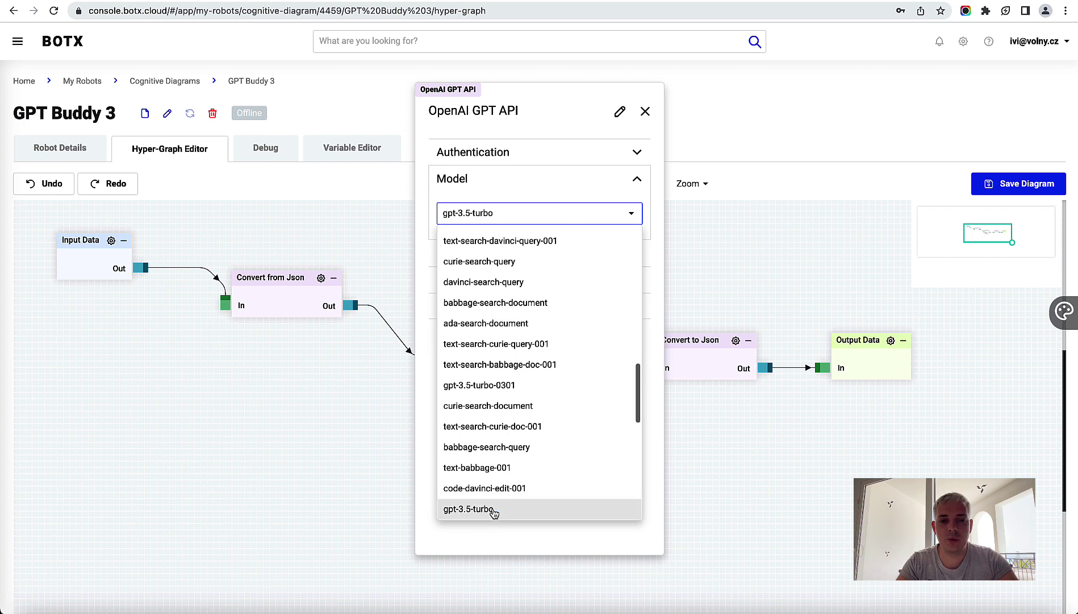
click(495, 511)
click(536, 219)
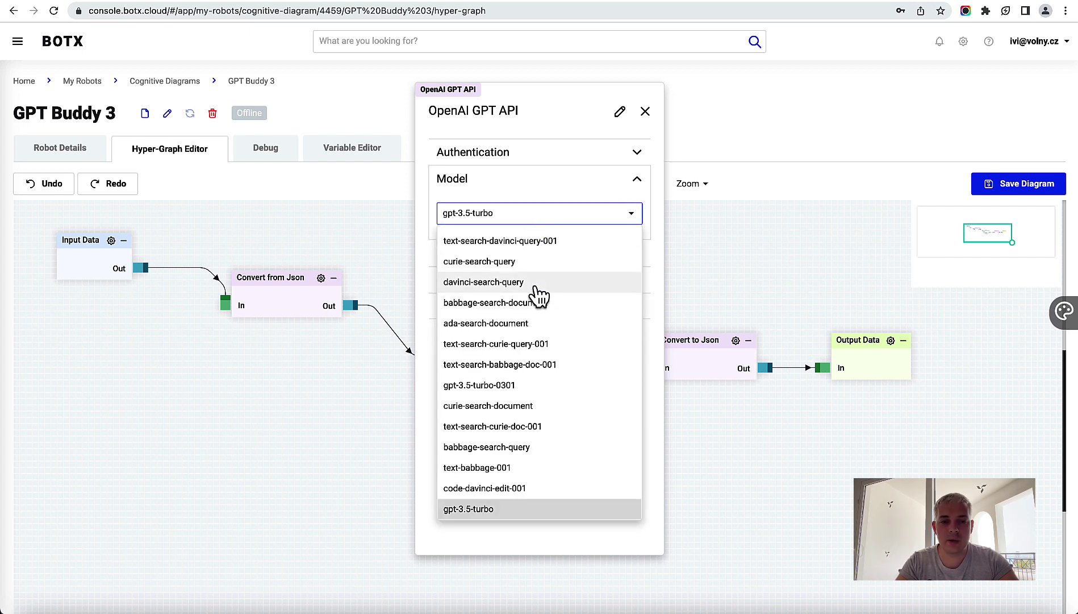
scroll(539, 294, down, 3)
scroll(536, 292, up, 6)
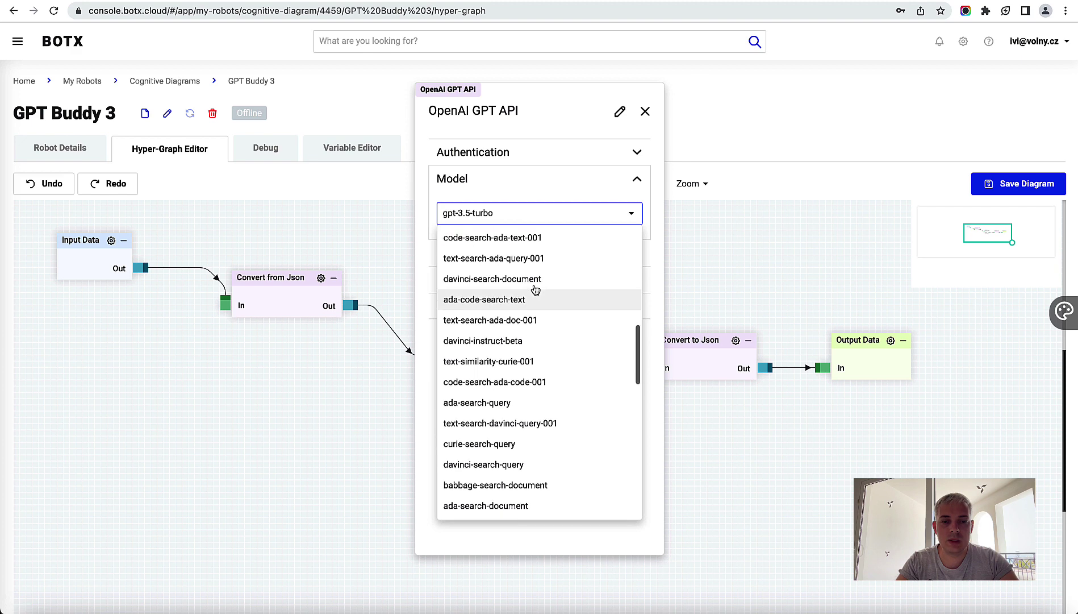
scroll(535, 289, up, 3)
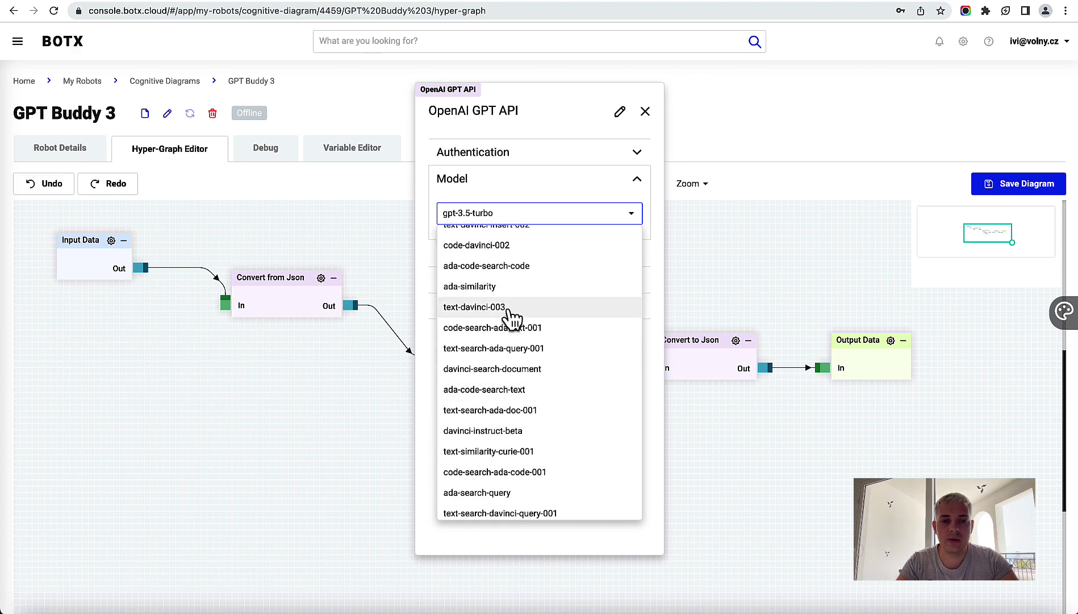
scroll(545, 326, down, 8)
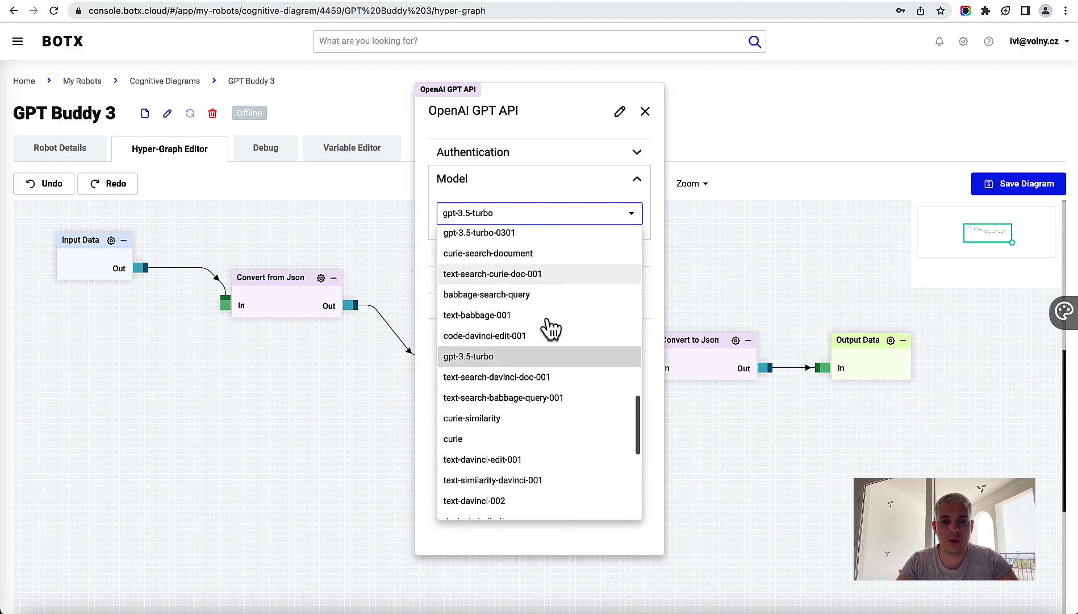
scroll(548, 329, down, 1)
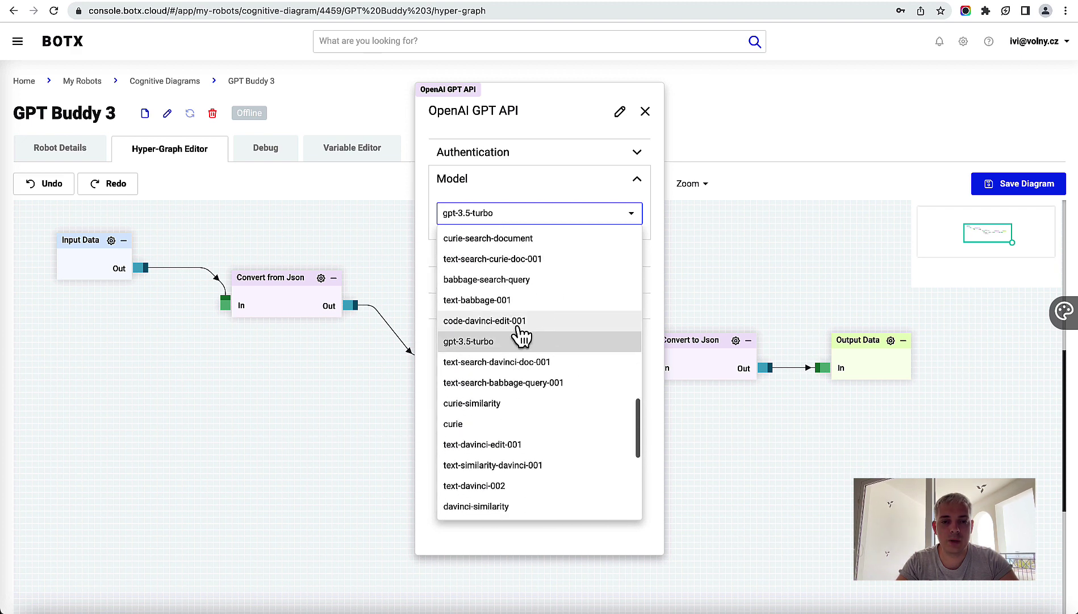
click(489, 343)
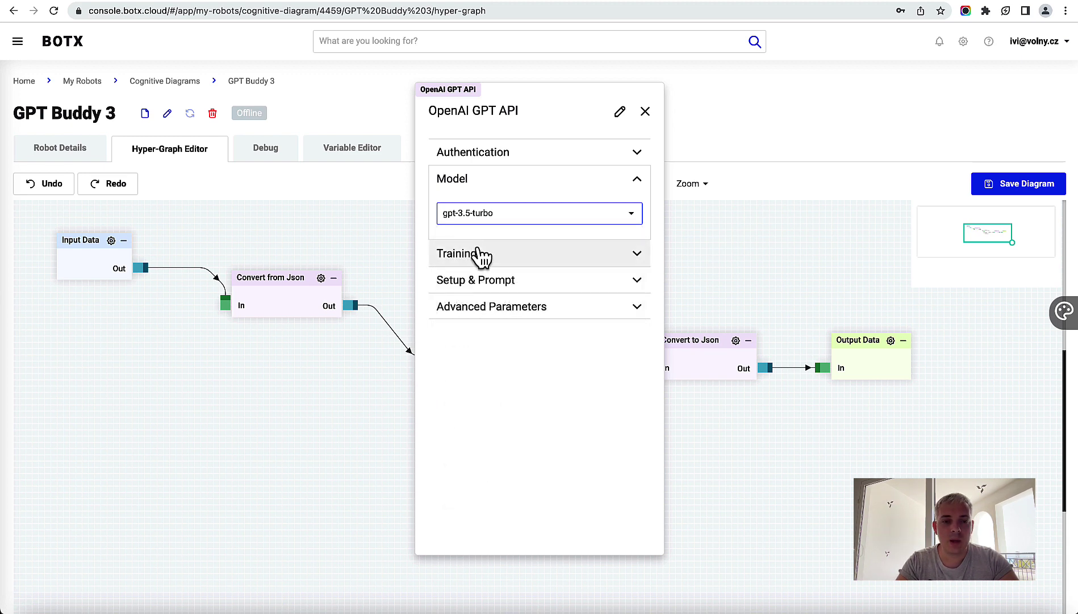
Step: Expand the GPT node's Training and Setup & Prompt sections, moving the panel aside
click(491, 260)
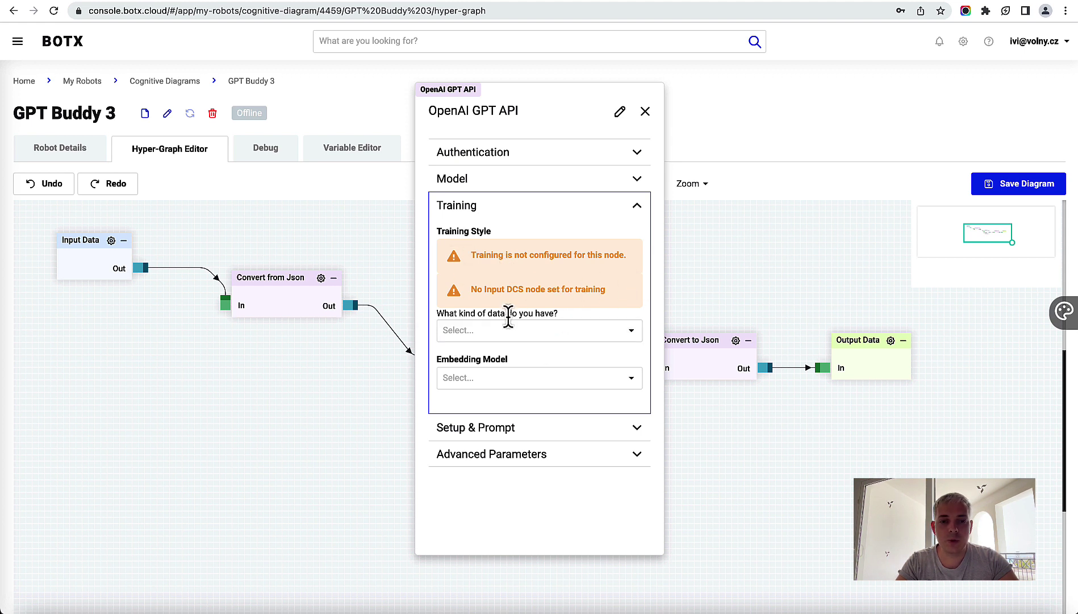
drag(577, 97, 759, 115)
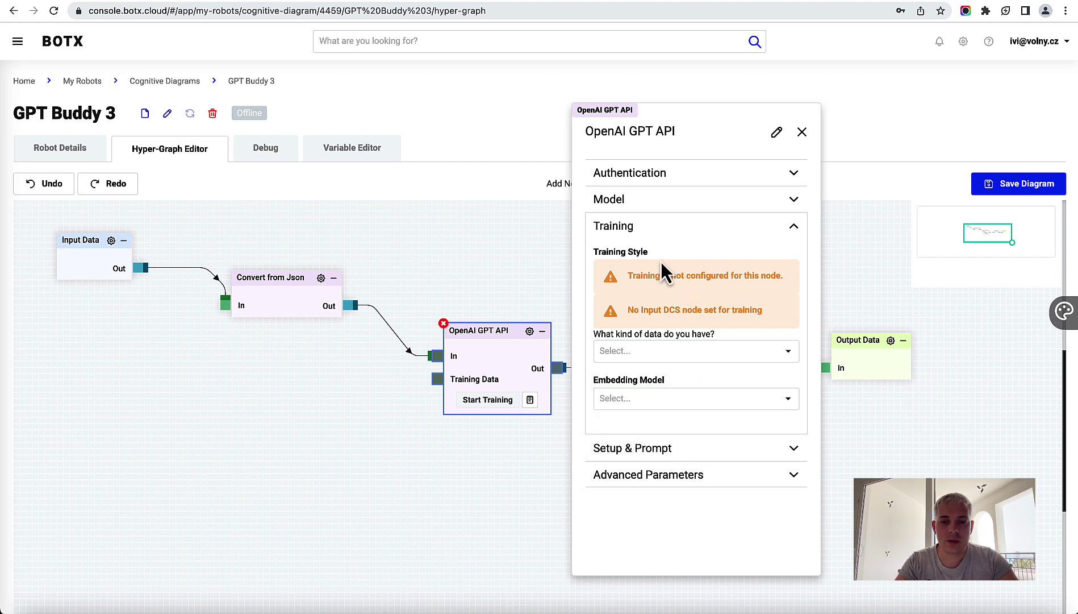
click(648, 448)
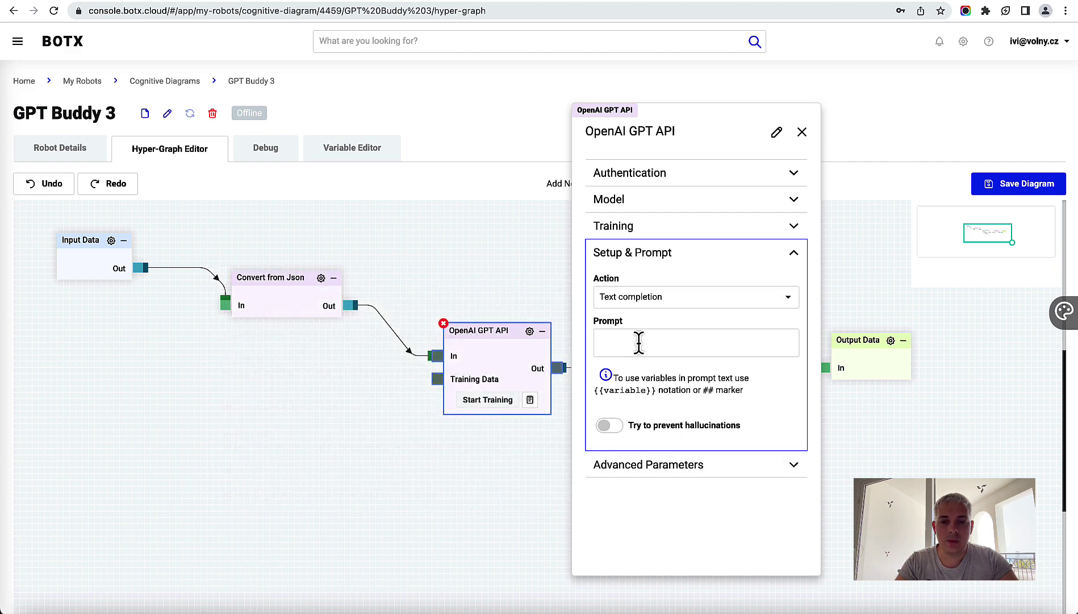
Step: Set the Setup & Prompt prompt to {{question}}, leave hallucinations off, and close the panel
click(651, 339)
mouse_move(689, 380)
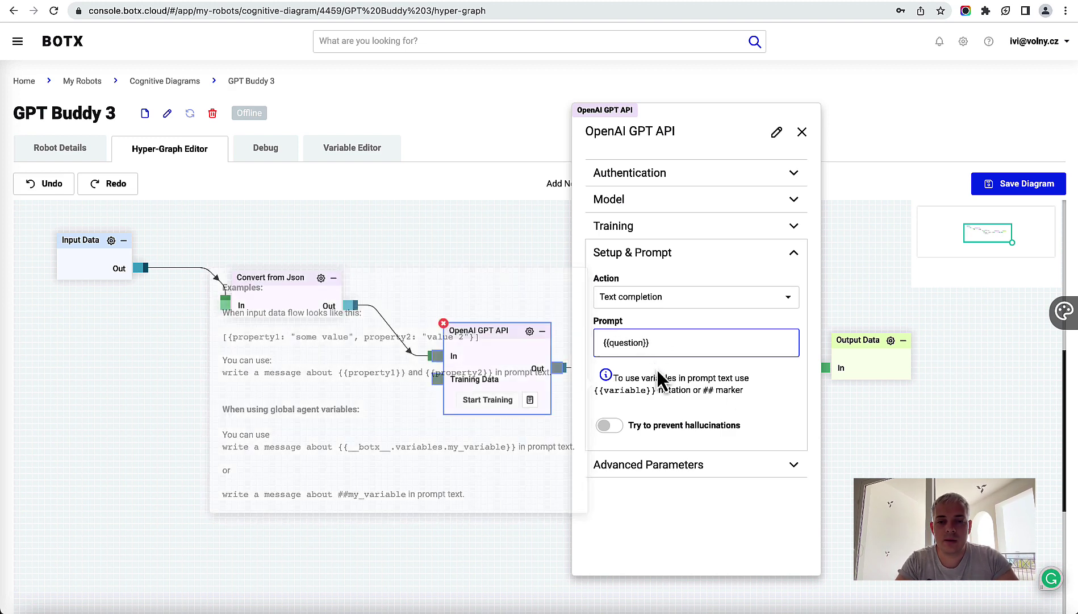
double_click(630, 341)
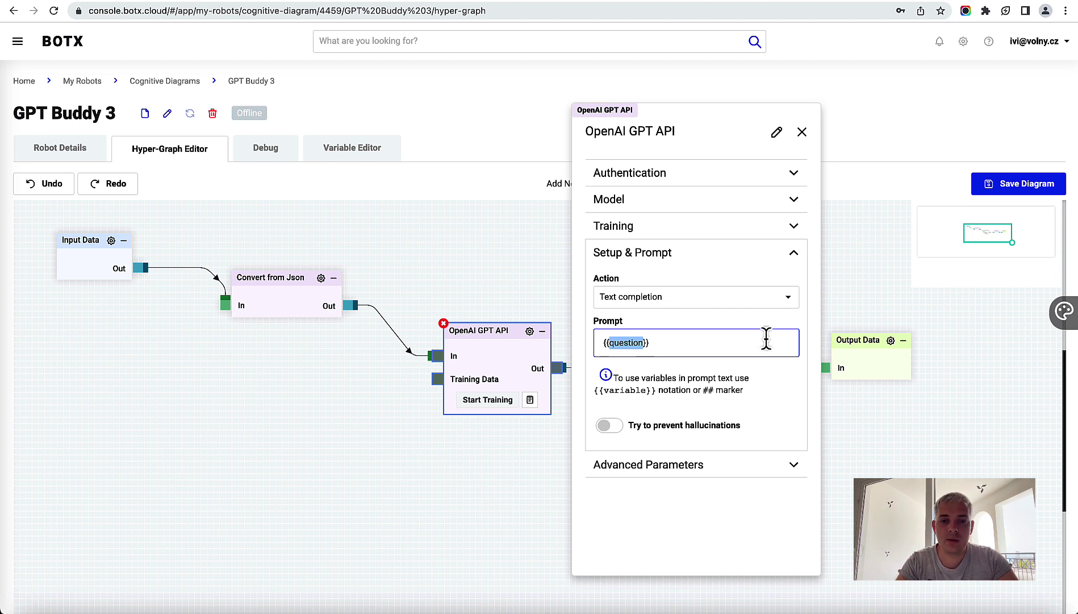
click(657, 341)
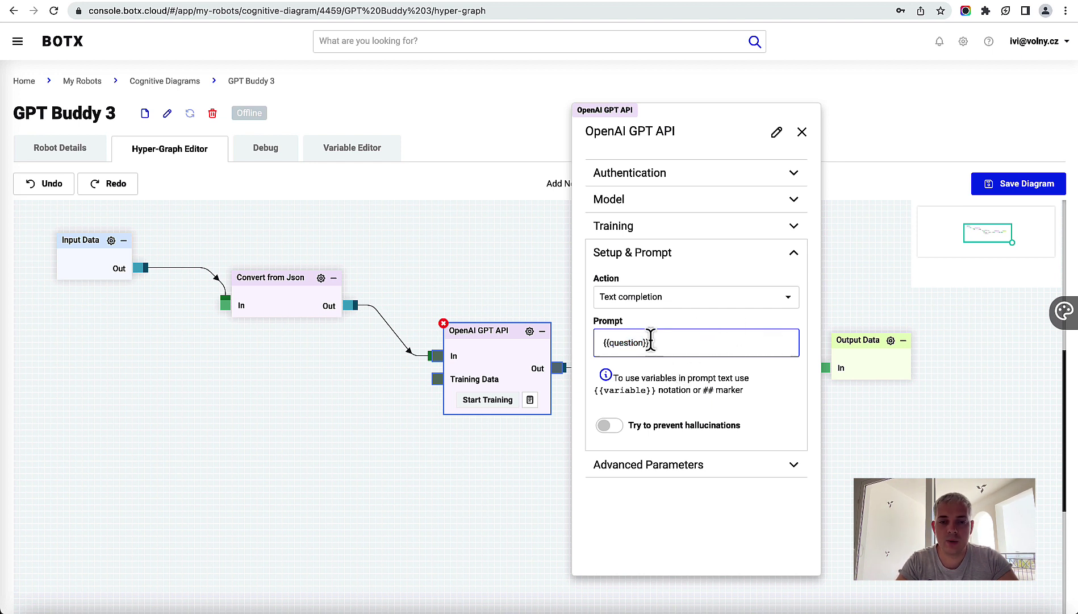
double_click(629, 340)
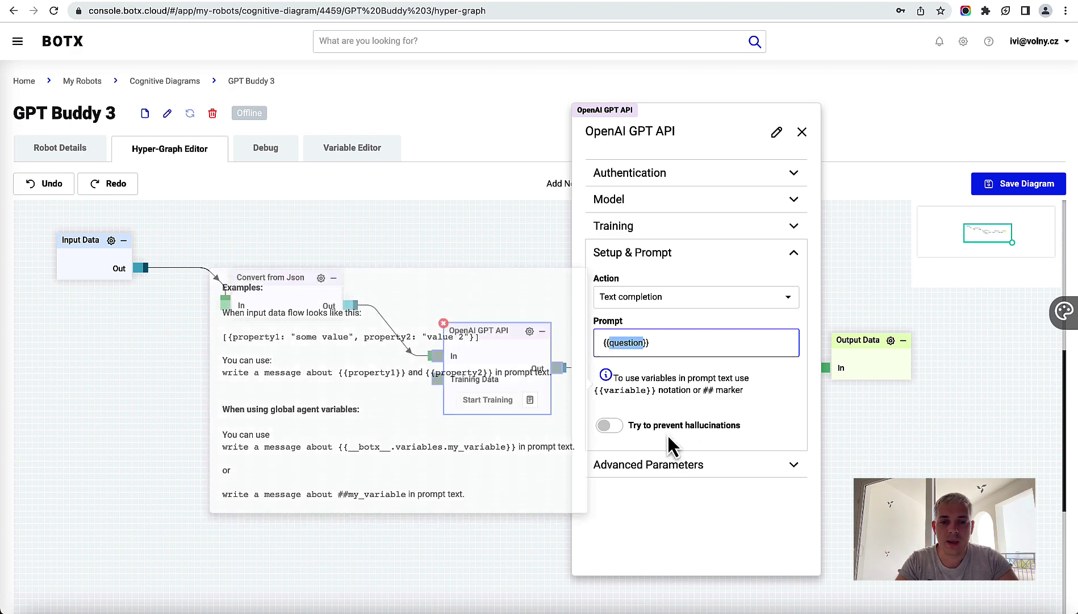
click(680, 508)
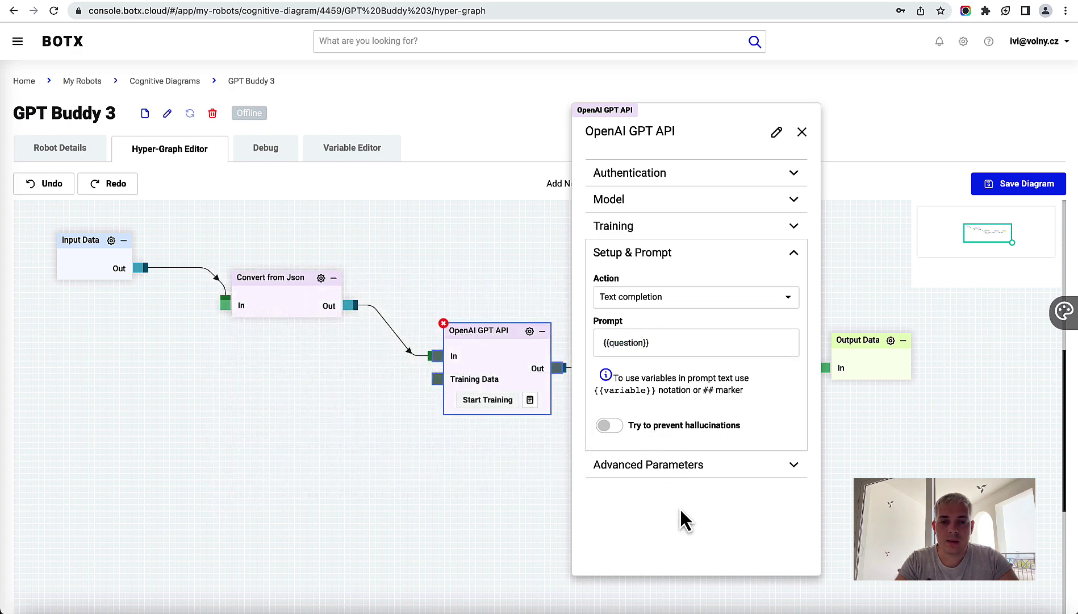
click(802, 133)
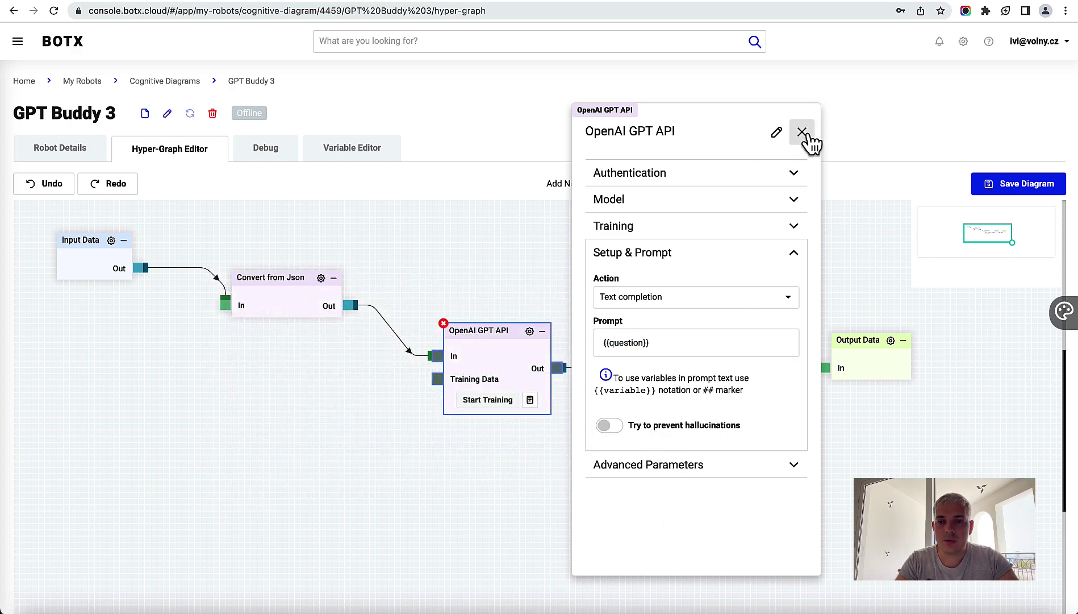
Step: Save the diagram, switch GPT Buddy 3 online from Robot Details, and open Debug
click(1022, 185)
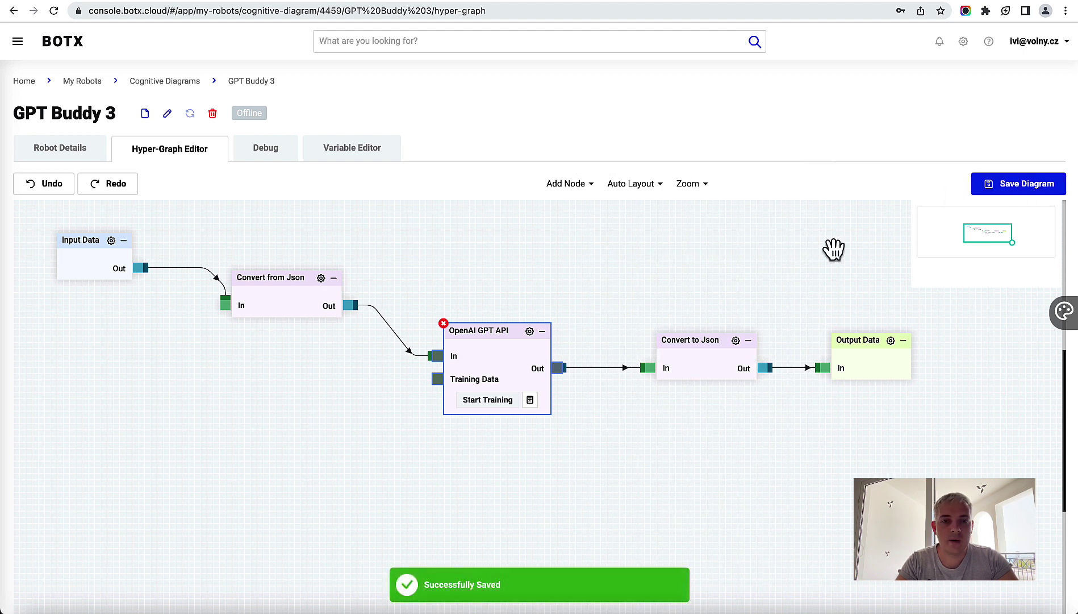
click(64, 150)
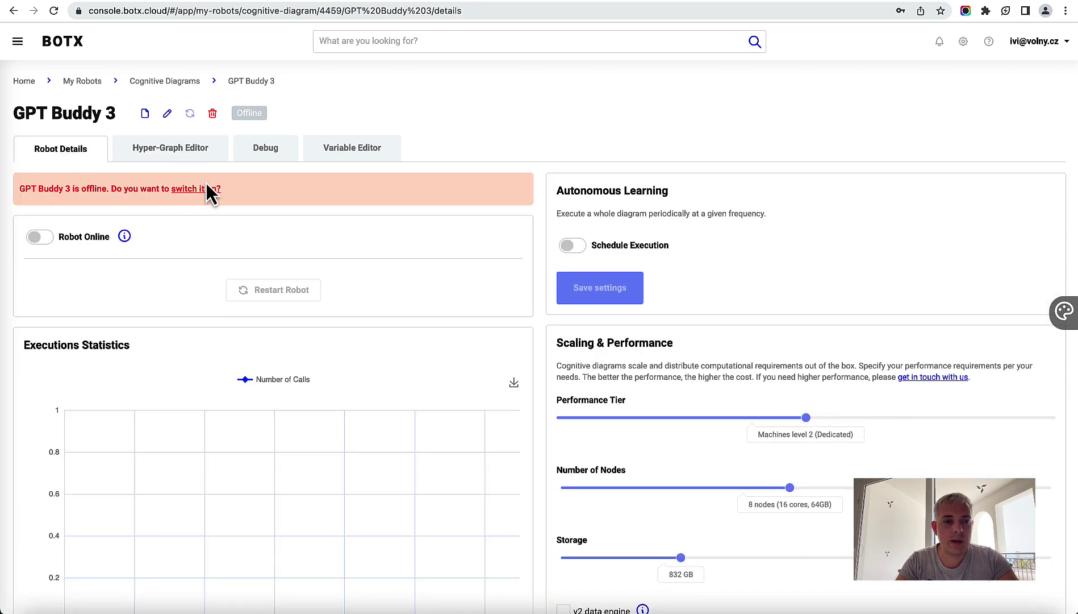
click(196, 190)
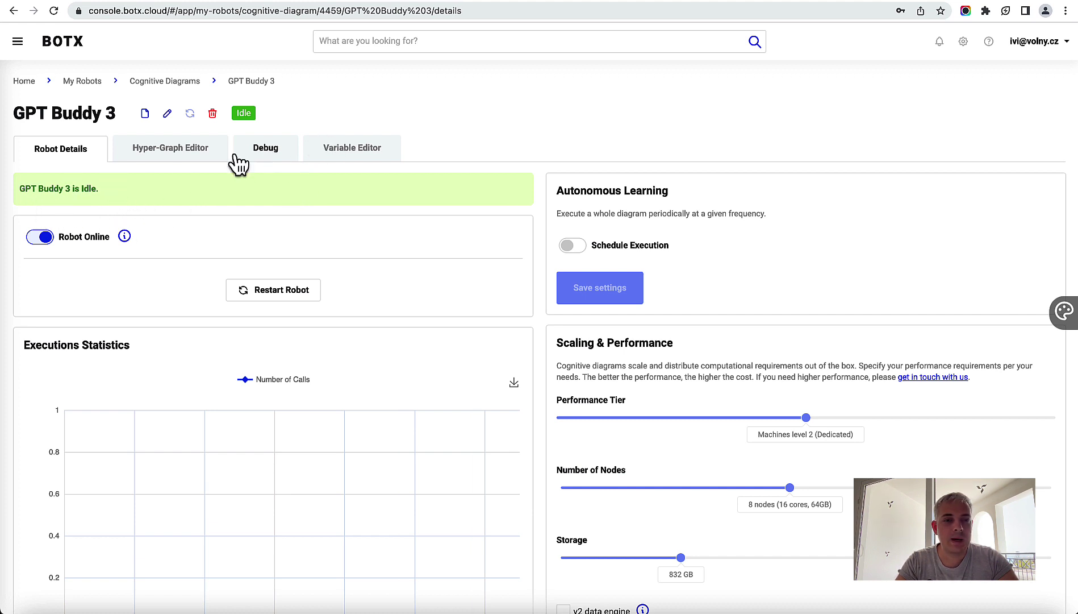
click(274, 162)
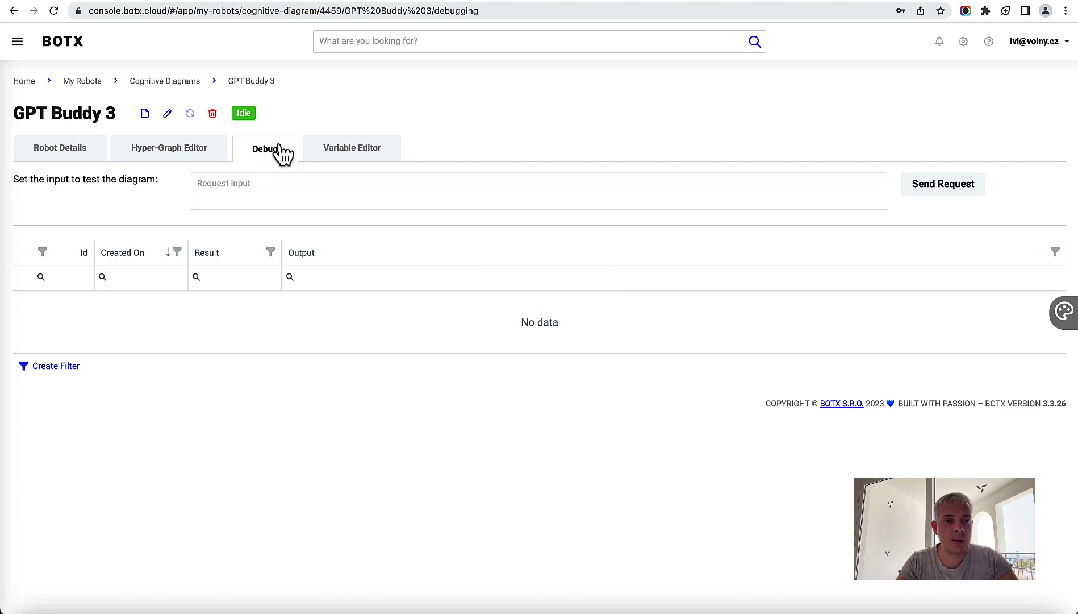
Step: Send the request [{"question": "When was the BOTX CLOUD platform founded?"}] and get run 1 marked OK
click(292, 187)
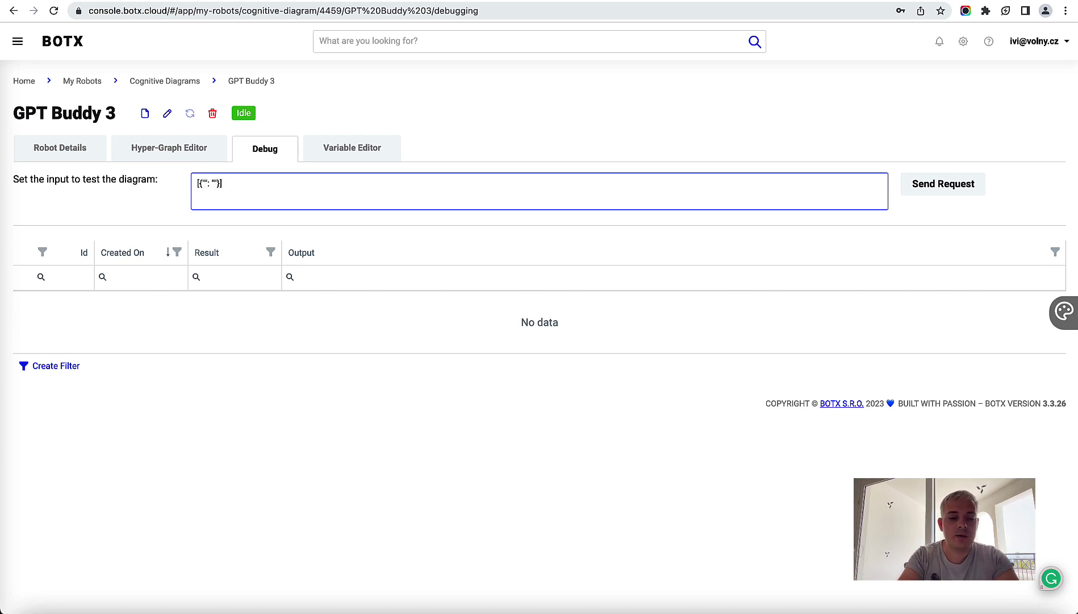
text(question)
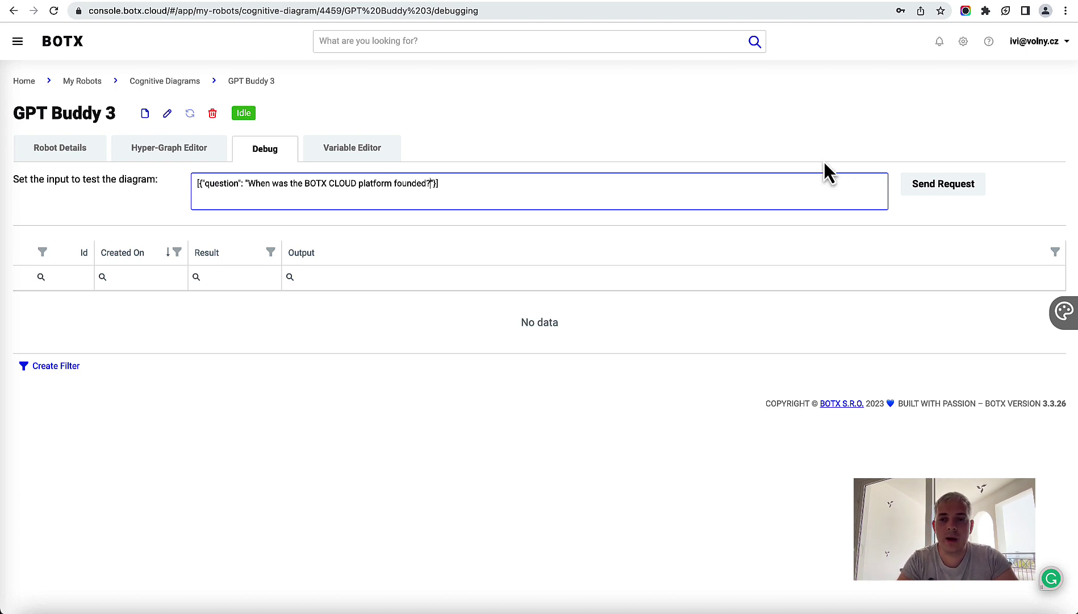
click(949, 189)
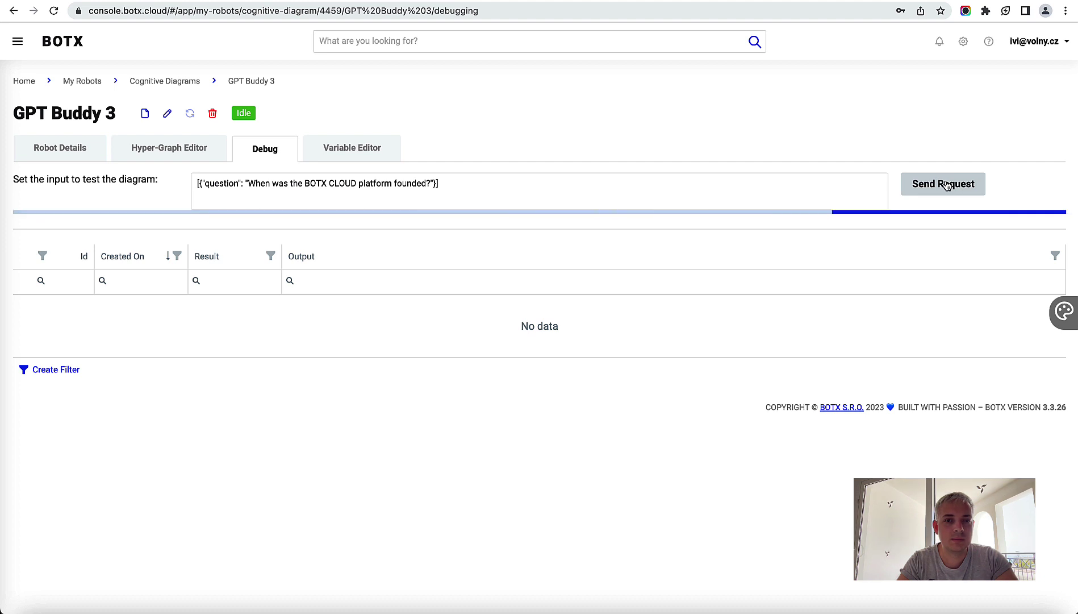
click(755, 203)
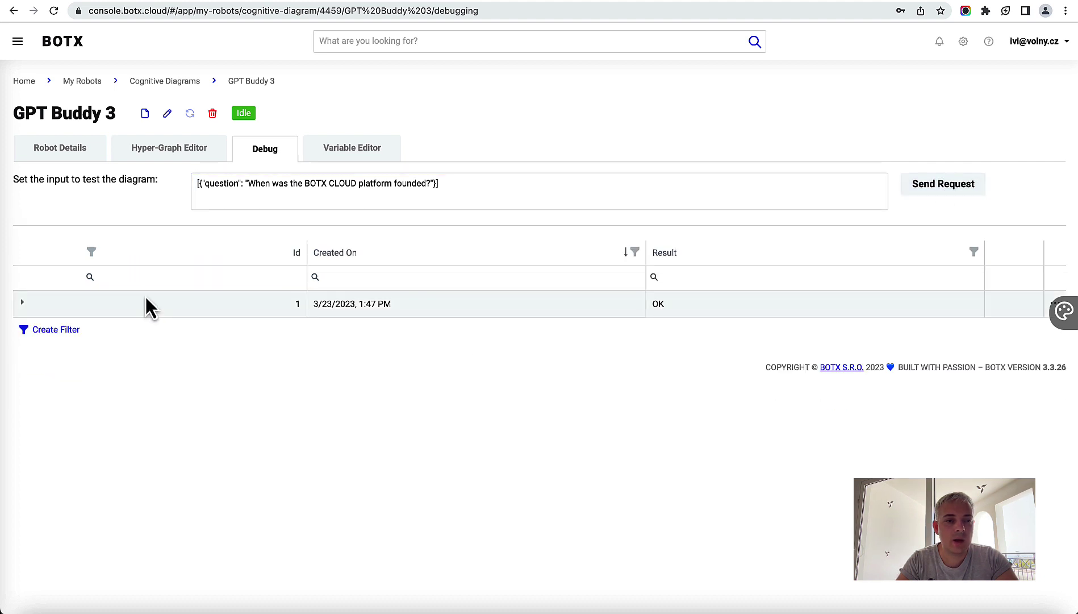
Step: Inspect run 1's output claiming a 2018 launch, then return to the Hyper-Graph Editor
click(24, 305)
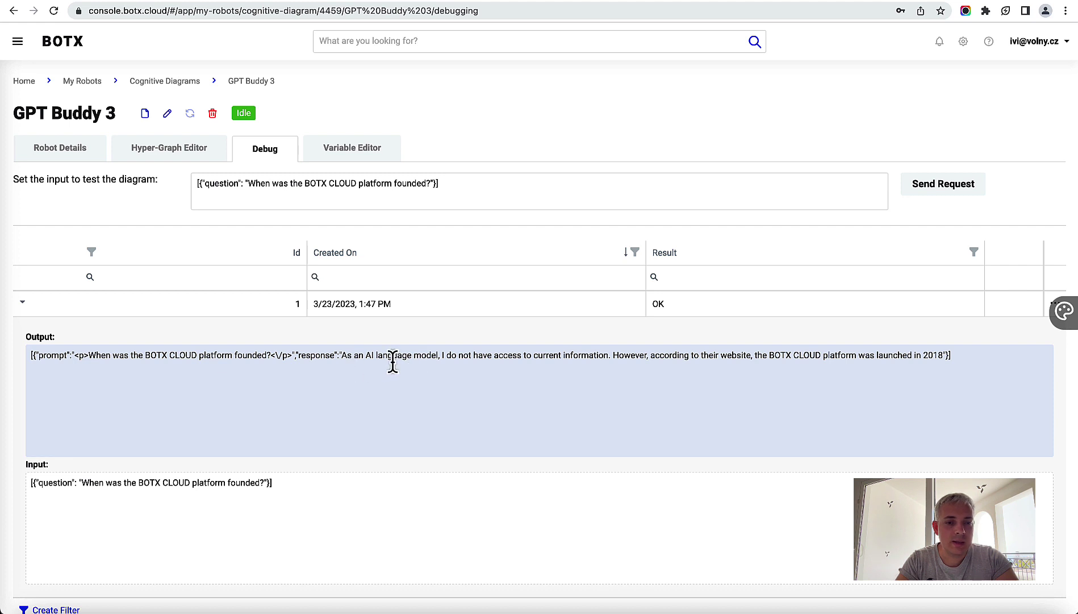
drag(341, 355, 631, 349)
click(574, 354)
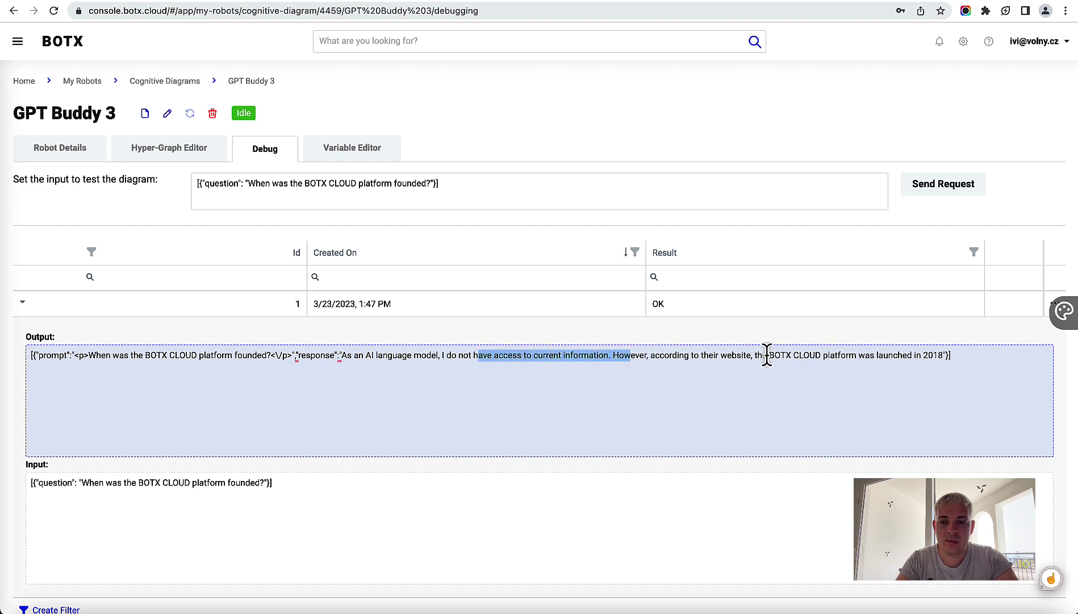
drag(768, 355, 942, 354)
click(761, 375)
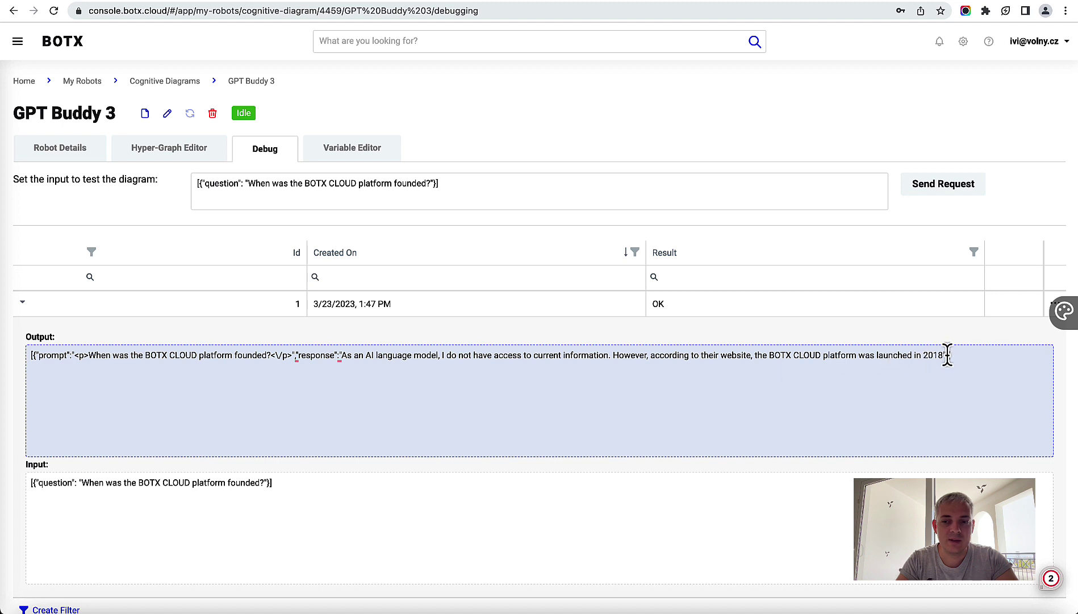
drag(943, 351, 693, 342)
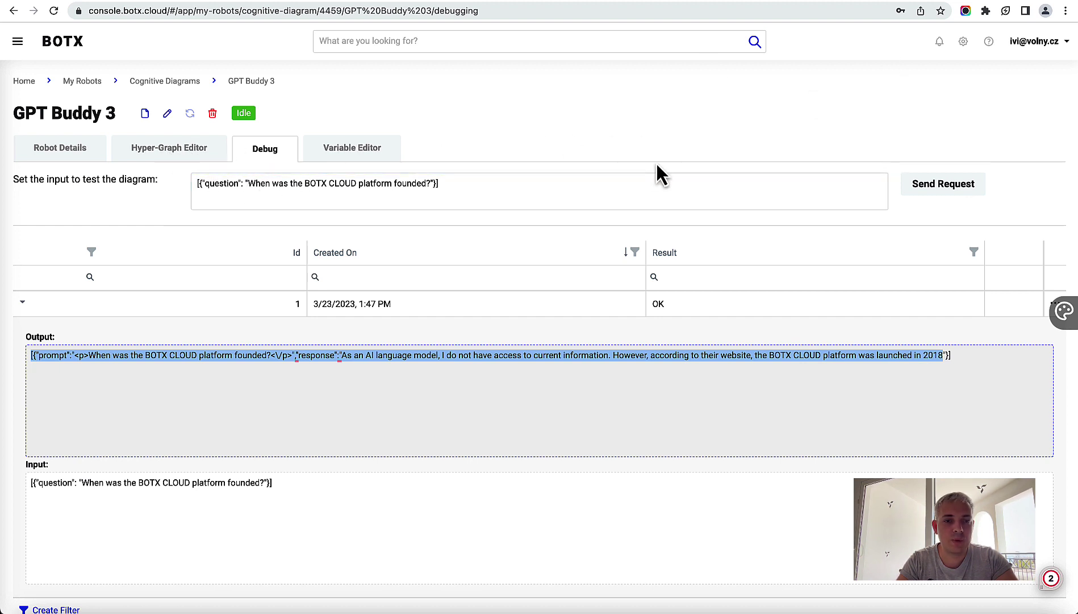
click(191, 157)
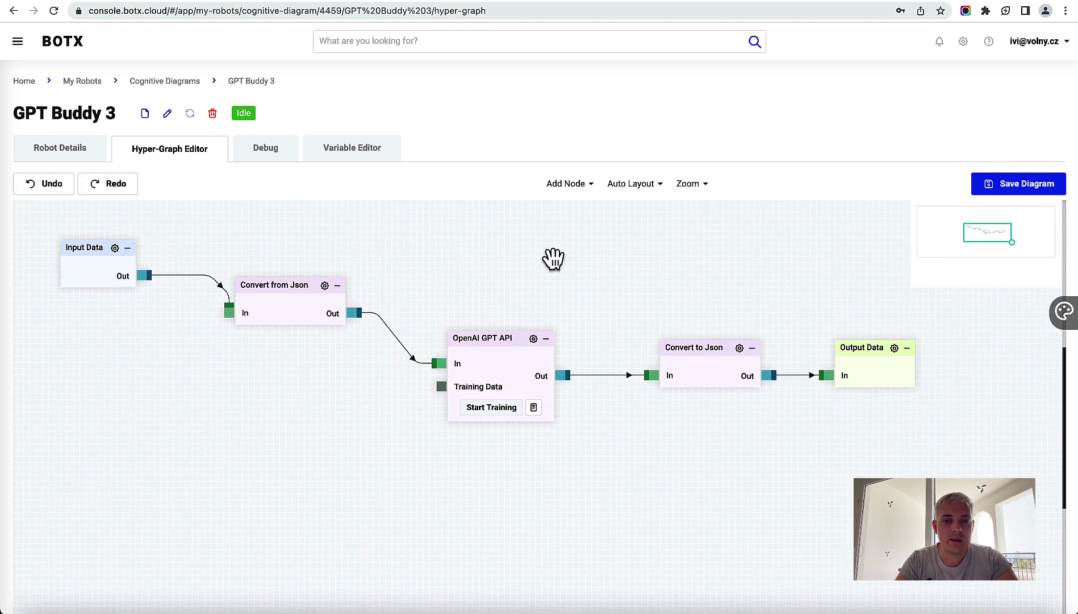
Step: Add an Input DCS node below Convert from Json and open its settings
click(571, 186)
mouse_move(576, 205)
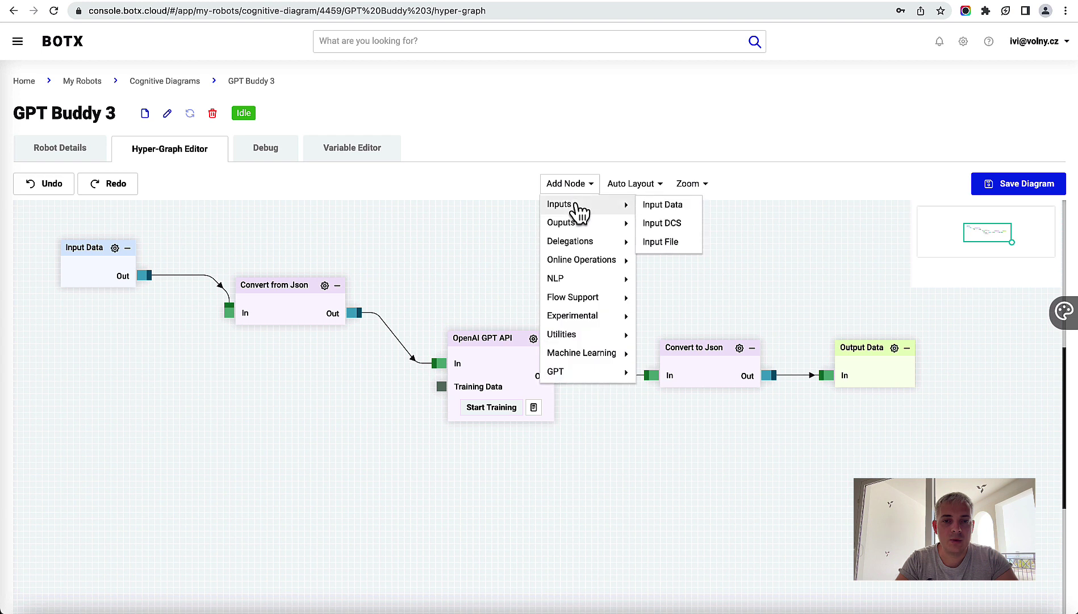
click(679, 226)
drag(502, 272, 300, 419)
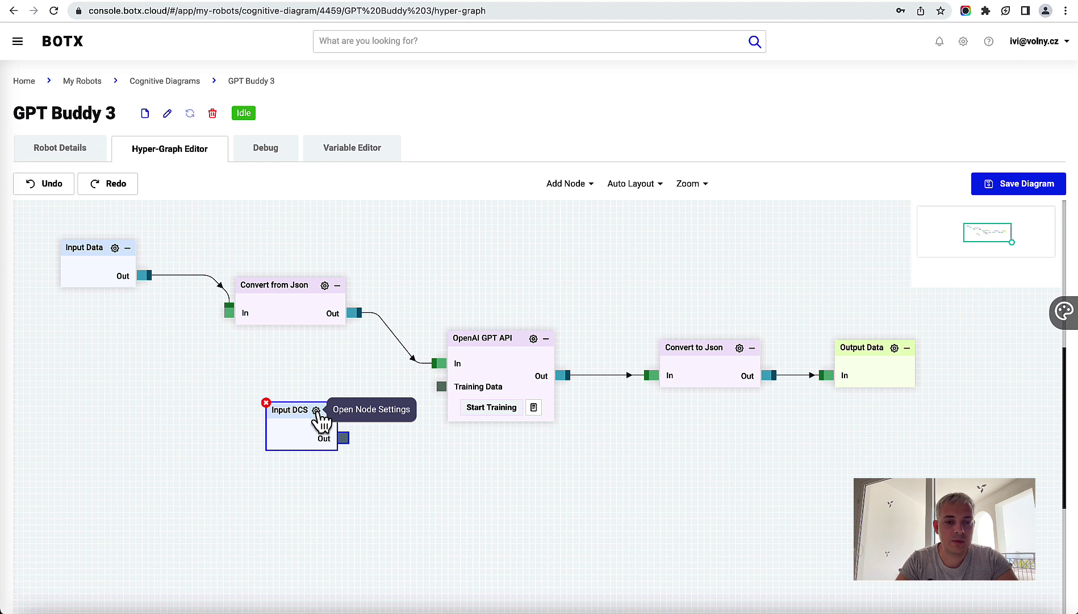
click(316, 410)
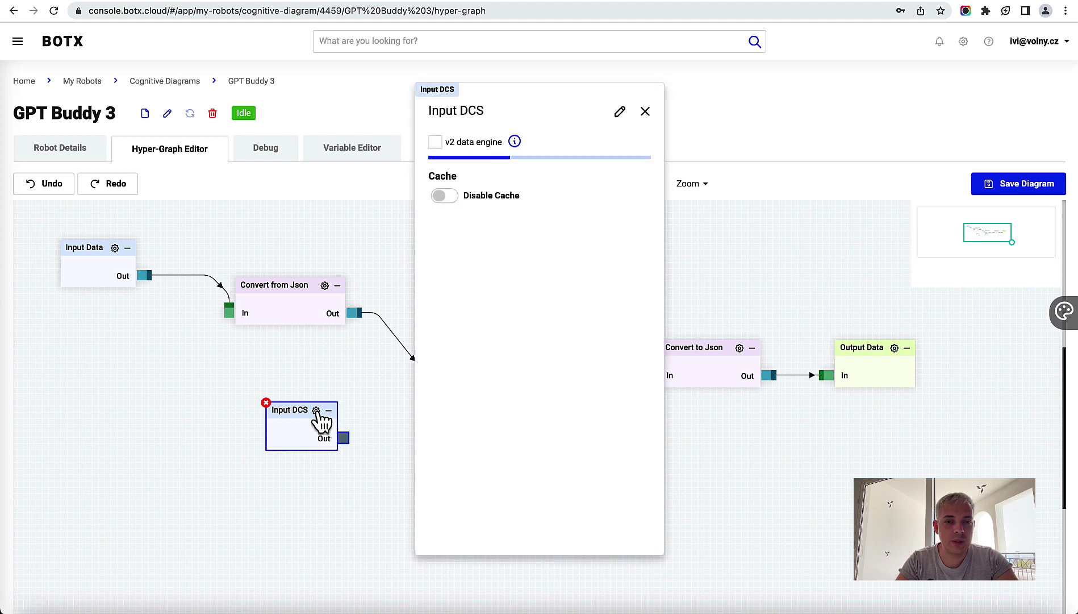
Step: Point Input DCS at system test's know-how database frame, both columns Input, cache disabled
click(480, 149)
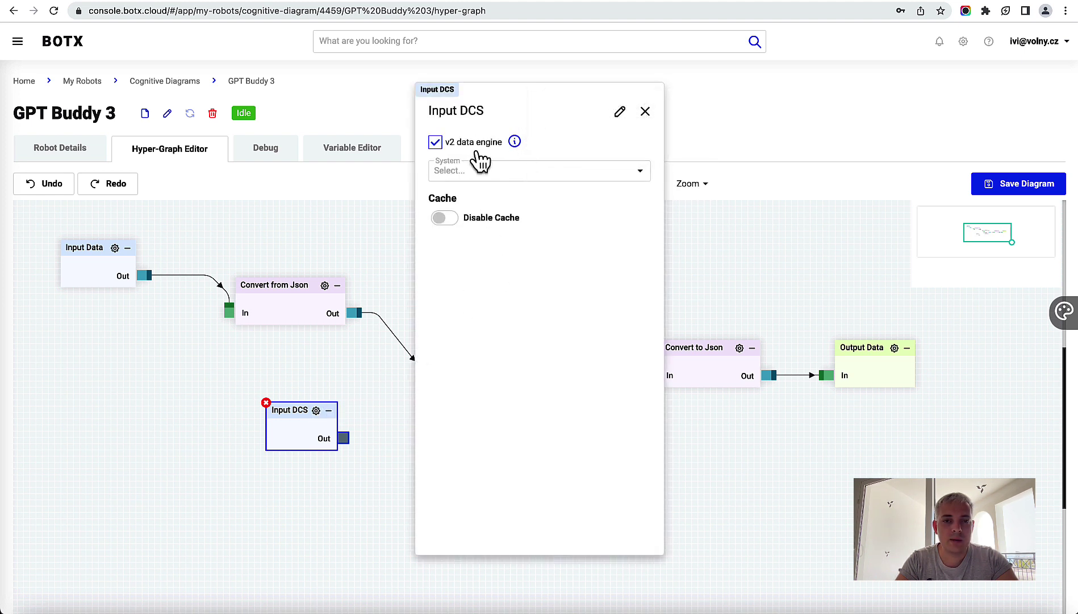
click(524, 180)
click(620, 111)
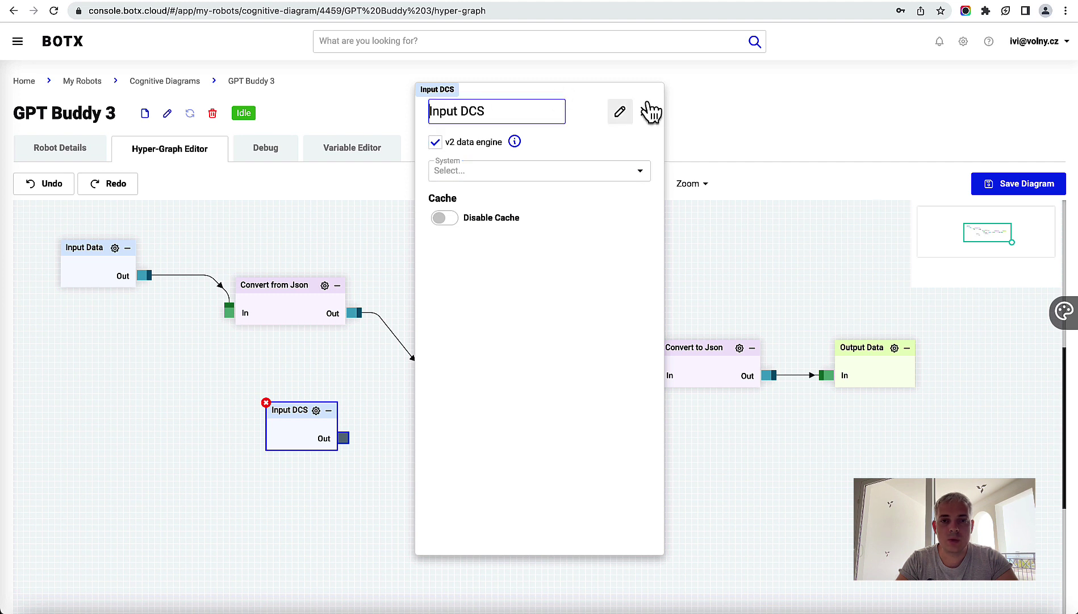
drag(595, 108, 778, 108)
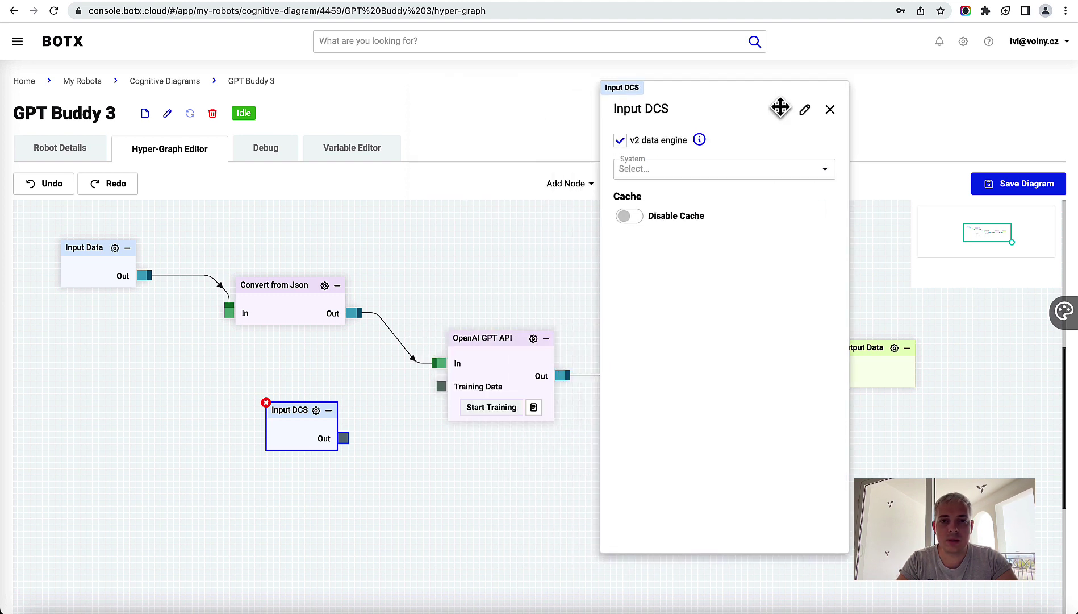
click(693, 173)
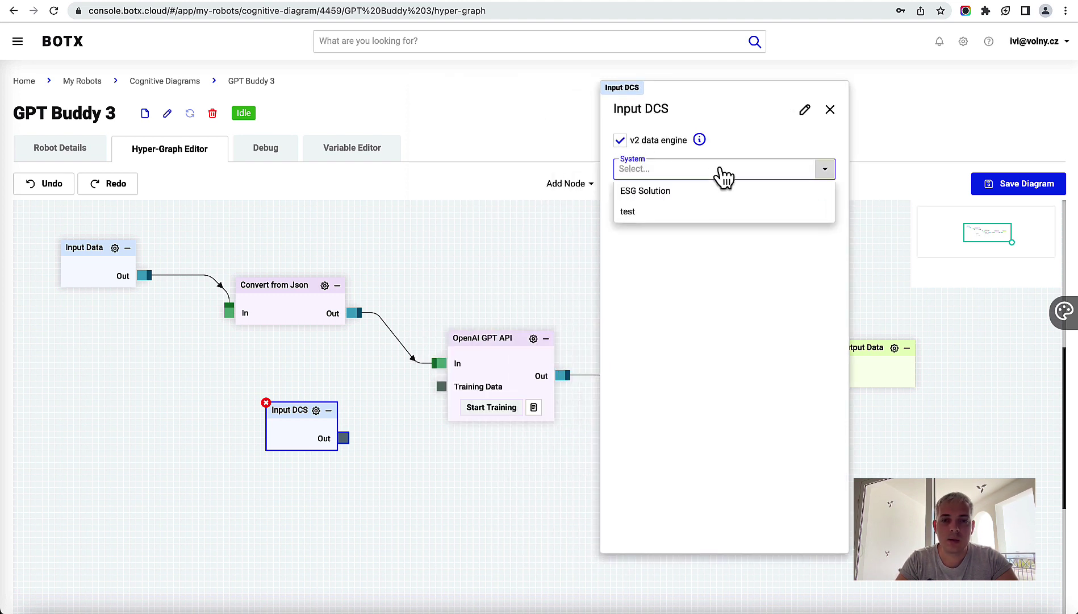
click(654, 211)
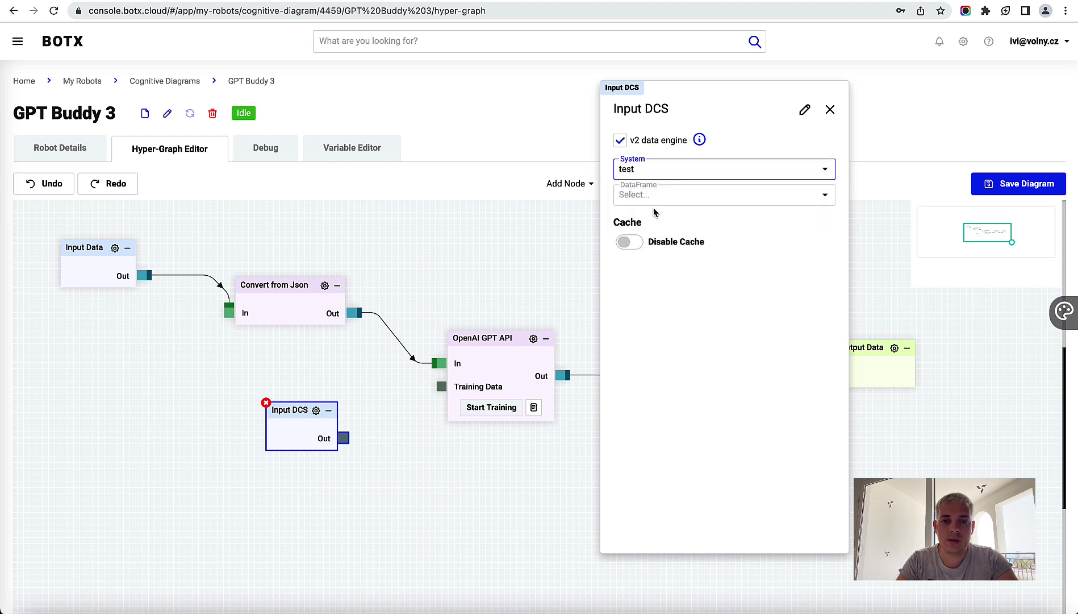
click(688, 200)
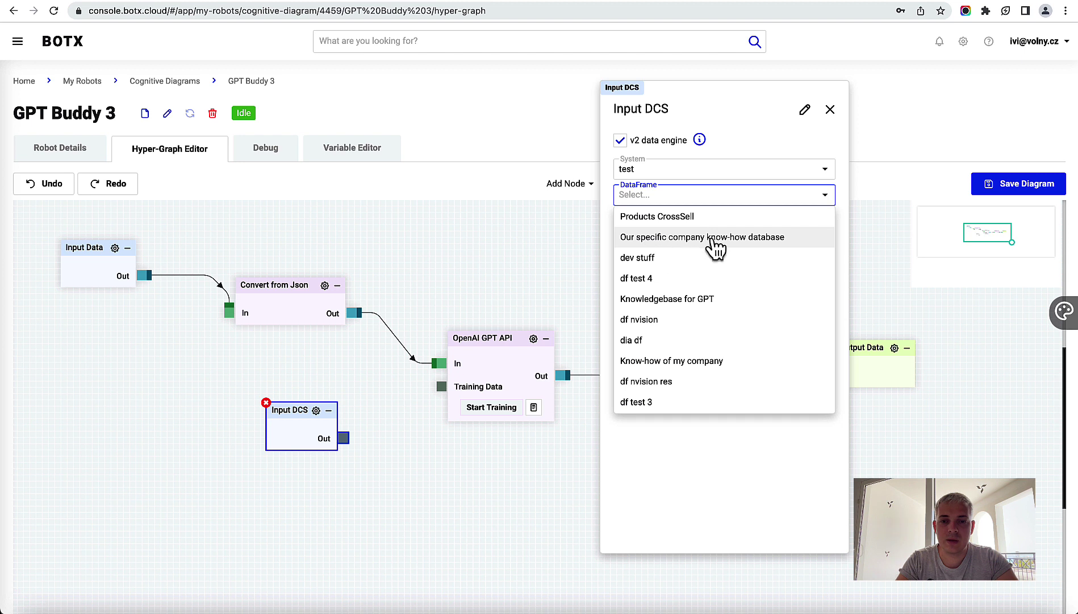
click(763, 237)
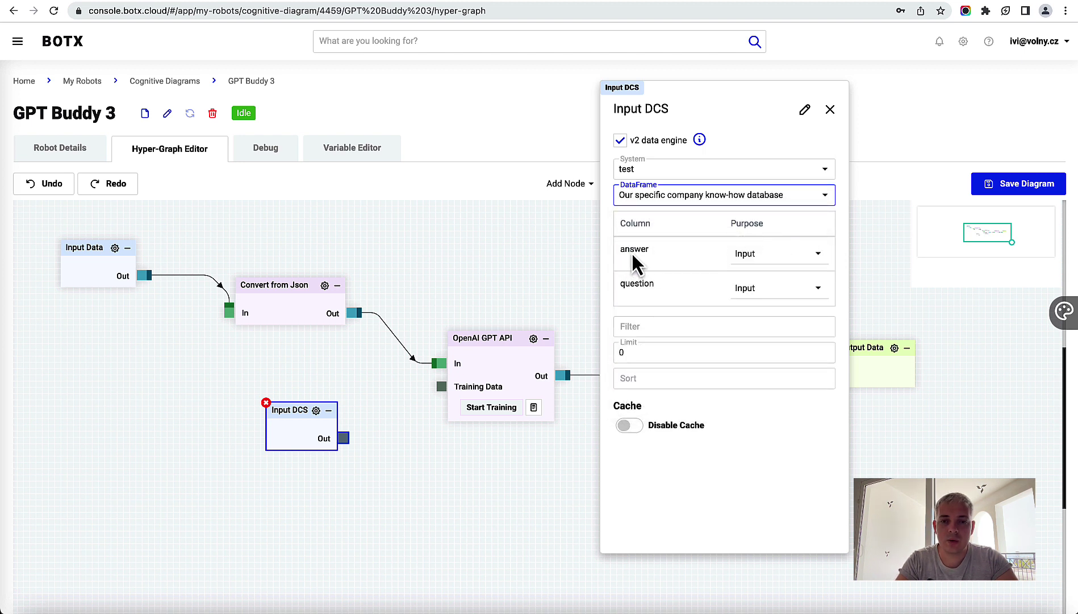
click(635, 288)
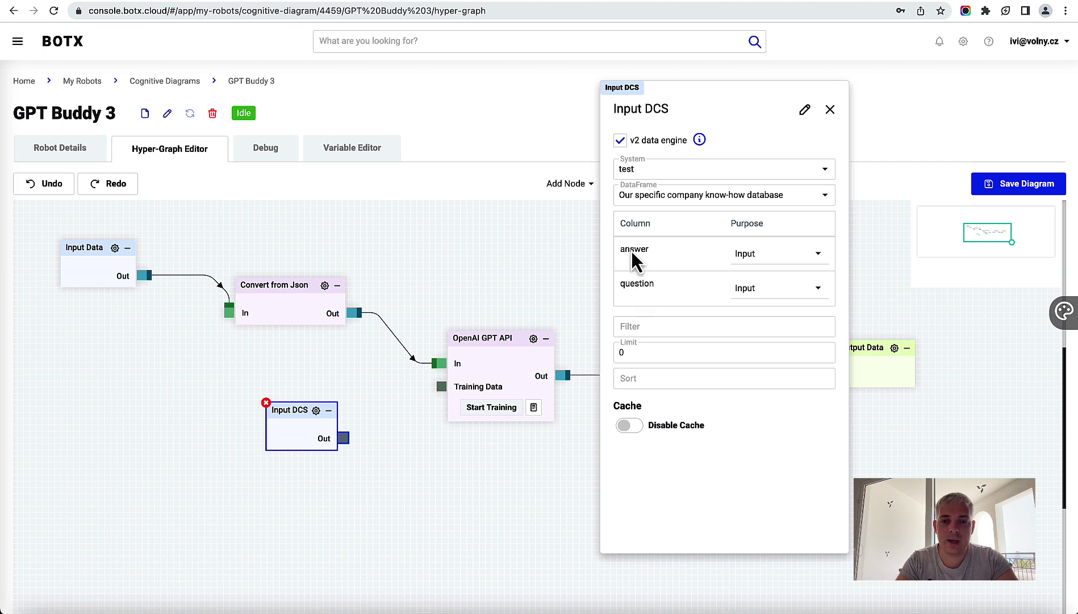
click(785, 257)
click(777, 275)
click(628, 427)
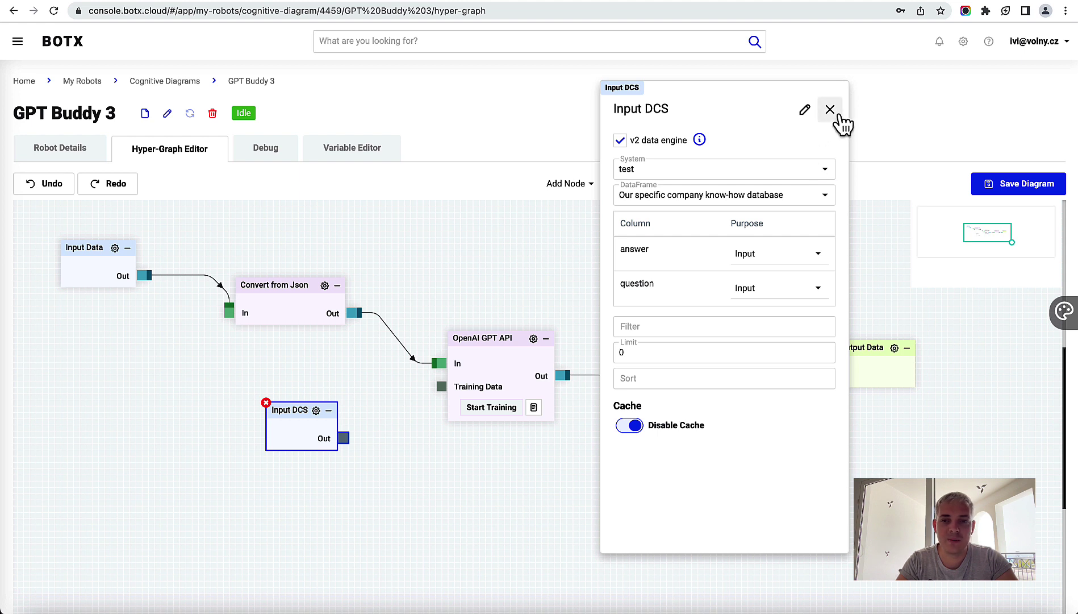
Step: Wire the Input DCS output into the GPT node's Training Data port and reopen its settings
click(830, 109)
click(631, 183)
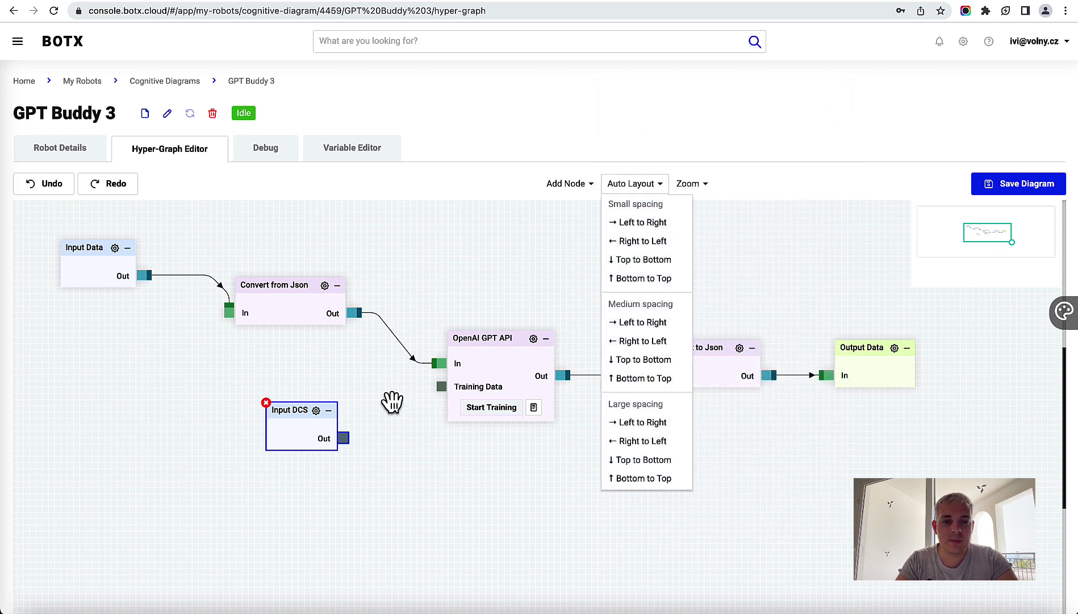
drag(343, 437, 451, 379)
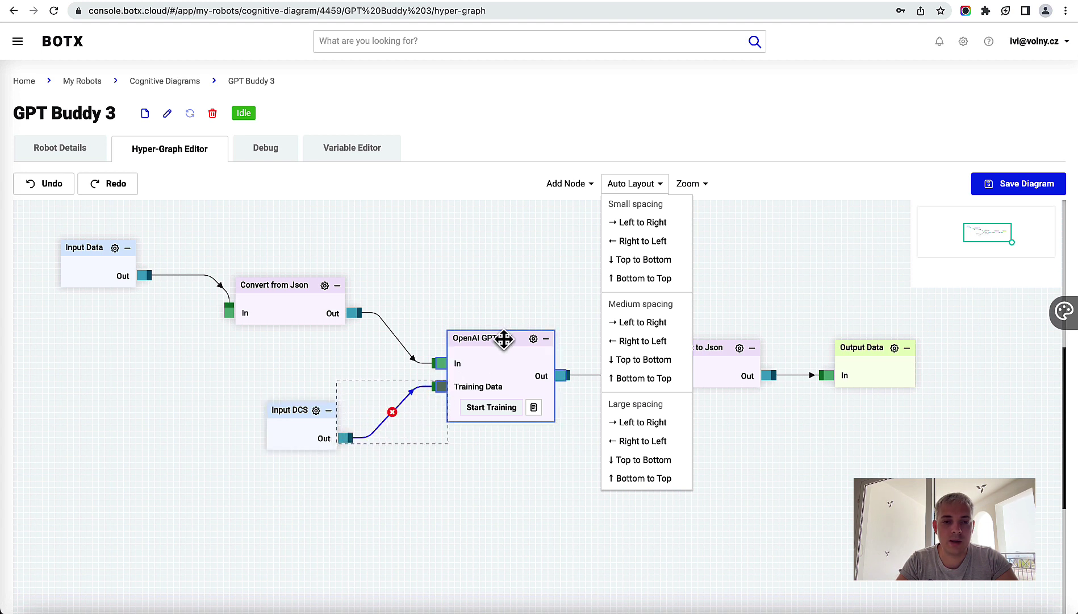
mouse_move(501, 337)
mouse_down()
mouse_move(510, 339)
mouse_move(496, 338)
mouse_up()
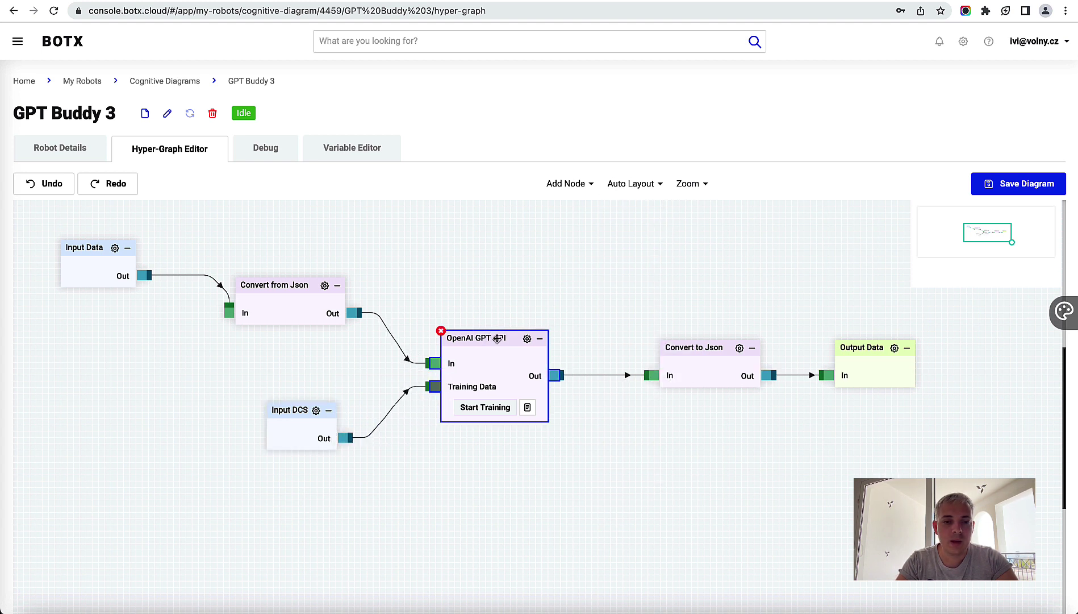
click(527, 339)
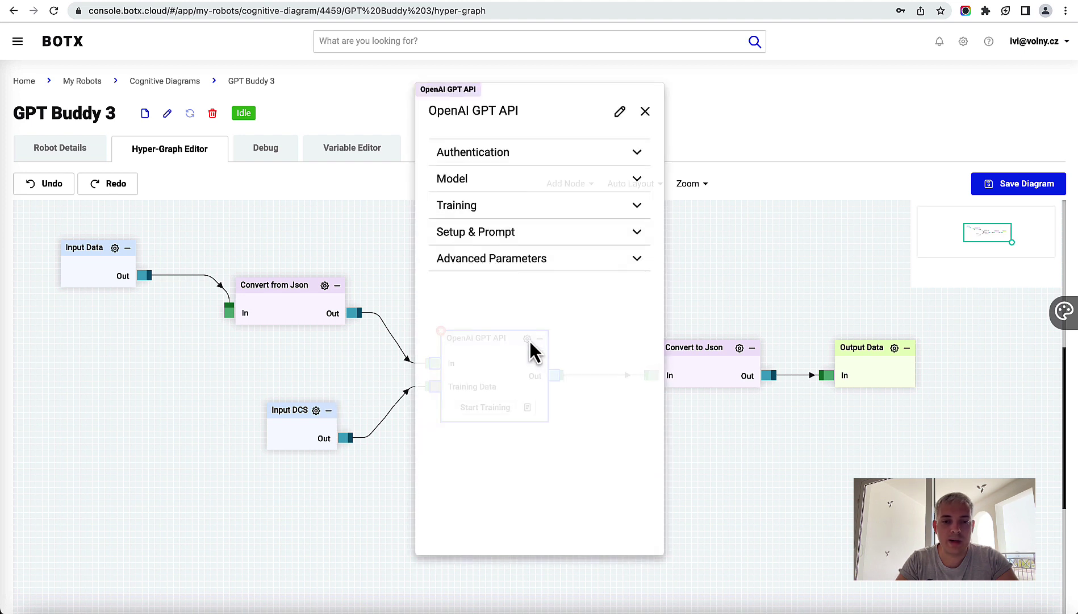
Step: Set Training Style to Questions & Answers and Embedding Model to text-embedding-ada-002
click(498, 206)
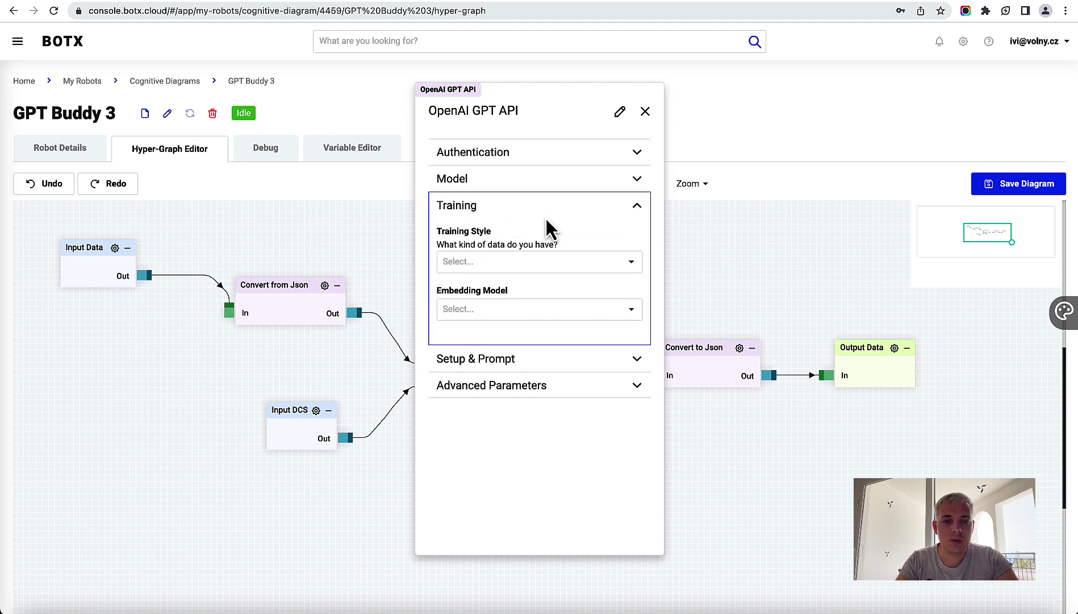
click(534, 272)
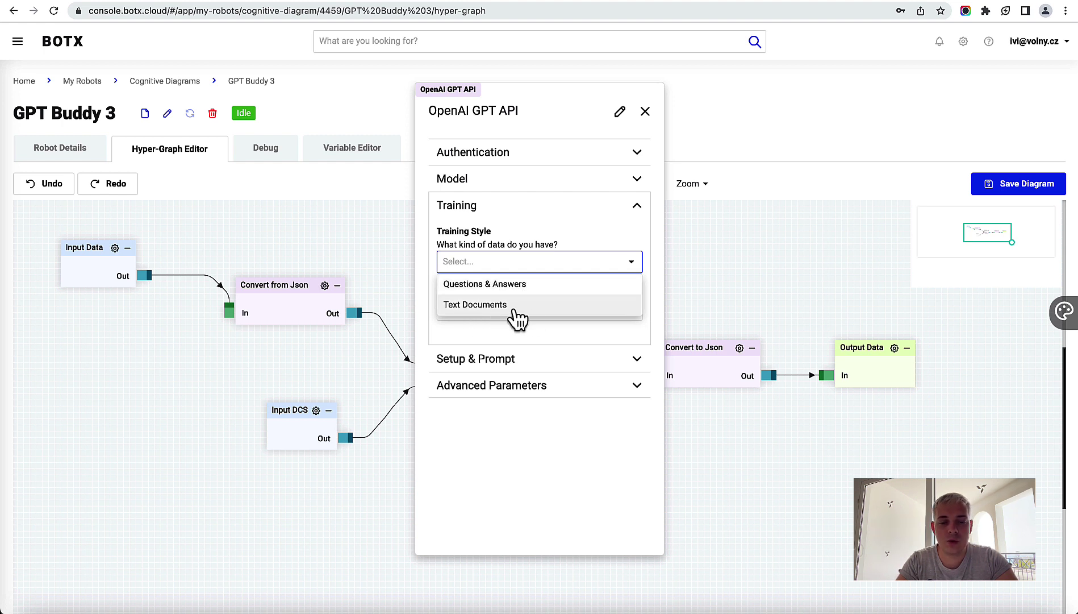
click(492, 284)
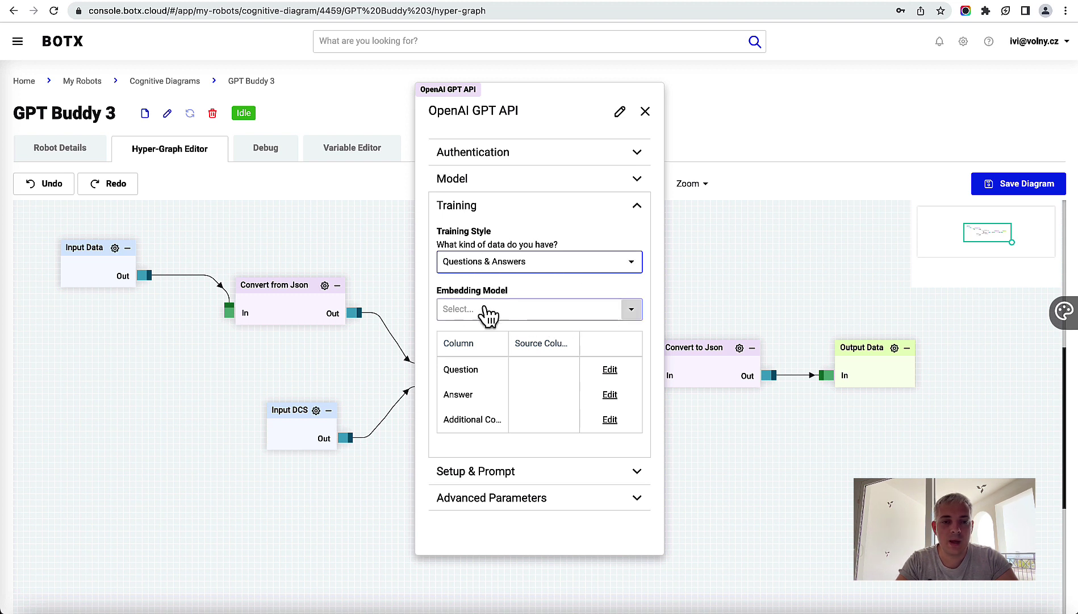
click(554, 310)
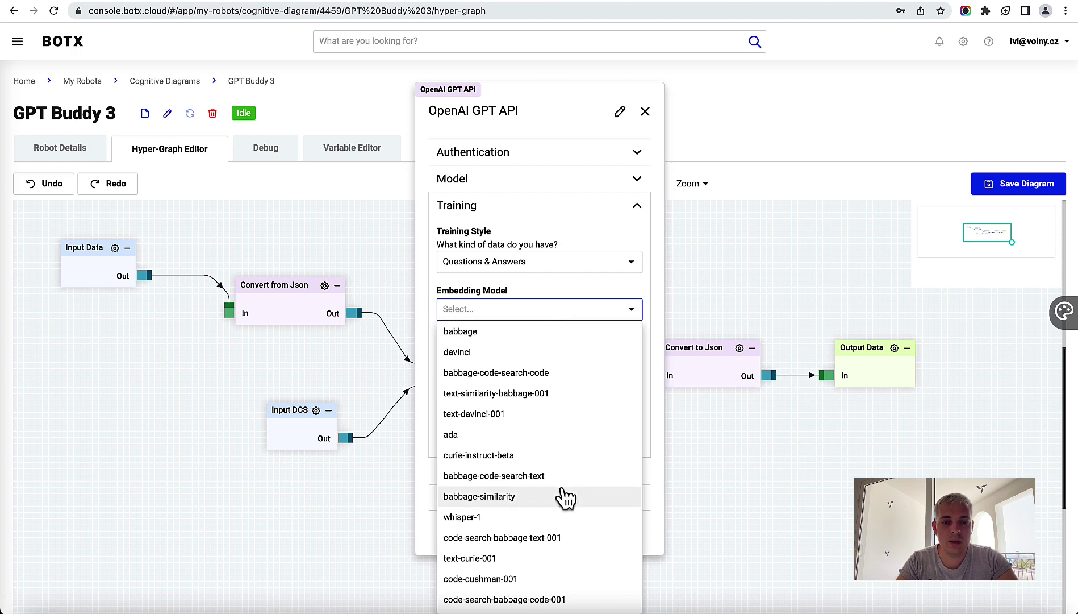
scroll(562, 492, down, 4)
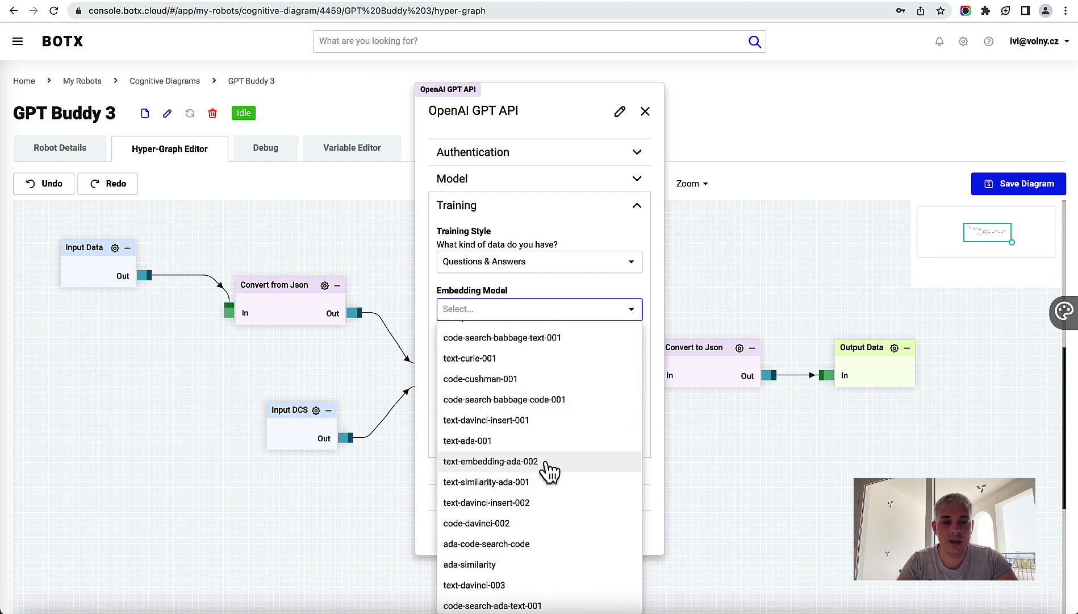
click(536, 467)
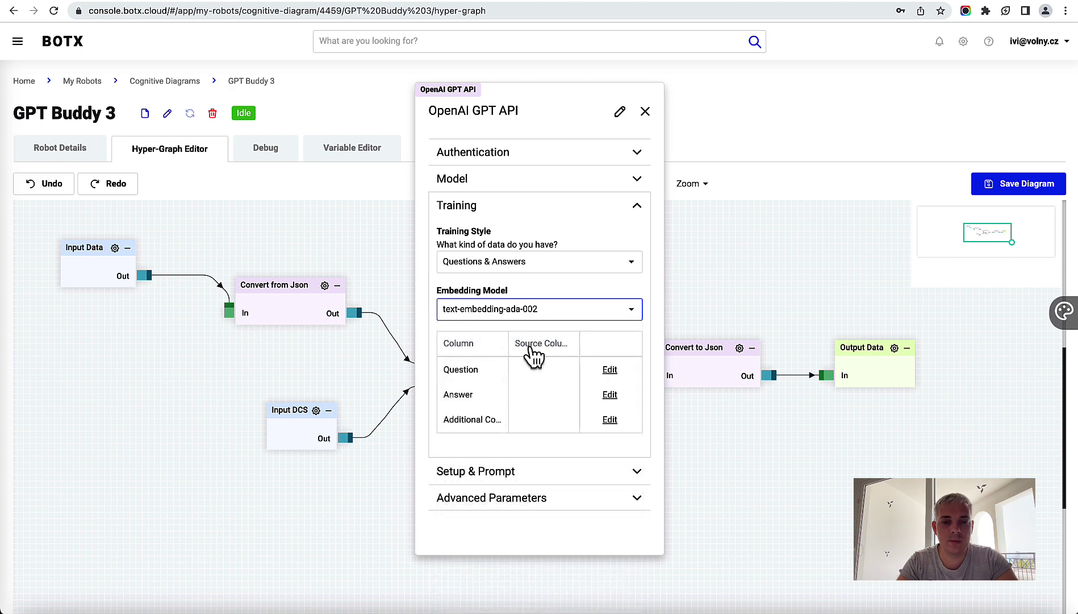
Step: Map the Question source column to question and Answer to answer
drag(660, 548, 848, 582)
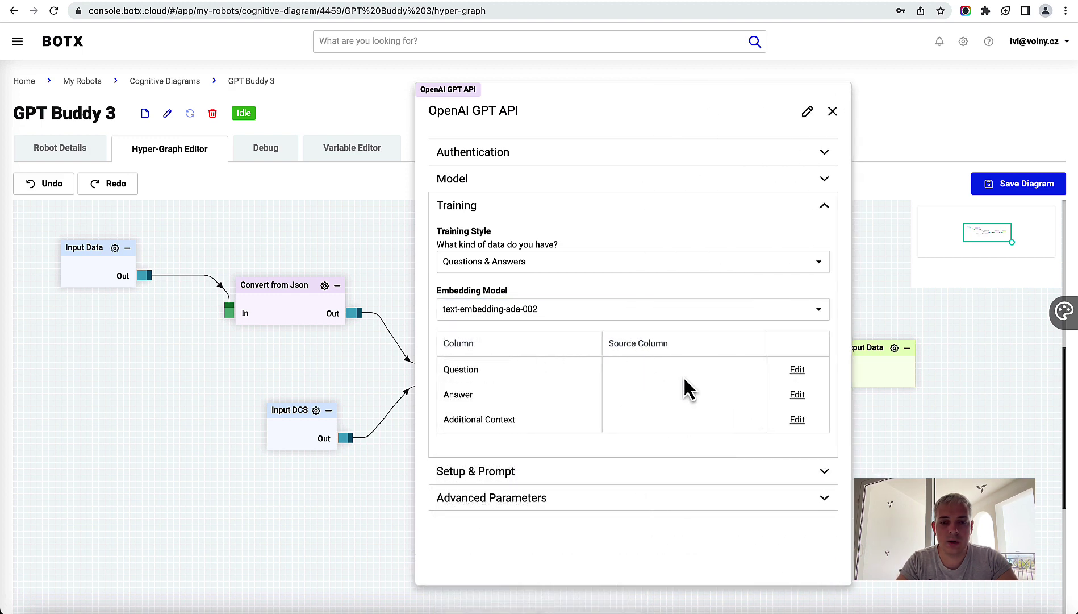
click(797, 370)
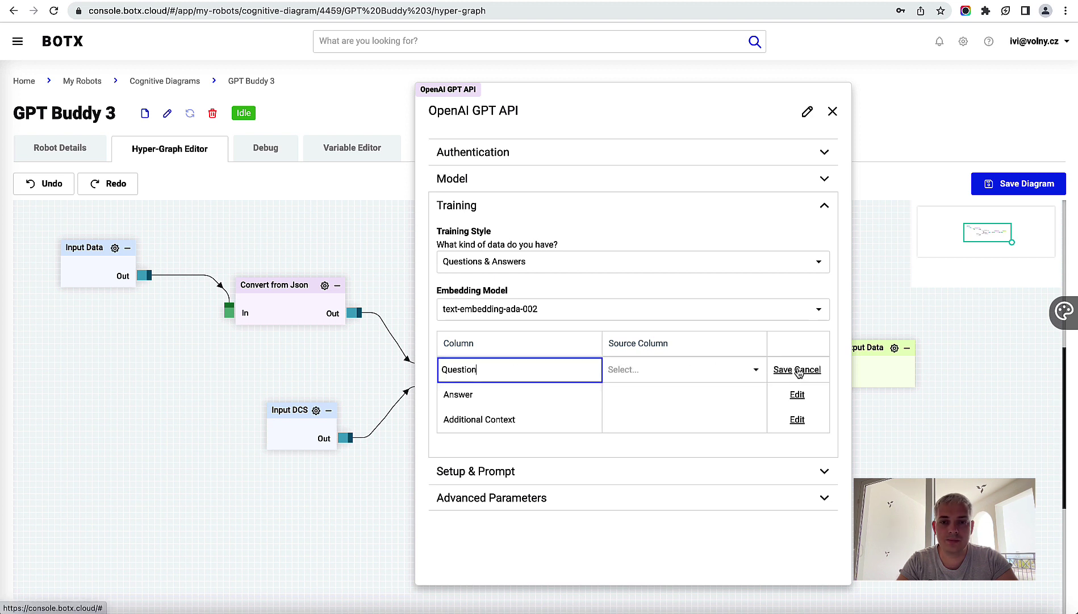
click(686, 375)
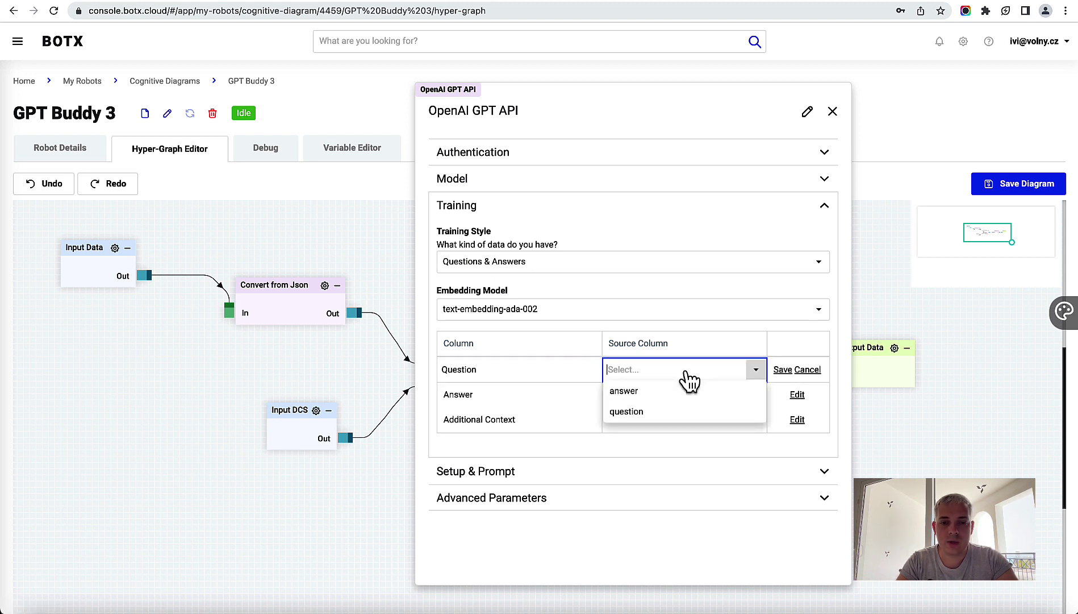
click(650, 413)
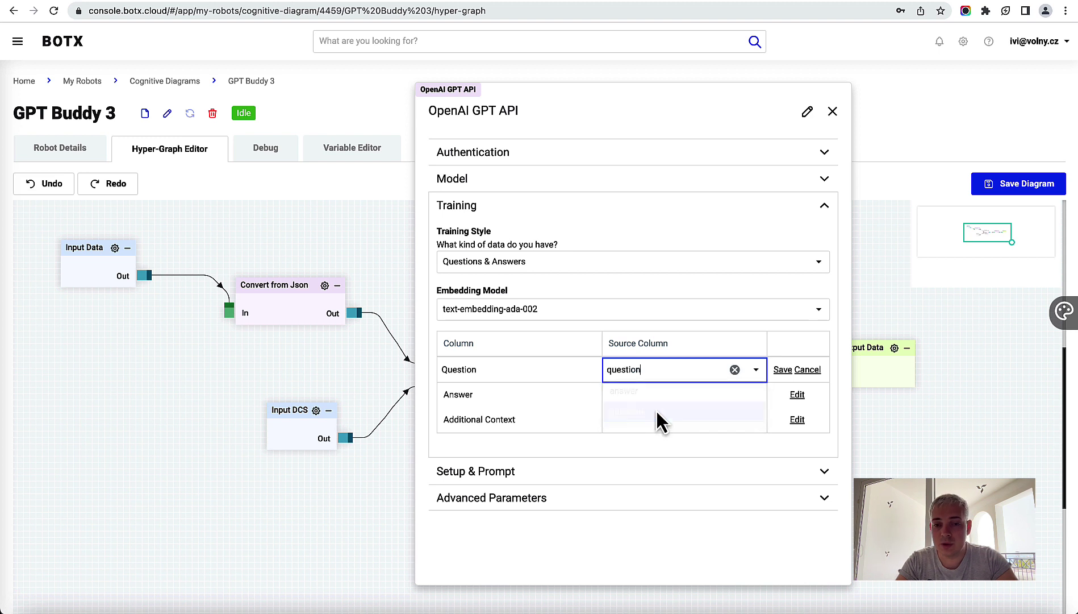
click(784, 370)
click(798, 395)
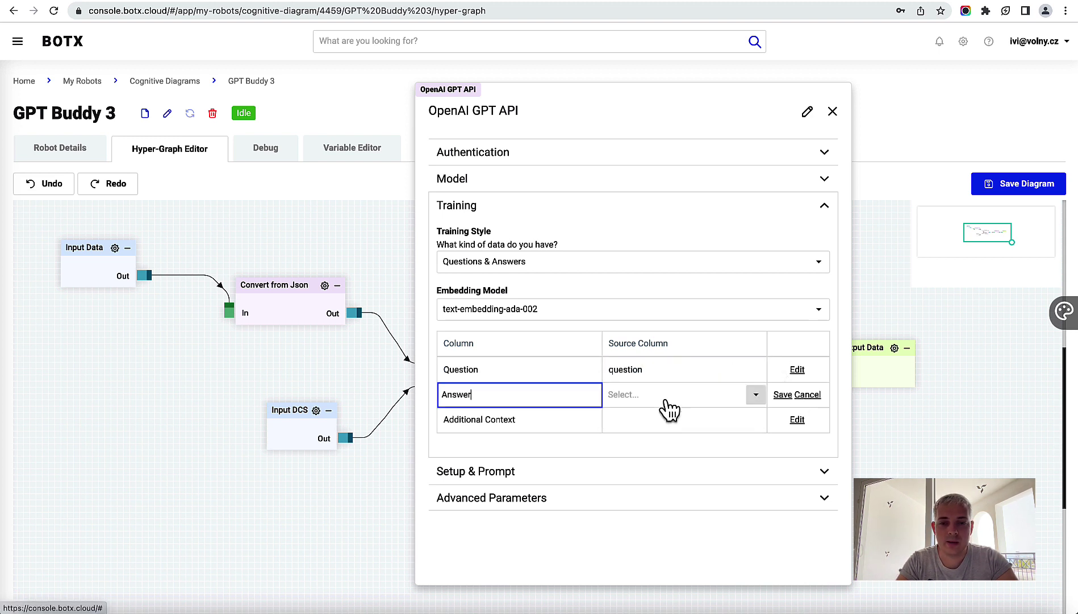
click(681, 401)
click(648, 419)
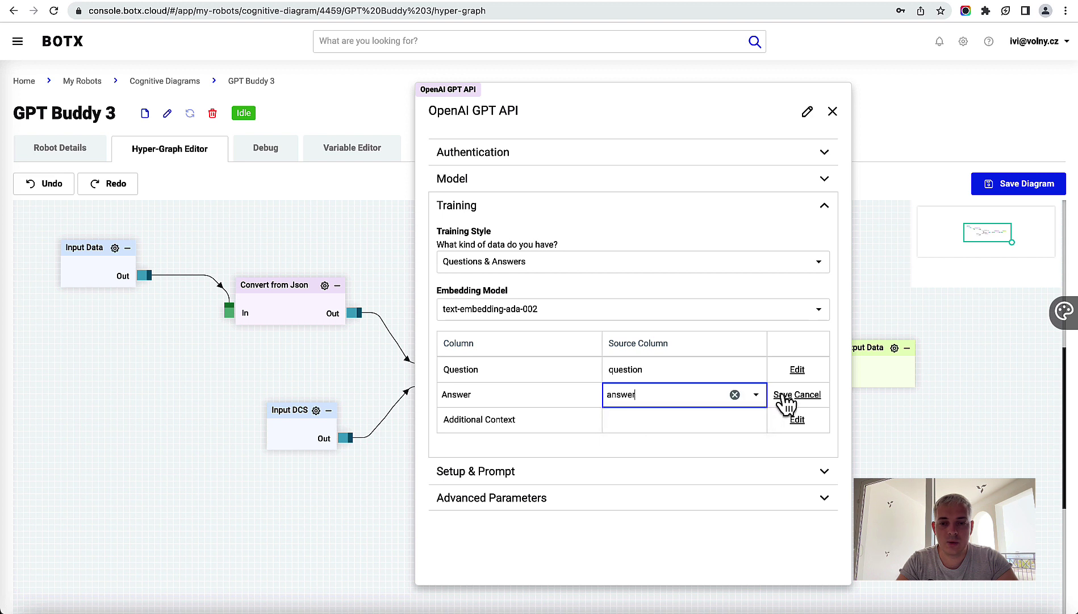
click(783, 394)
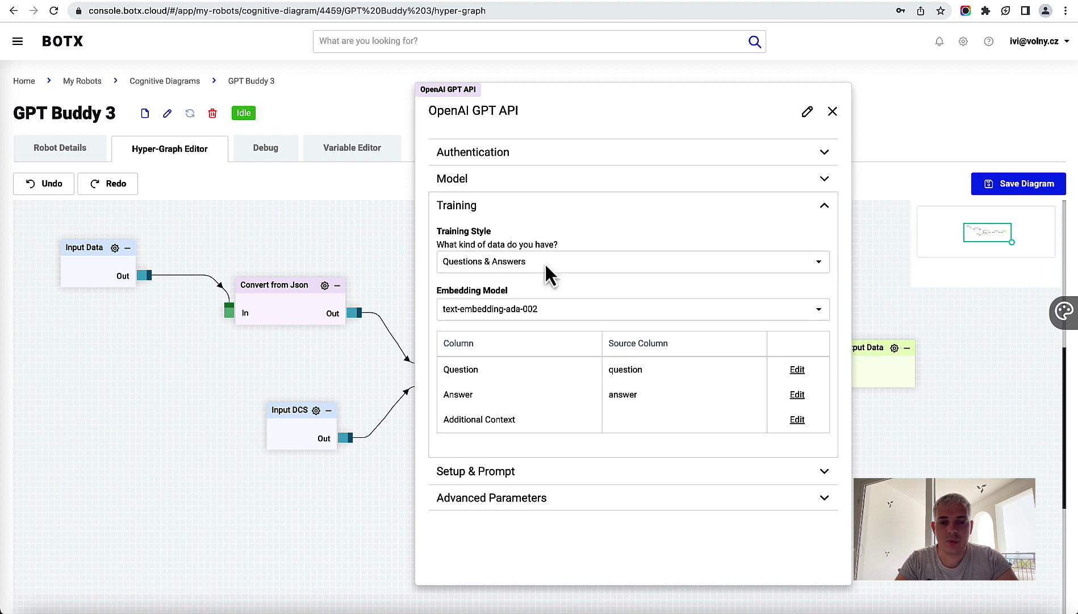
Step: Lower the GPT node's Advanced Parameters temperature from 0.5 to 0 and close the settings
click(505, 503)
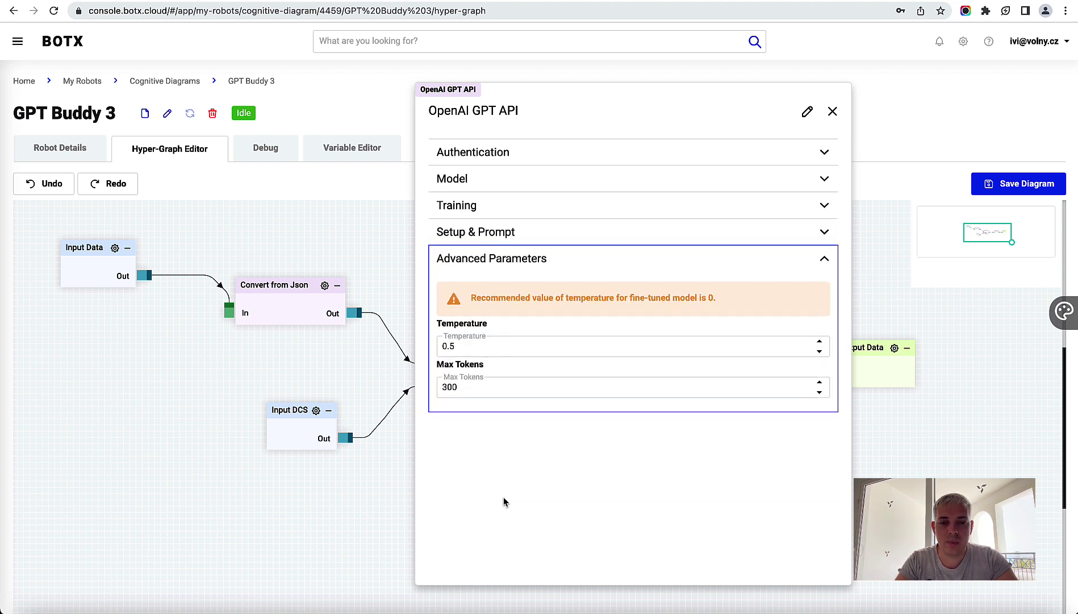
drag(664, 116, 851, 114)
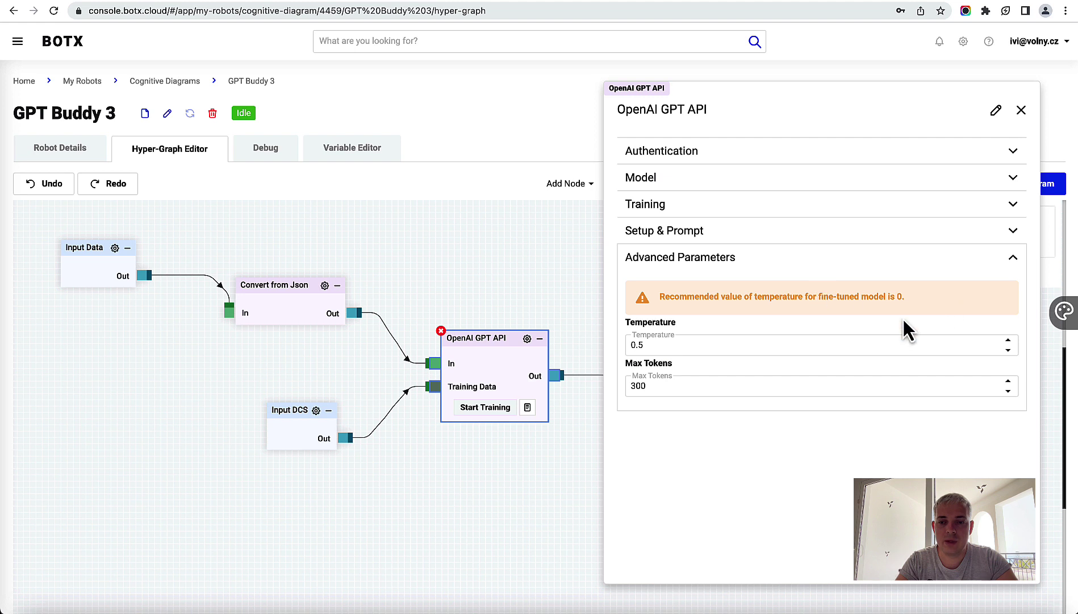
click(1008, 350)
click(1009, 350)
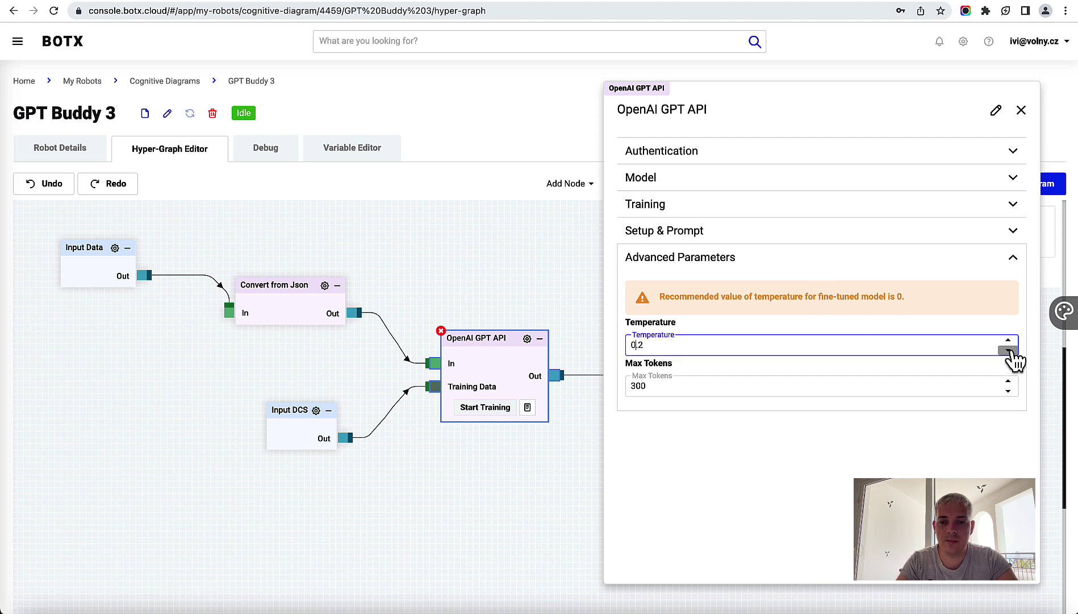
click(1009, 351)
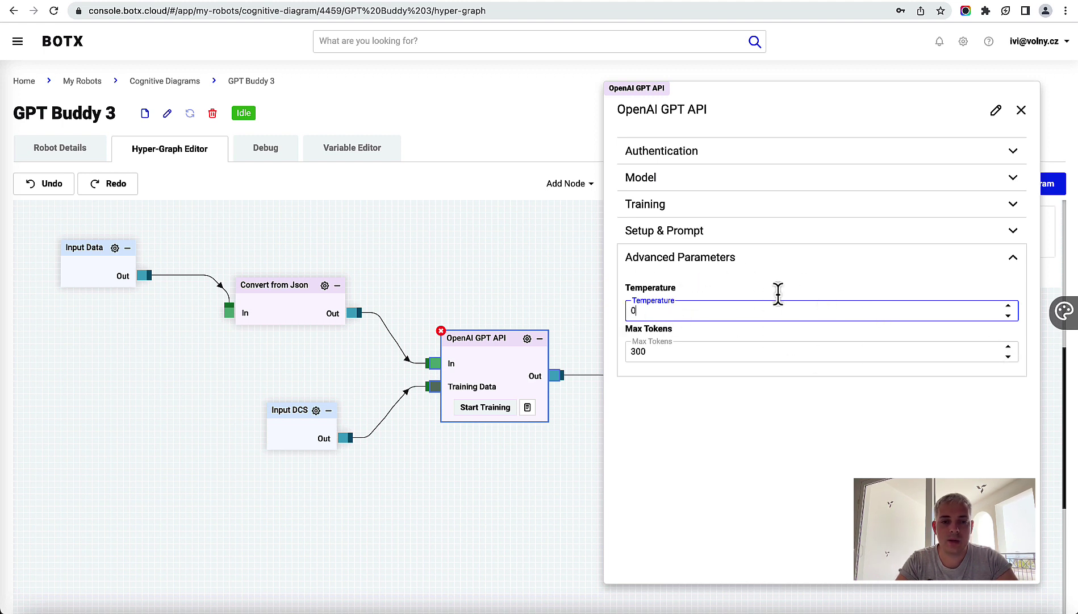
click(685, 347)
click(686, 410)
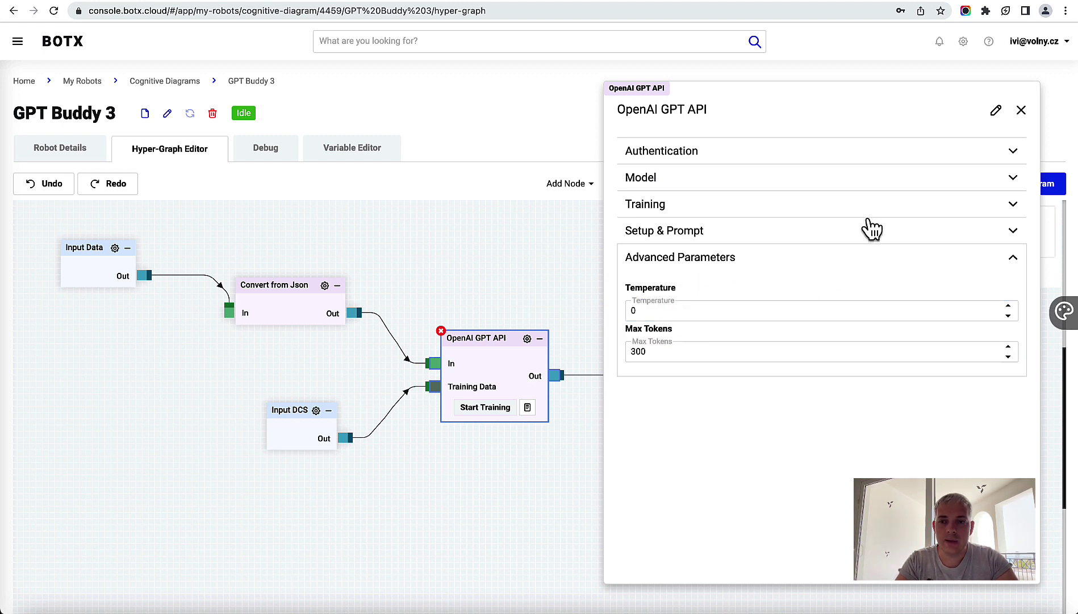
click(1023, 111)
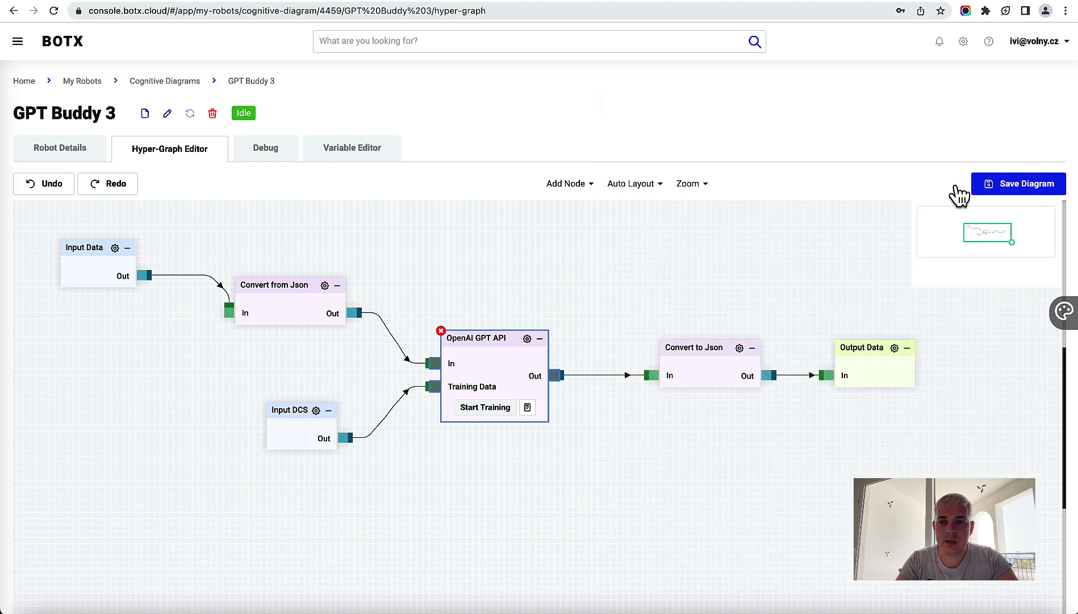
Step: Save the diagram, restart GPT Buddy 3 from Robot Details, and return to the Hyper-Graph Editor
click(1029, 192)
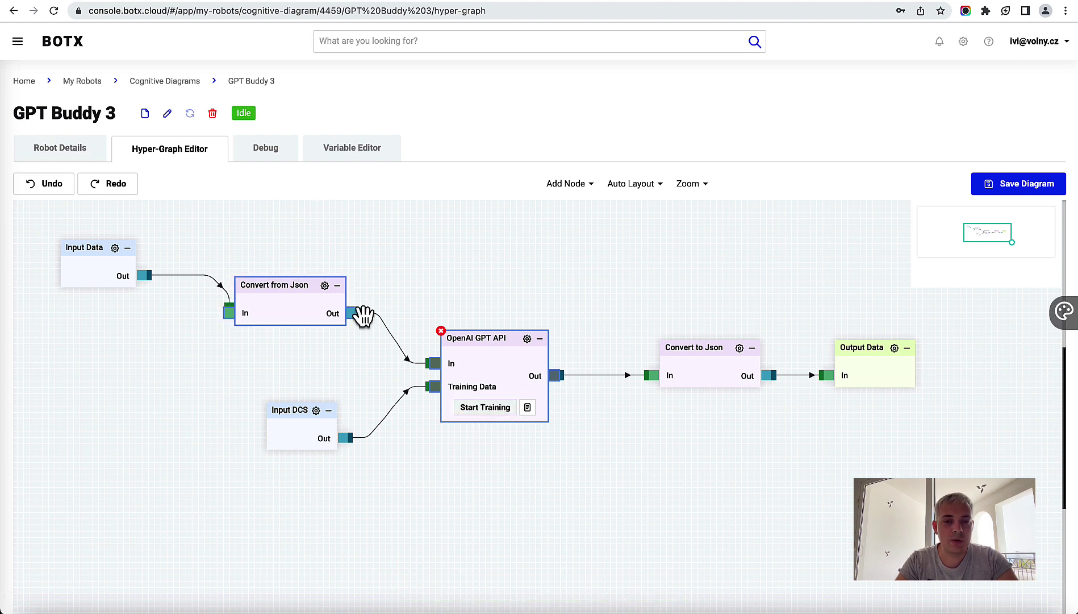
drag(447, 282, 489, 308)
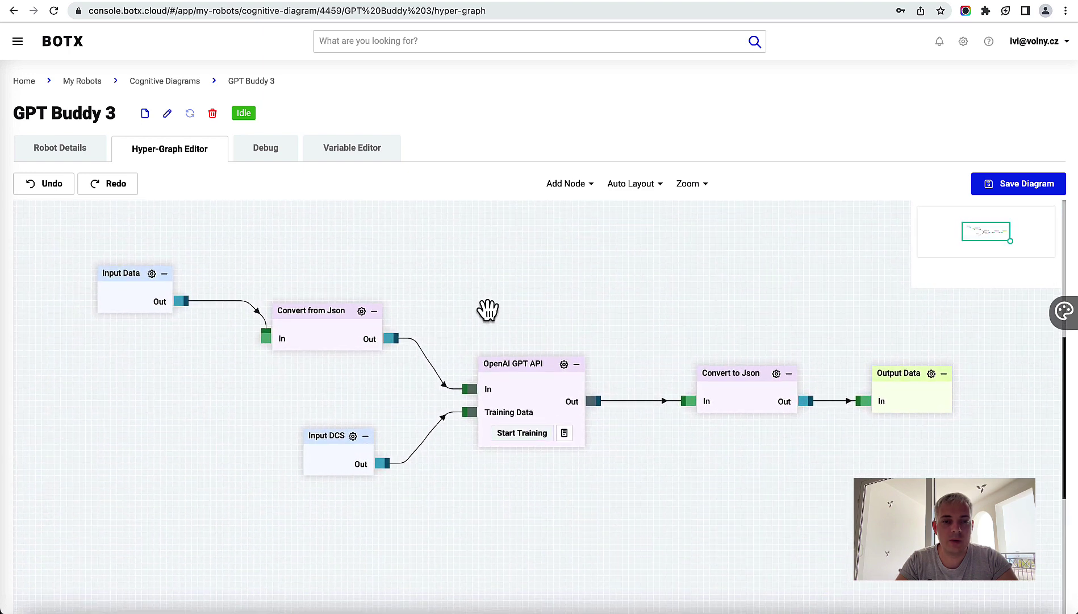
click(73, 161)
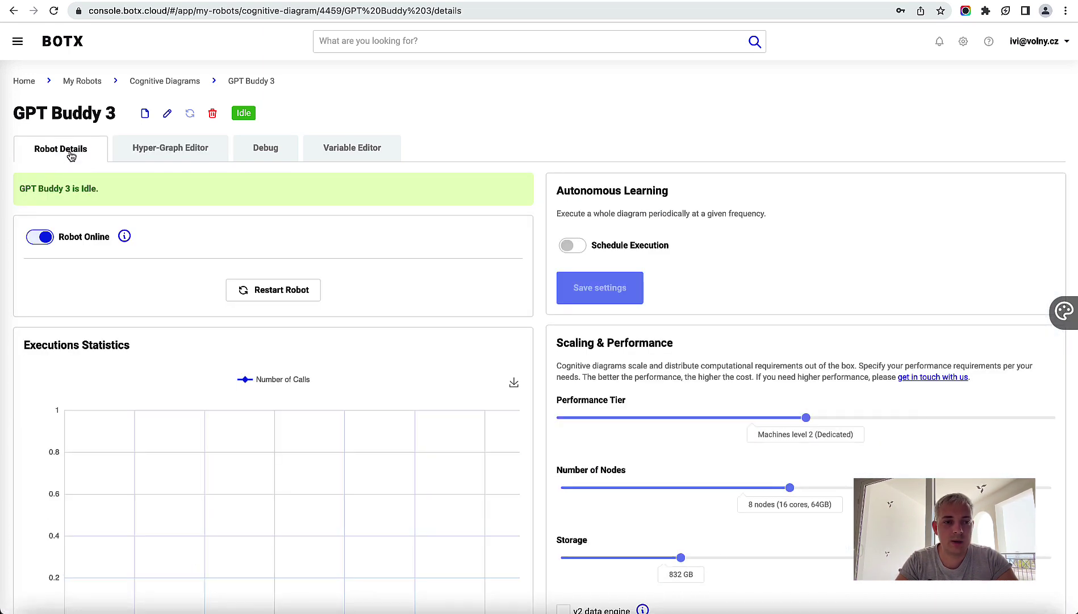
click(269, 292)
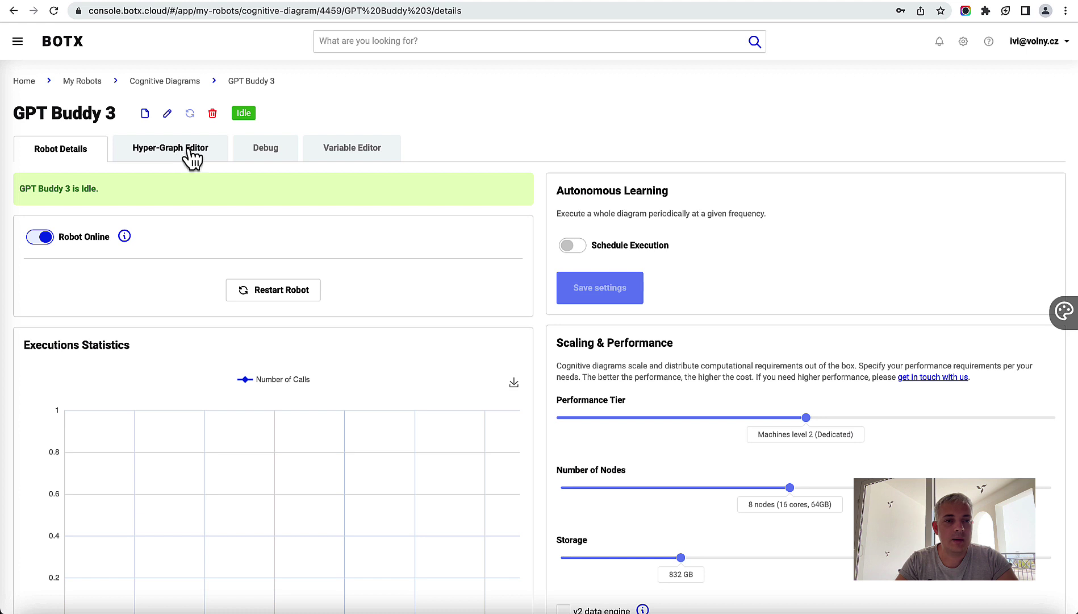
click(185, 151)
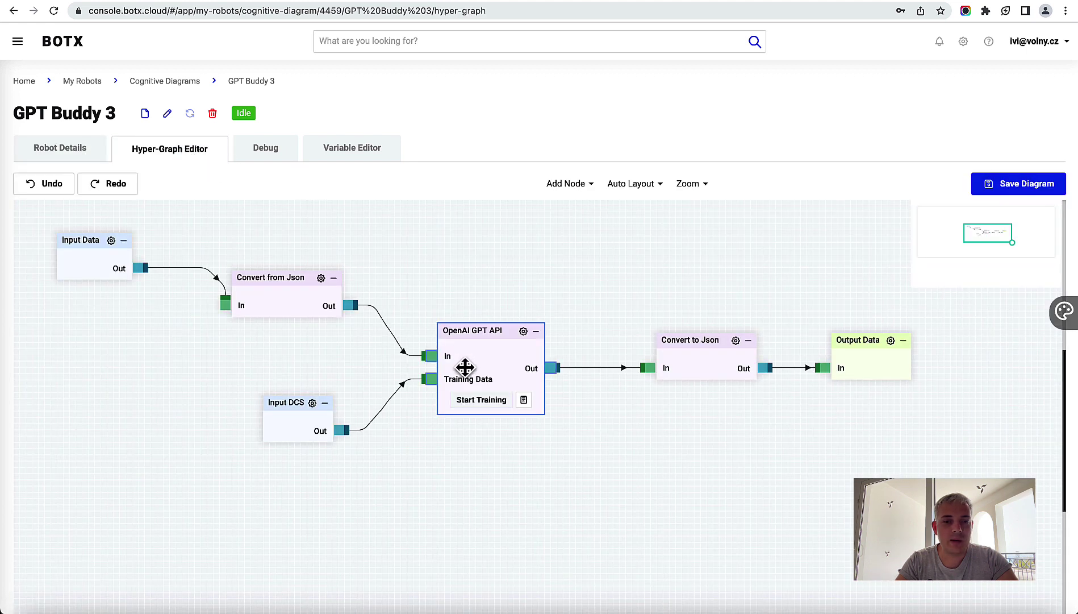
Step: Train the OpenAI GPT API node on its Q&A data and open its Training Log
click(478, 400)
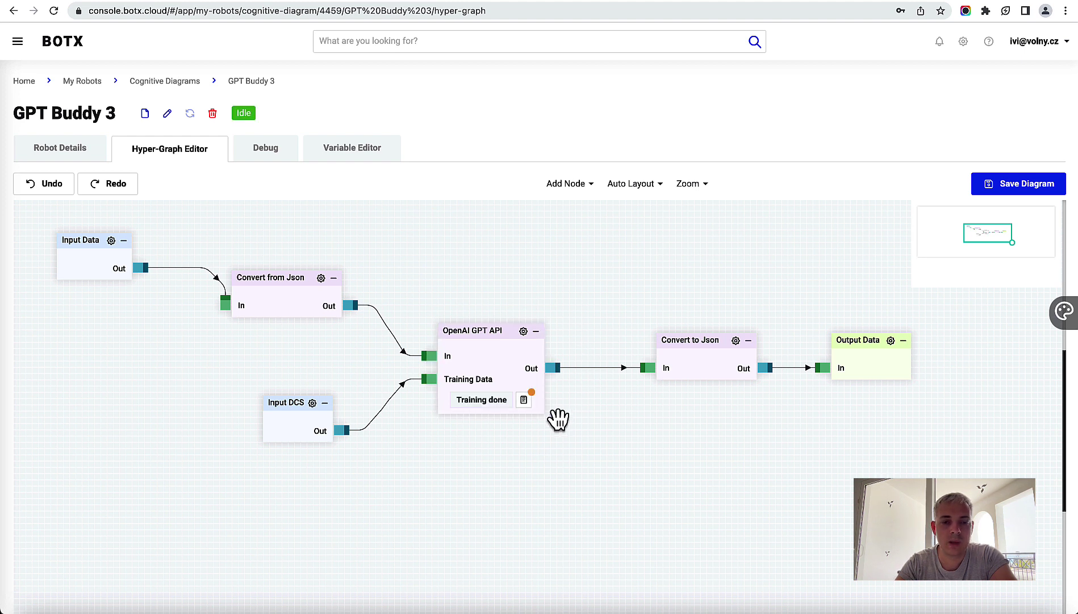
click(523, 408)
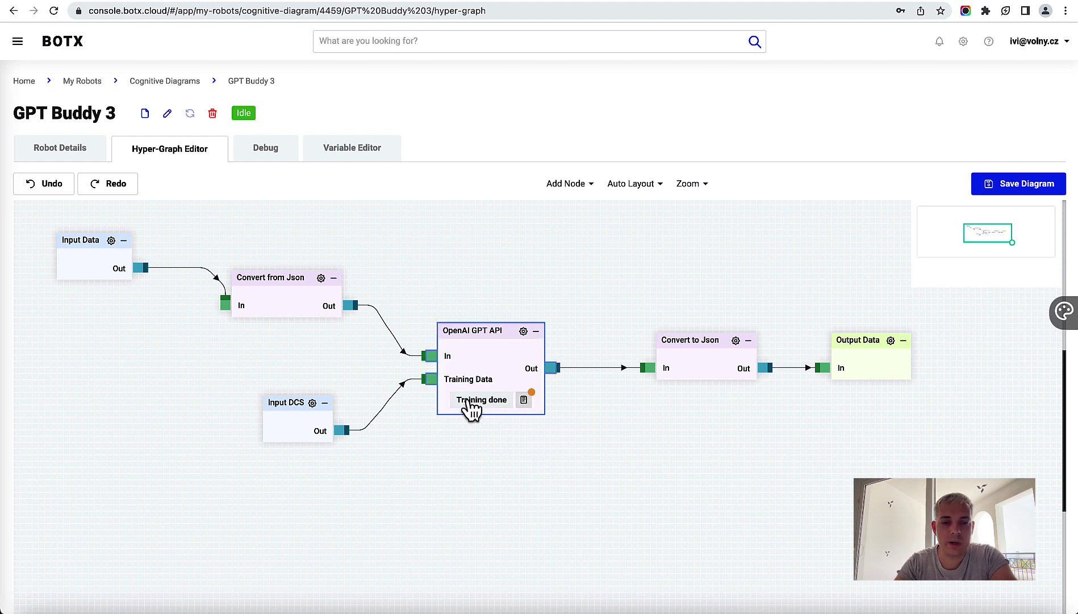
click(524, 401)
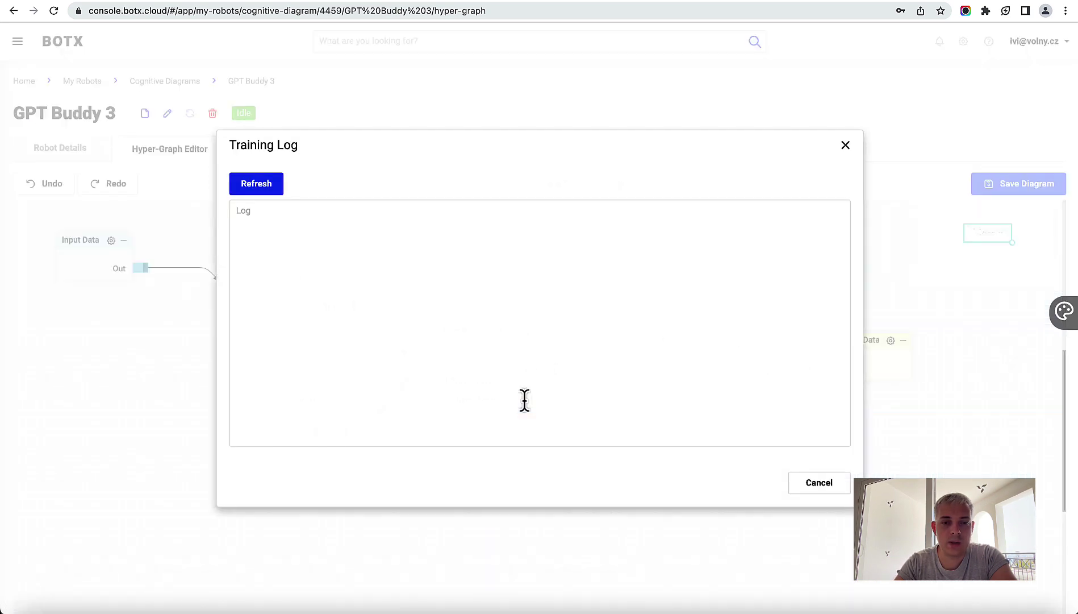
Step: Refresh the Training Log and confirm 20 records fetched, embeddings computed, then Done
click(268, 186)
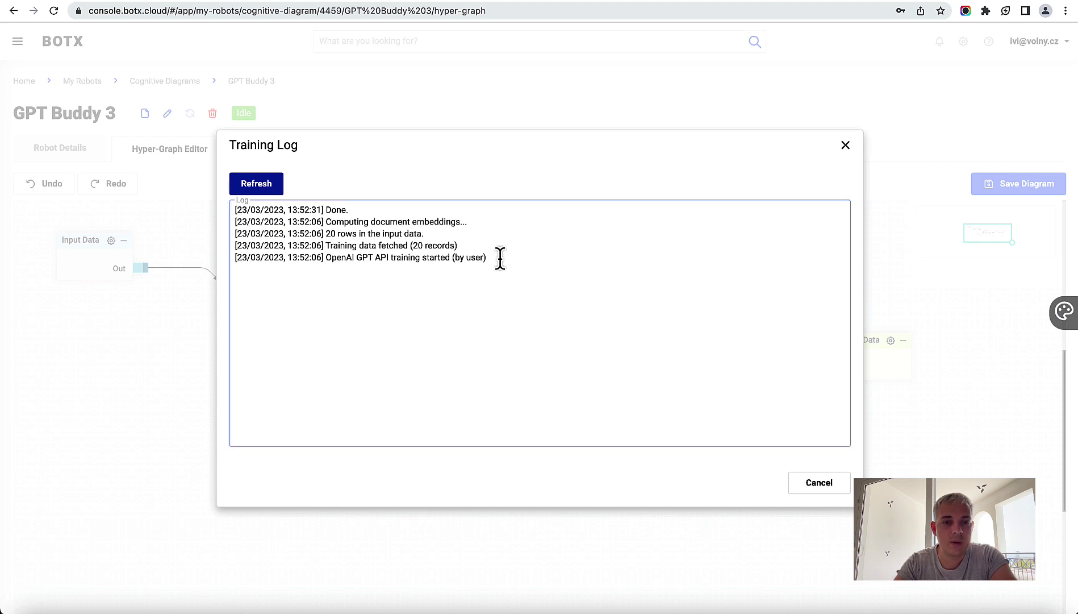
drag(326, 257, 337, 234)
click(974, 611)
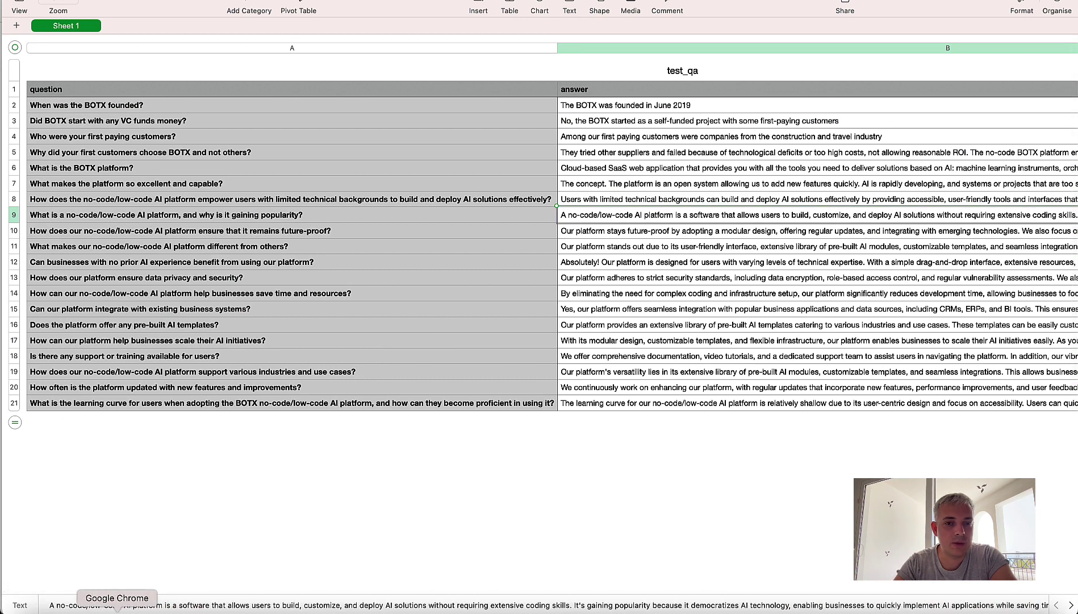
click(143, 610)
drag(467, 222, 252, 199)
Step: Close the Training Log and nudge the canvas to show the six-node diagram
click(512, 282)
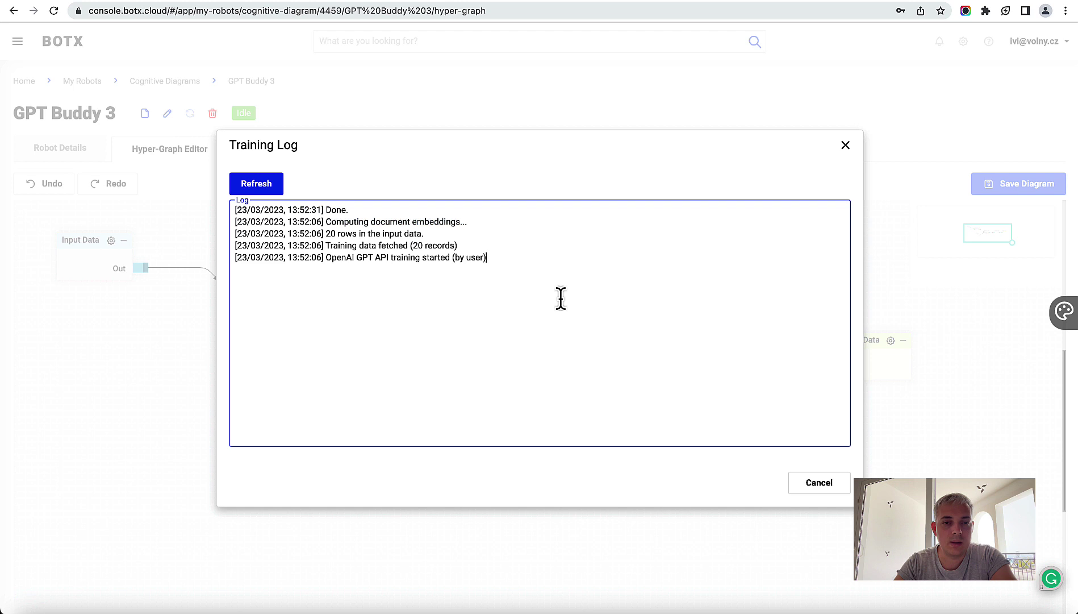
click(829, 488)
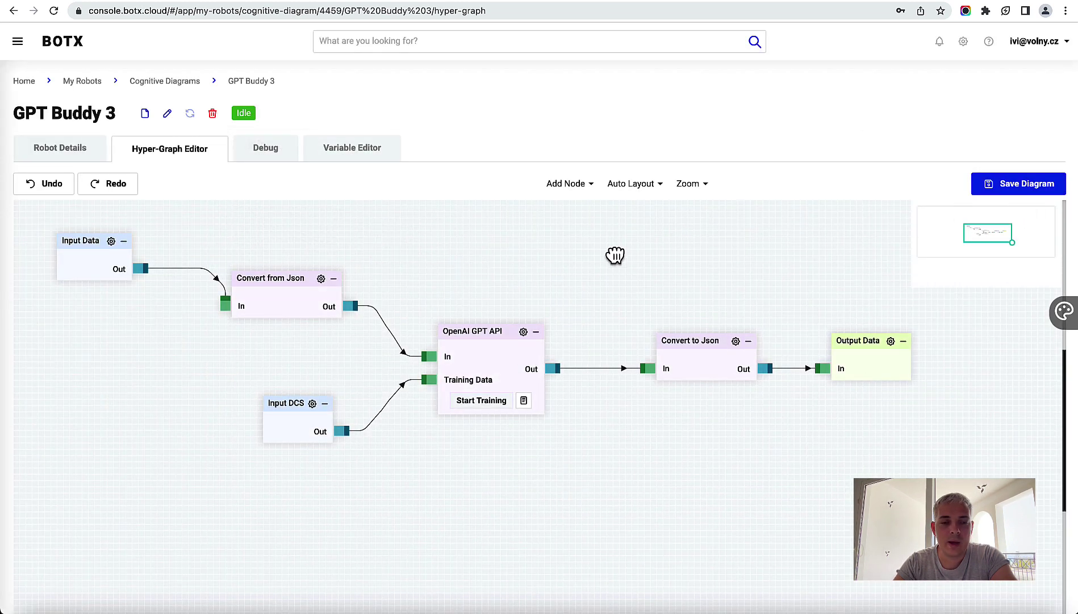
drag(617, 255, 621, 269)
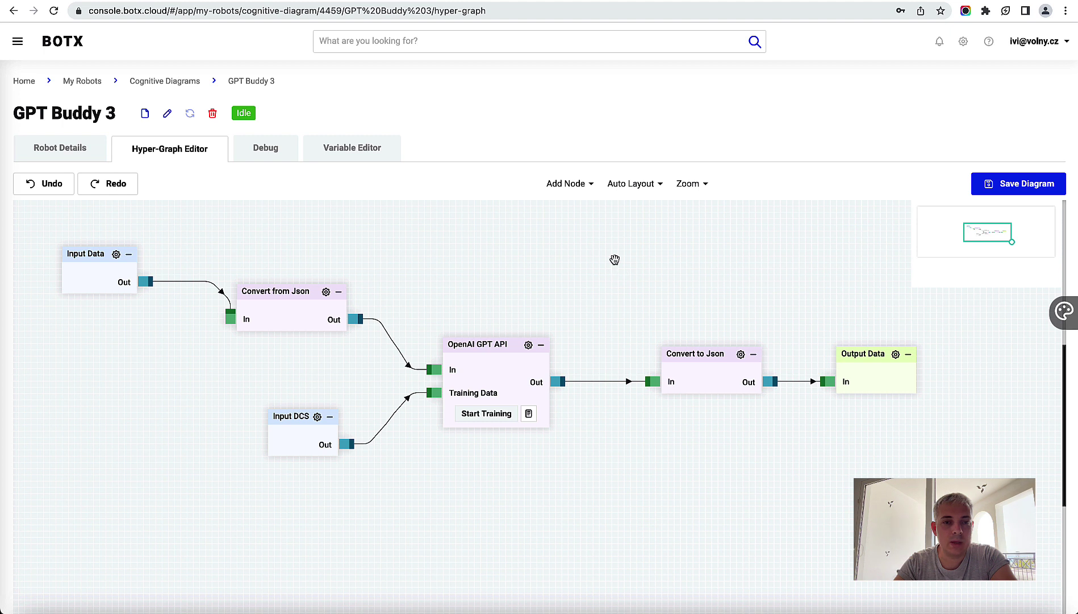
Step: In Debug, send a JSON request asking when the BOTX CLOUD platform was founded
click(273, 154)
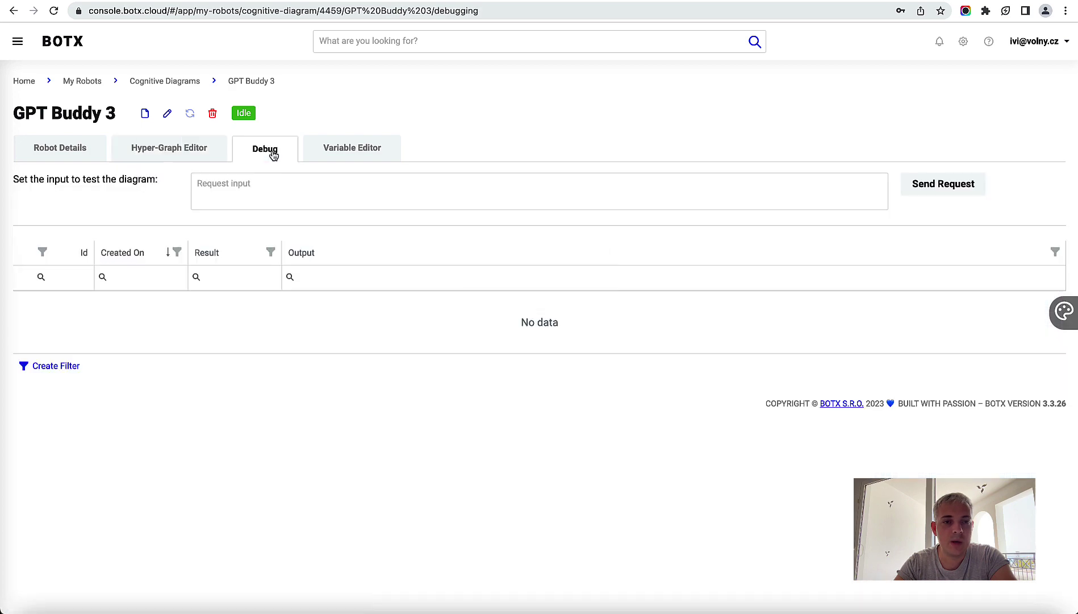
click(250, 188)
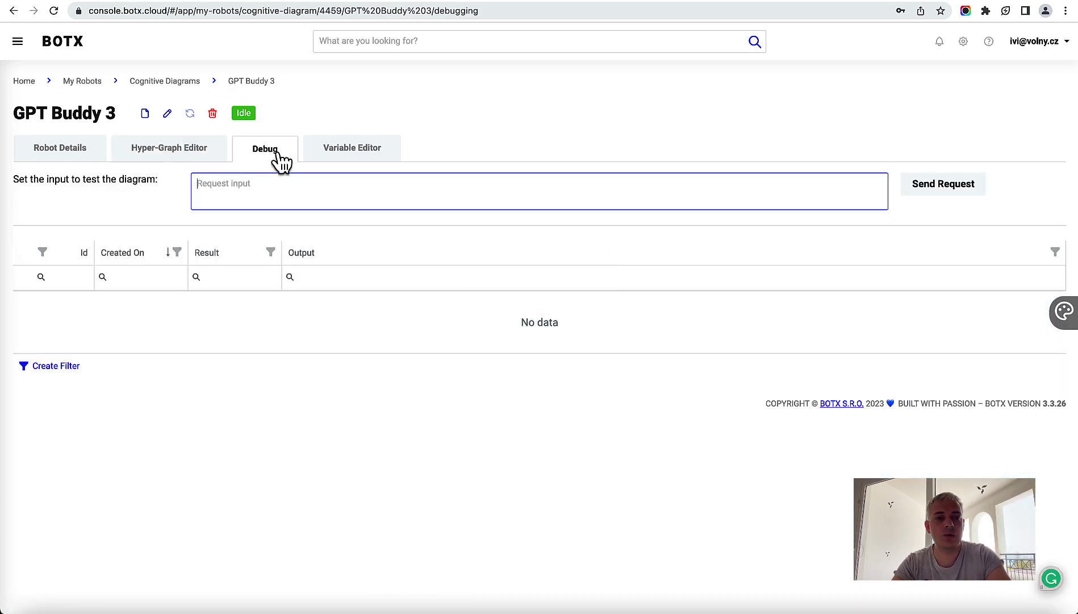
text([)
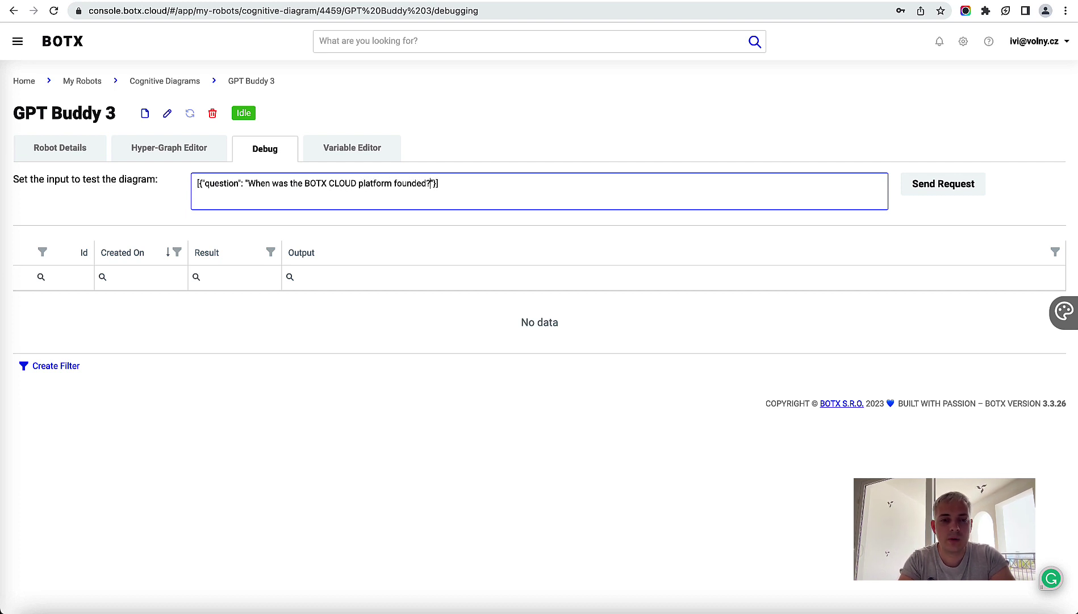
click(940, 194)
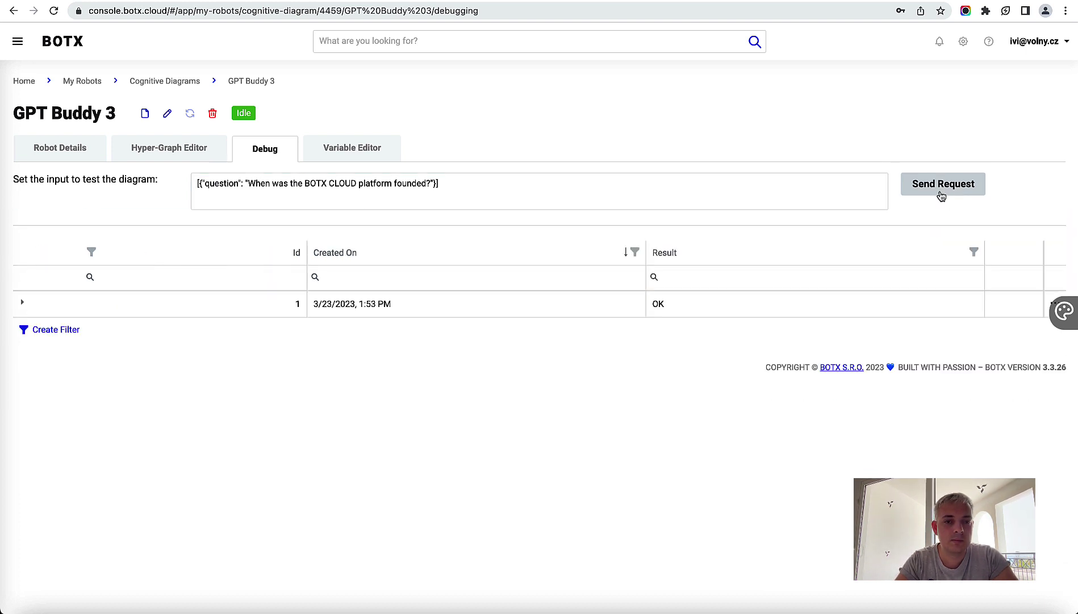
Step: Expand result row 1 and review the answer citing a June 2019 founding
click(23, 305)
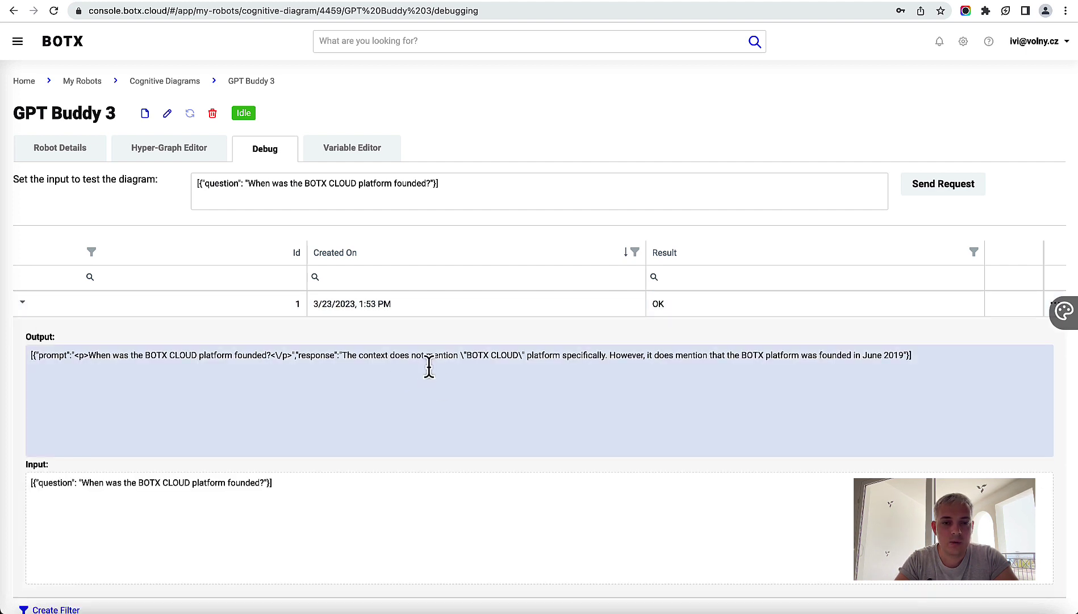
drag(352, 356, 901, 352)
click(738, 356)
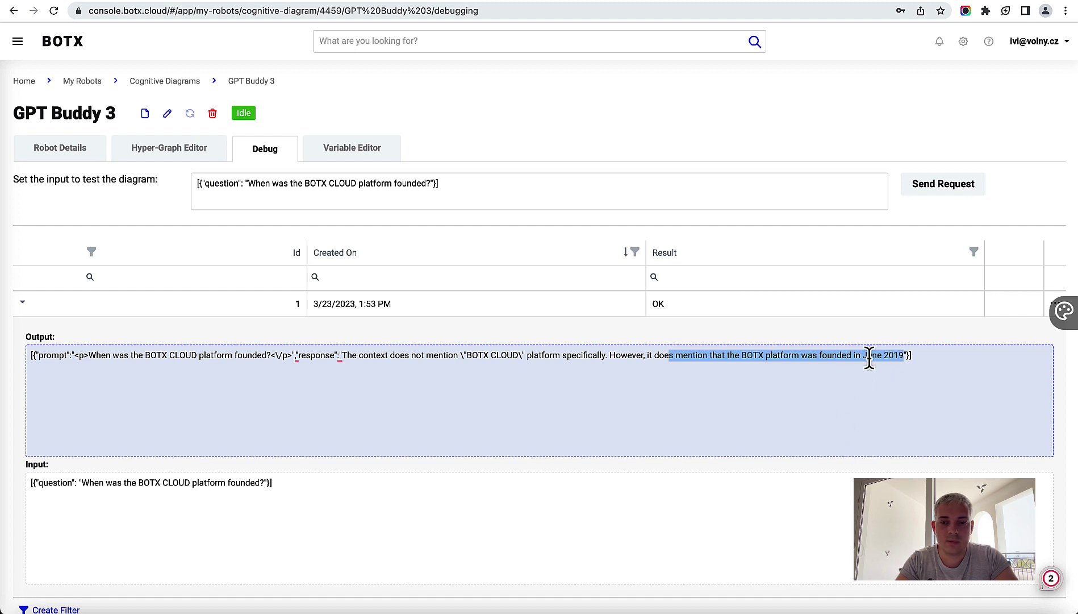
click(892, 353)
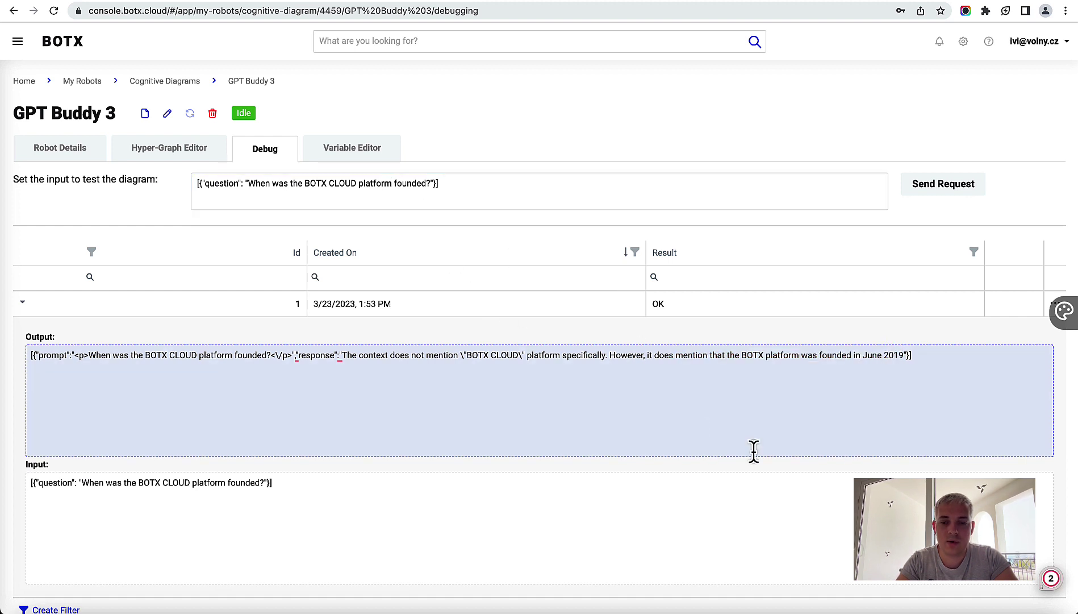
click(996, 613)
click(974, 613)
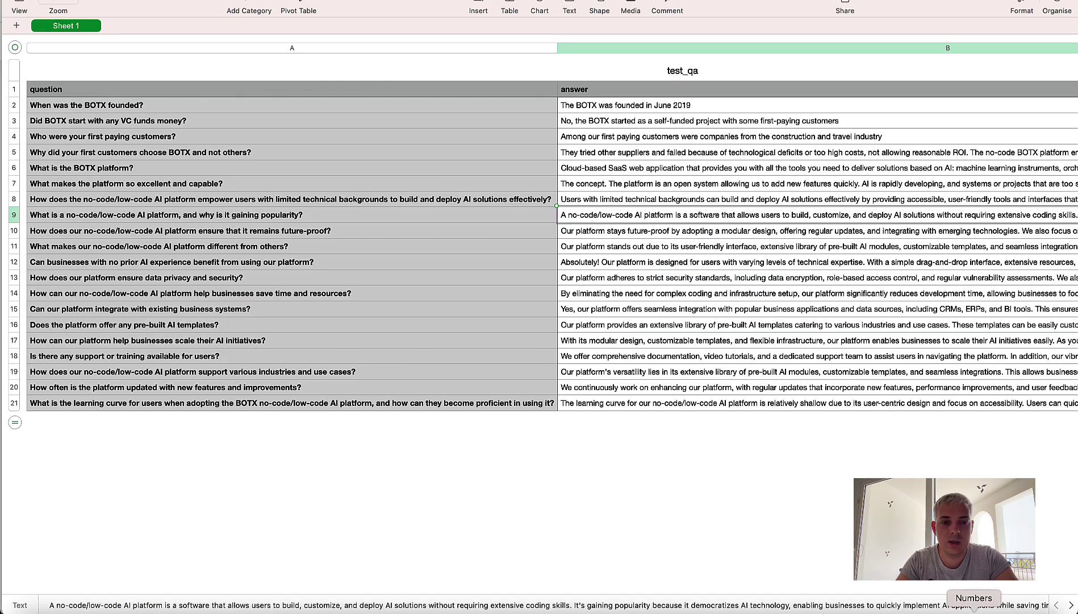
Step: Check test_qa cell B2 reads 'The BOTX was founded in June 2019', then return to Chrome
click(606, 105)
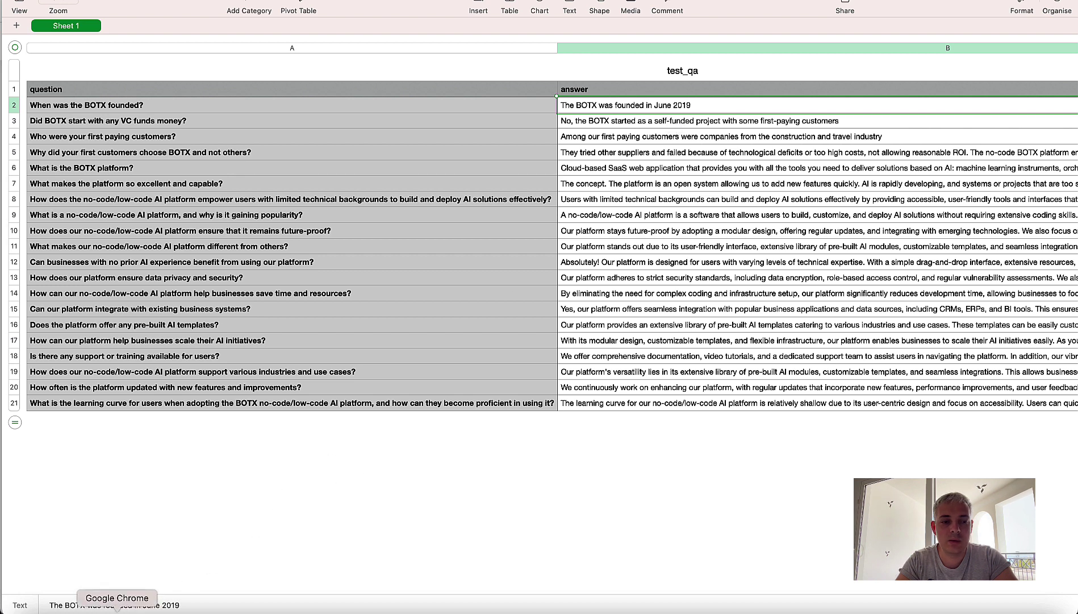
click(132, 609)
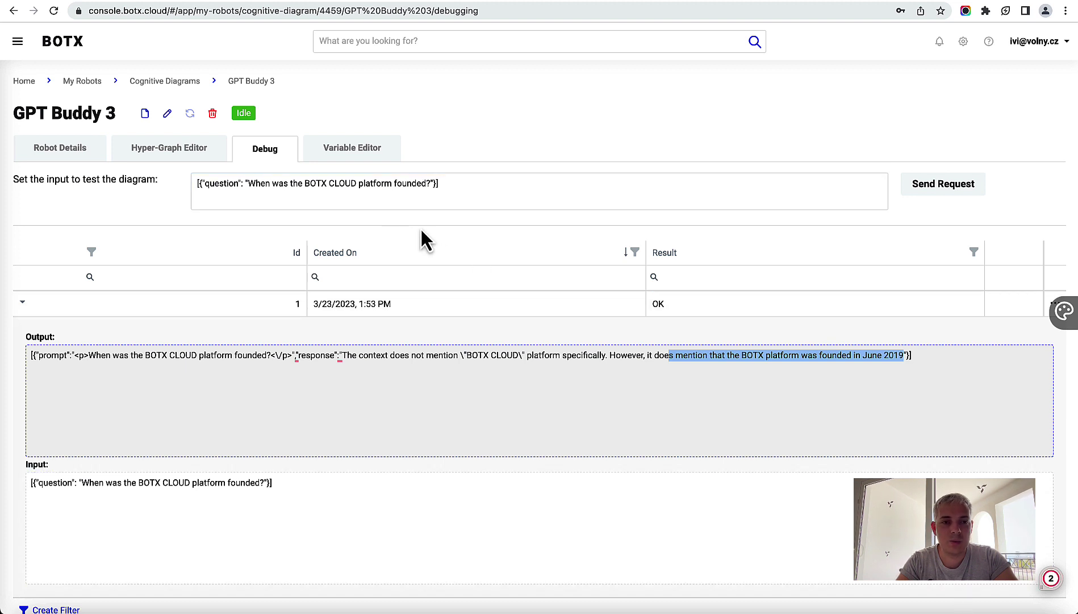
Step: Back in the Hyper-Graph Editor, open the GPT node's settings at Setup & Prompt
click(184, 155)
click(184, 155)
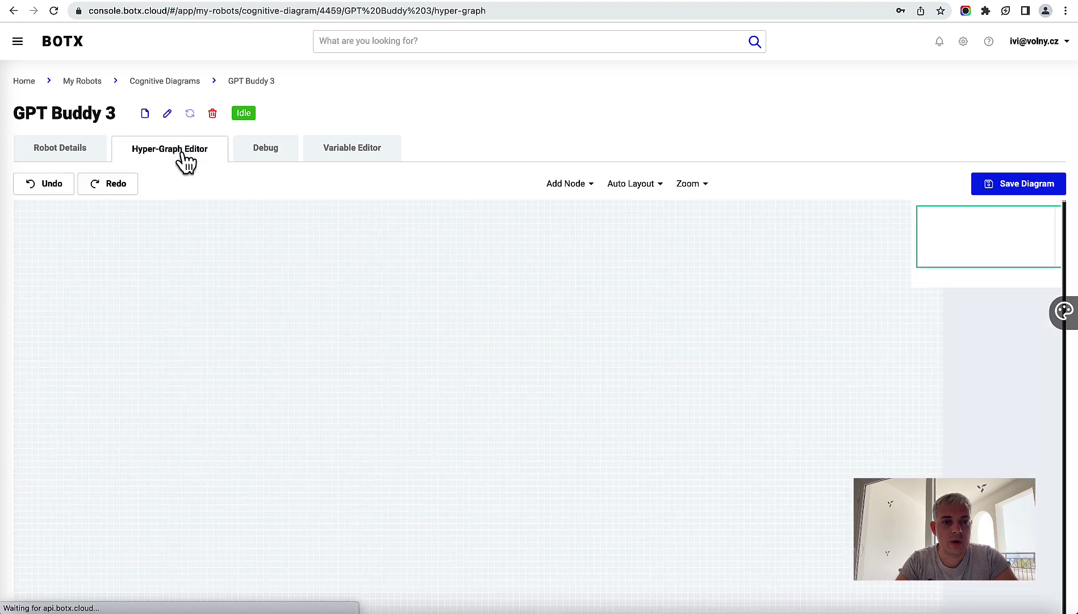
click(487, 343)
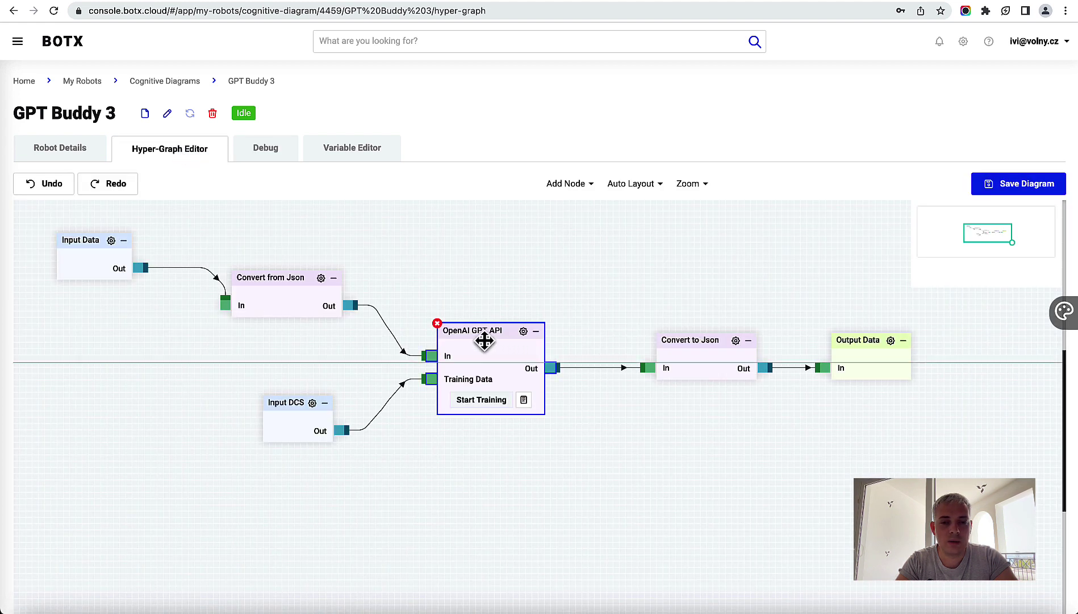
click(524, 332)
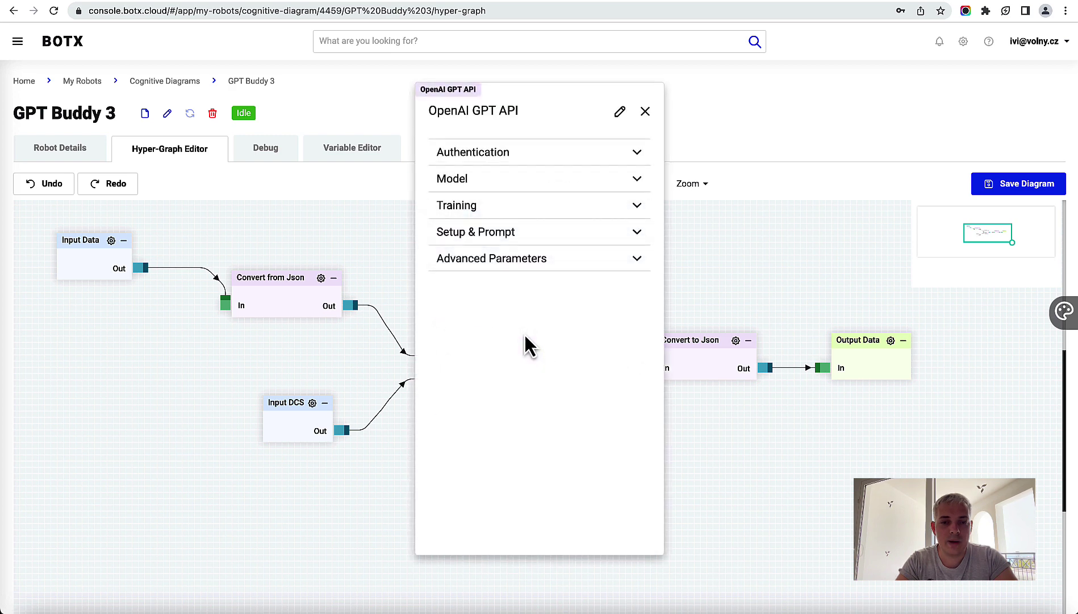
click(494, 234)
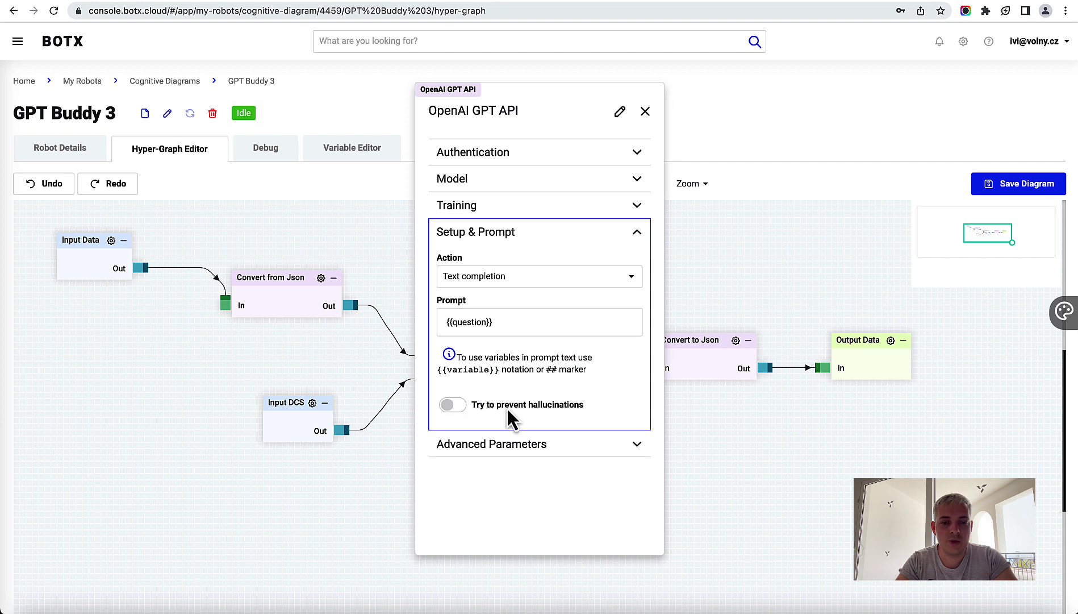
Step: Turn on Try to prevent hallucinations with fallback answer 'Sorry, I don't know'
click(459, 404)
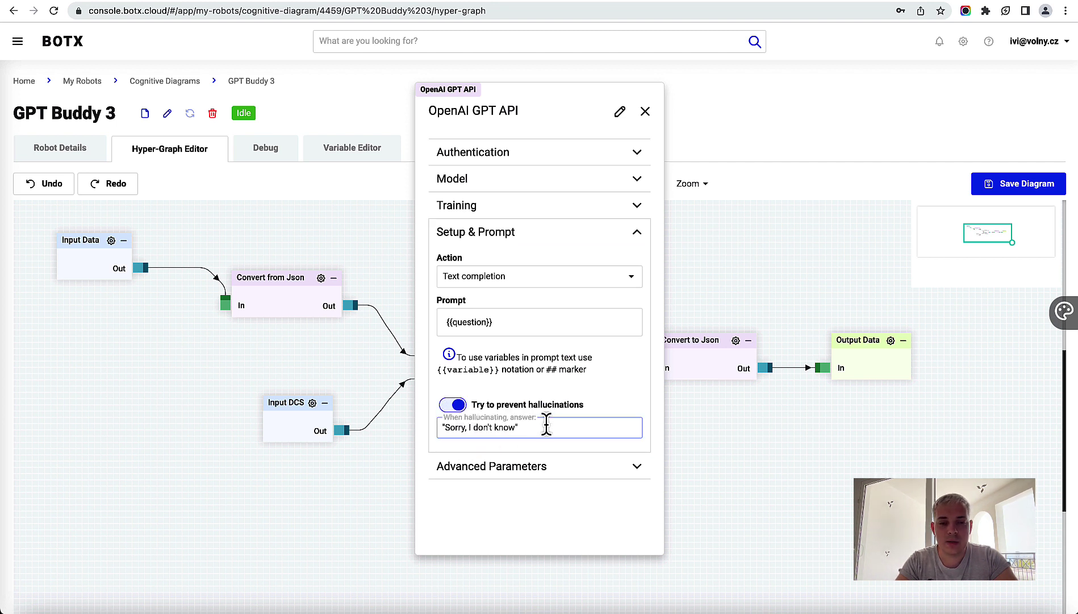
click(544, 426)
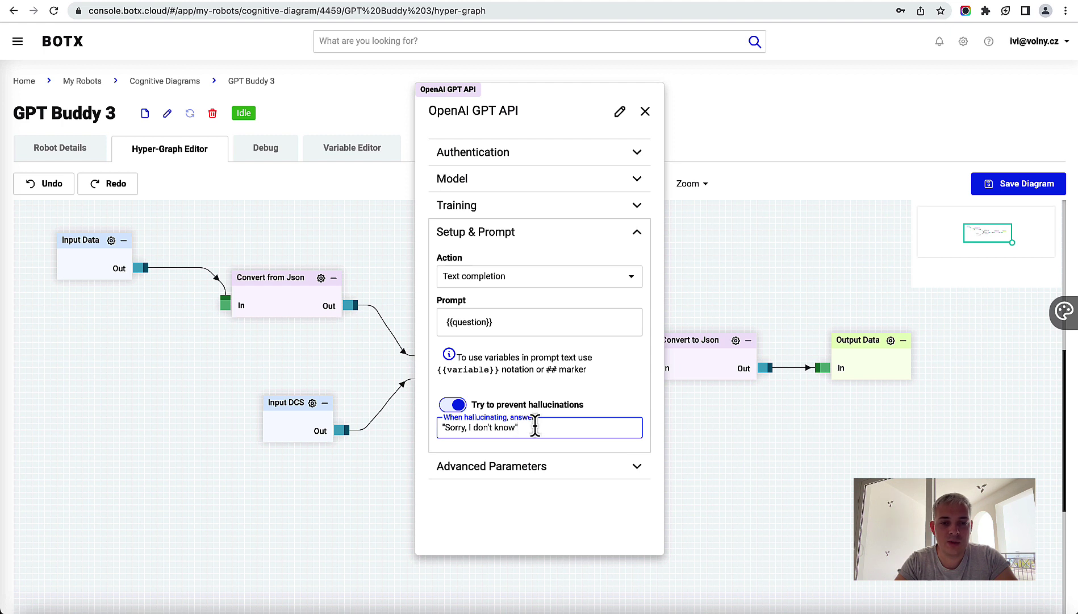
drag(535, 426, 424, 425)
key(Right)
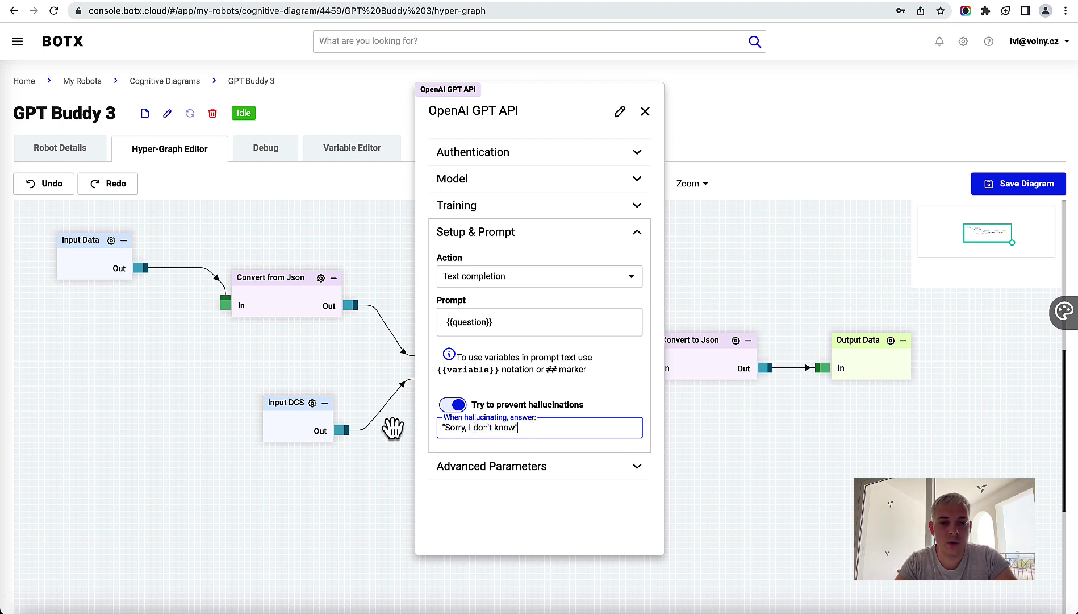
click(492, 405)
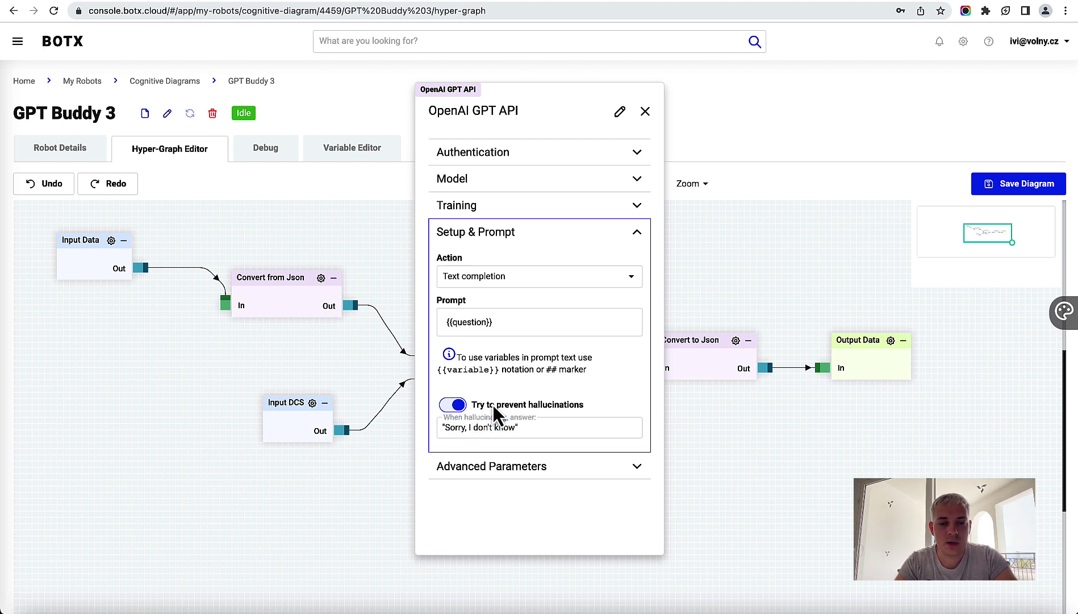
click(691, 183)
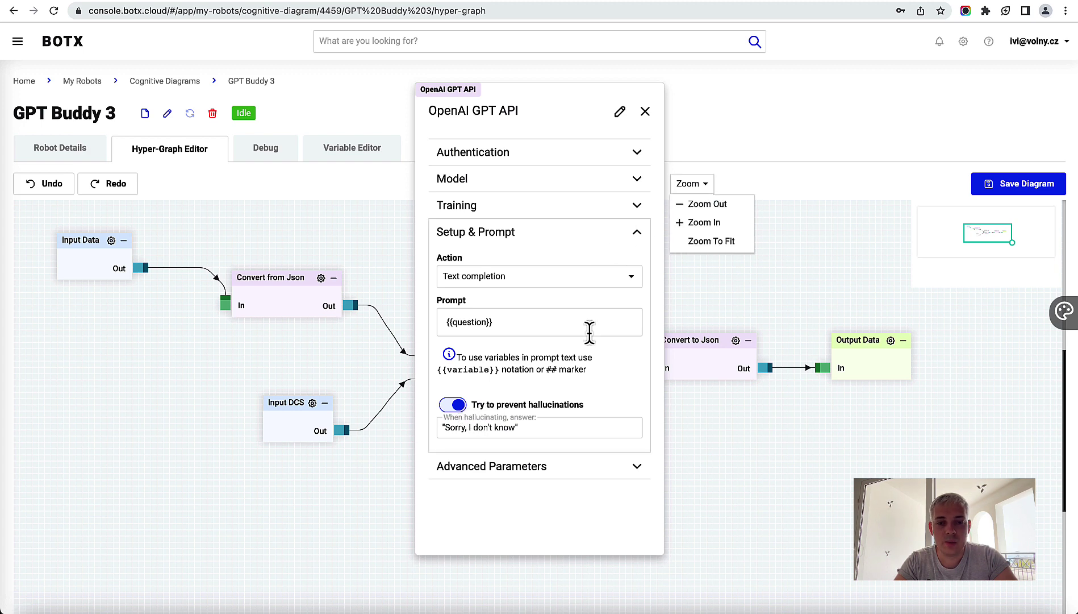
click(543, 506)
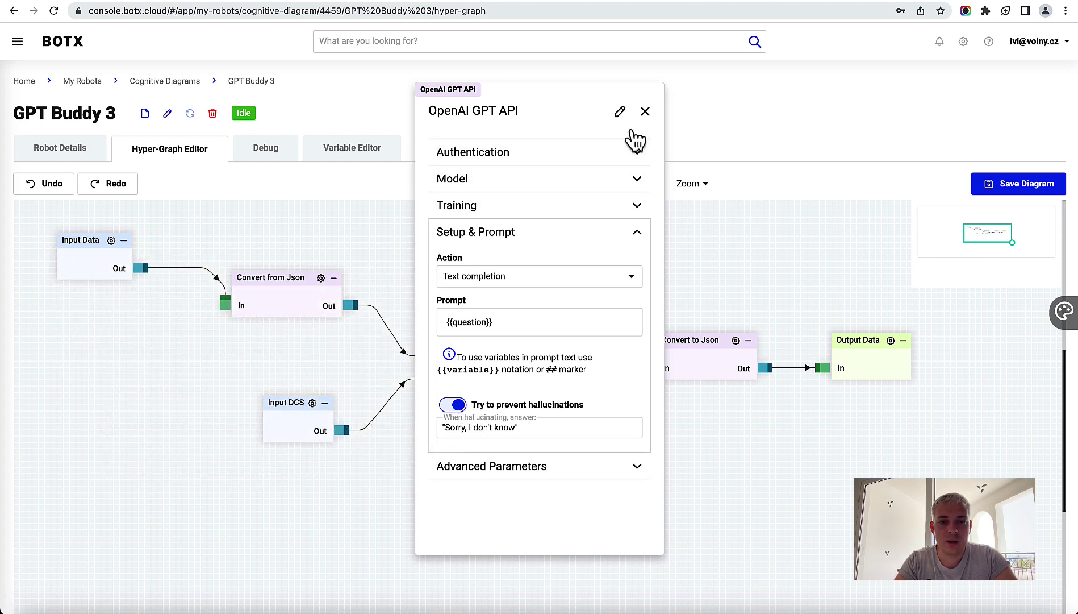
Step: Save the diagram, restart GPT Buddy 3 until Idle, and open its Debug page
click(646, 111)
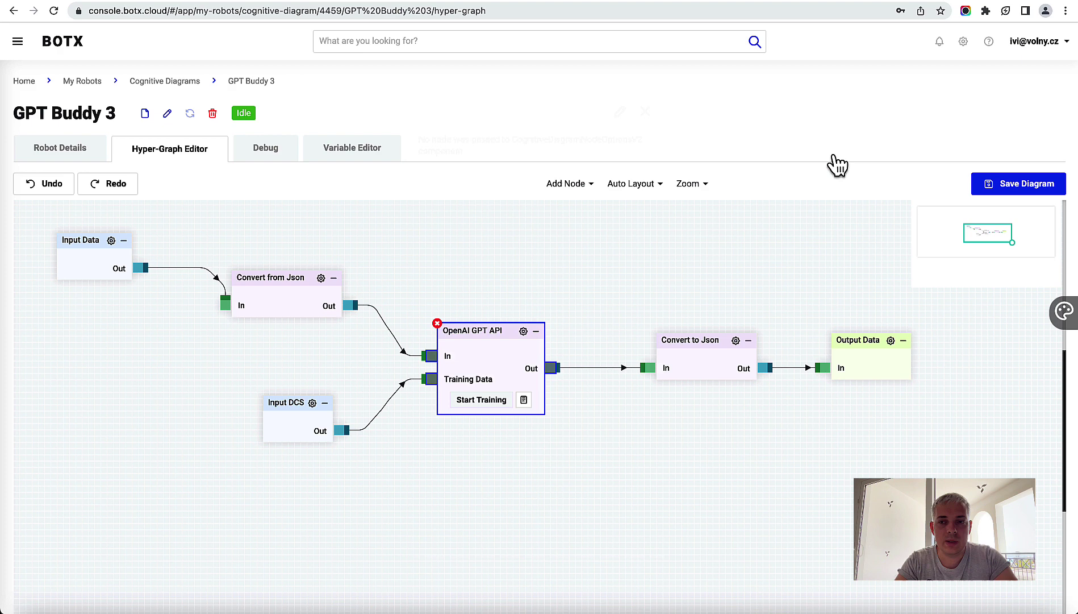
click(1020, 186)
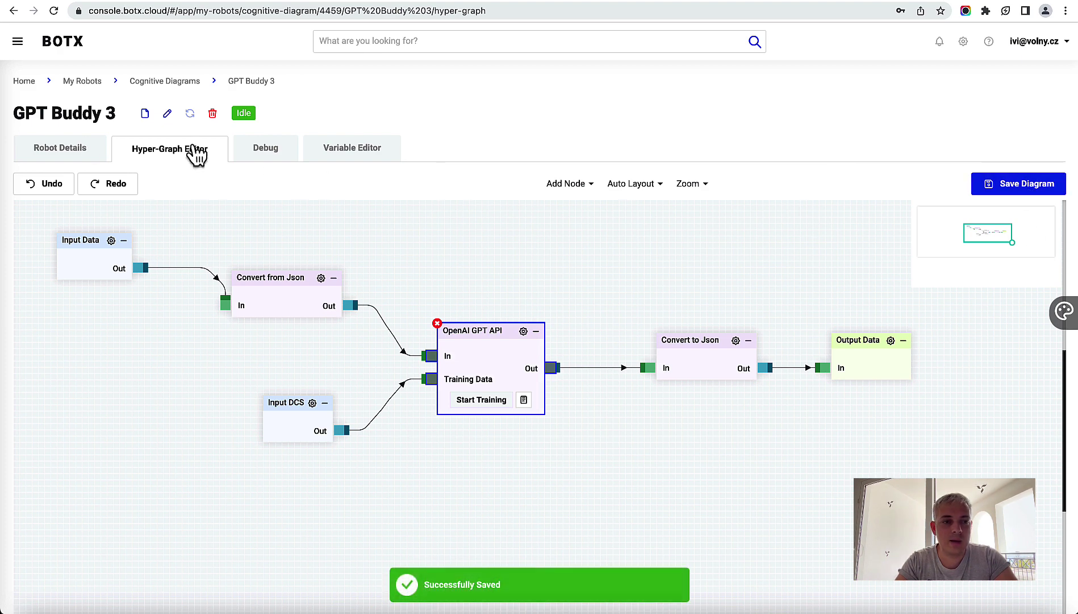
click(76, 155)
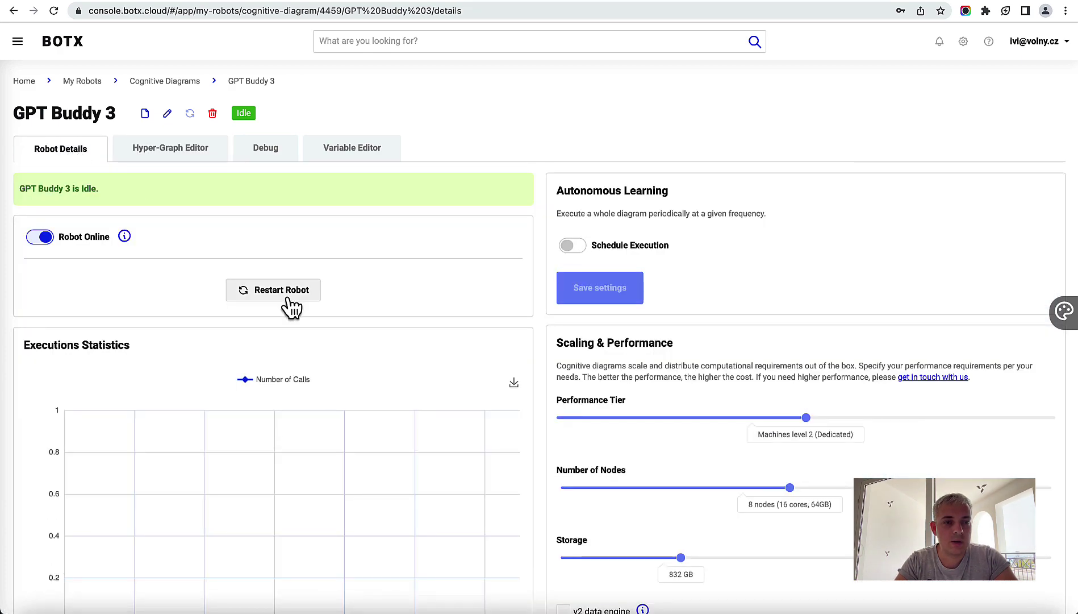
click(287, 297)
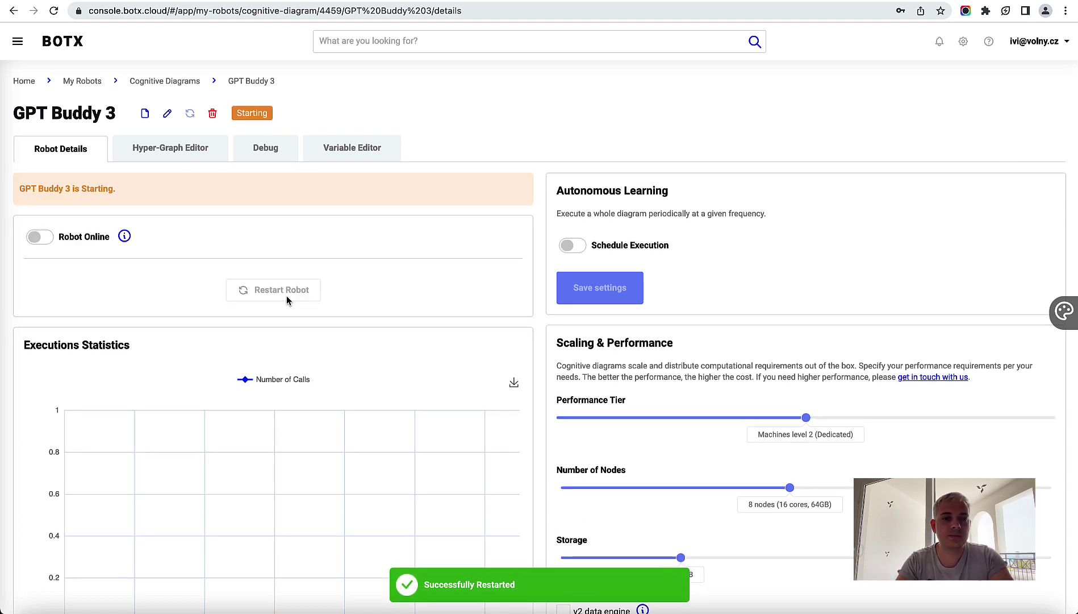
click(279, 162)
Step: Send {"question": "When was the BOTX founded?"} and confirm the output 'The BOTX was founded in June 2019'
click(311, 192)
text(I)
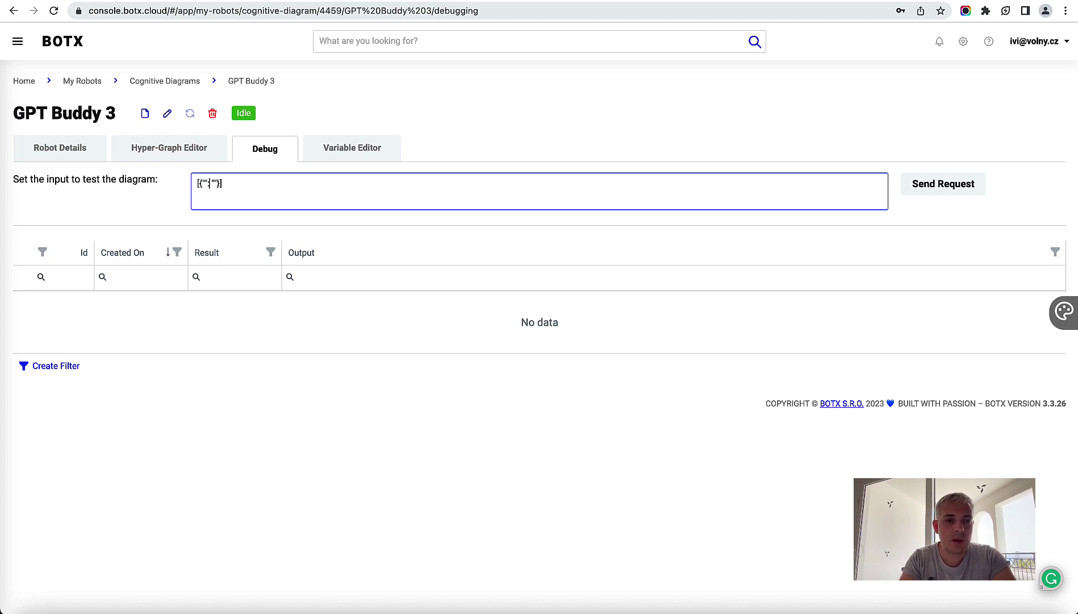
text(question)
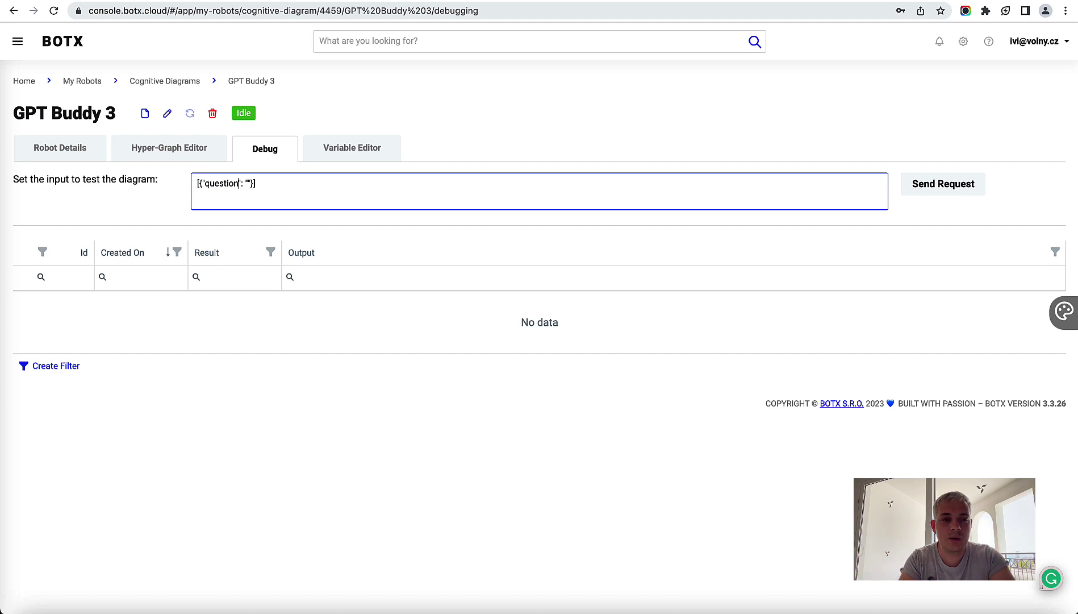
text(When)
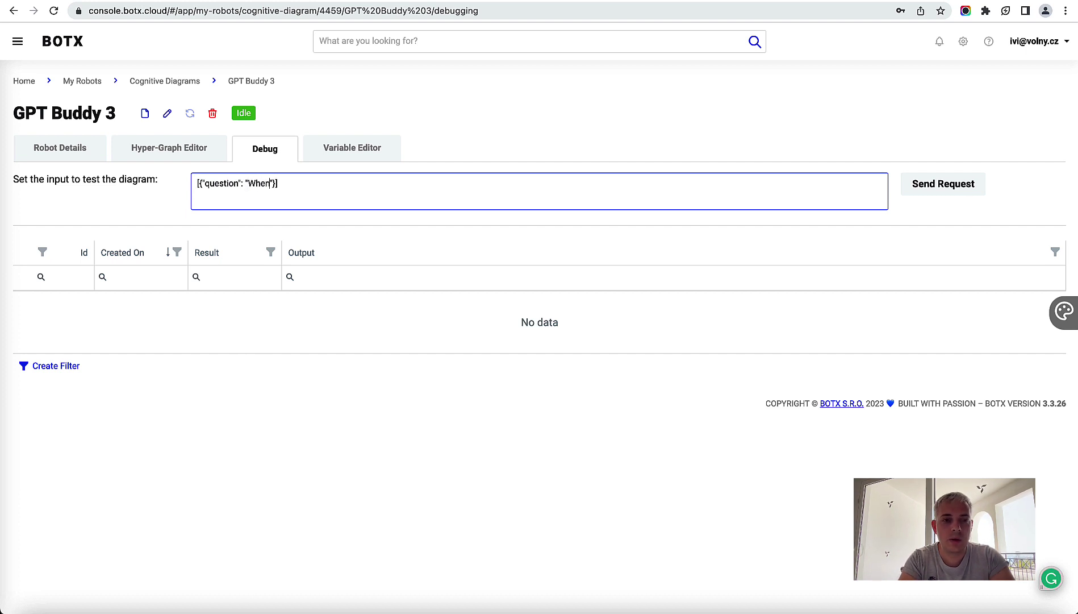
text( was the BOTX)
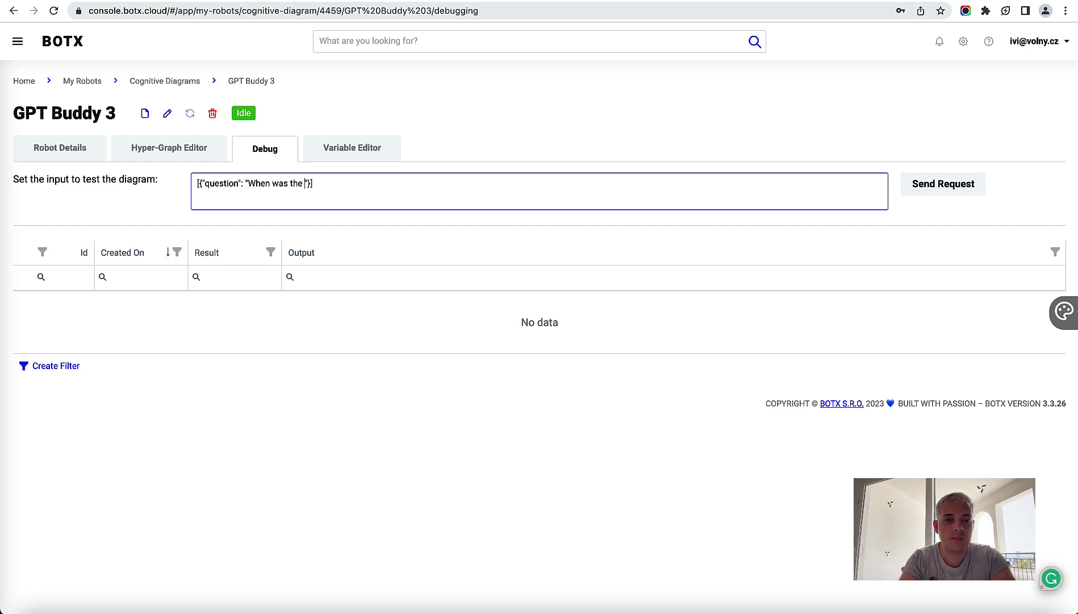
text( founded?)
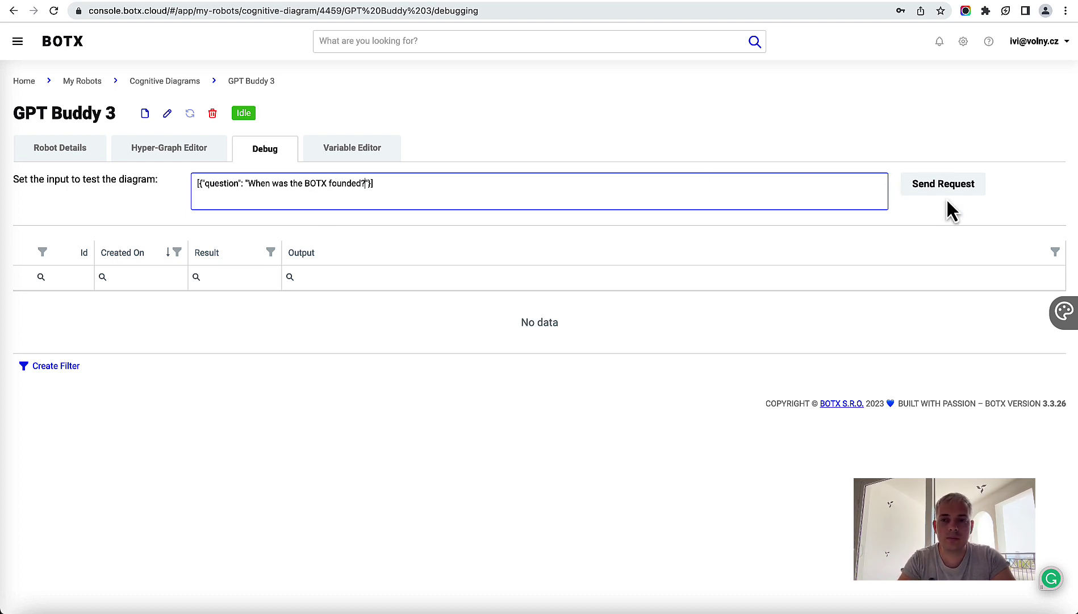
click(950, 183)
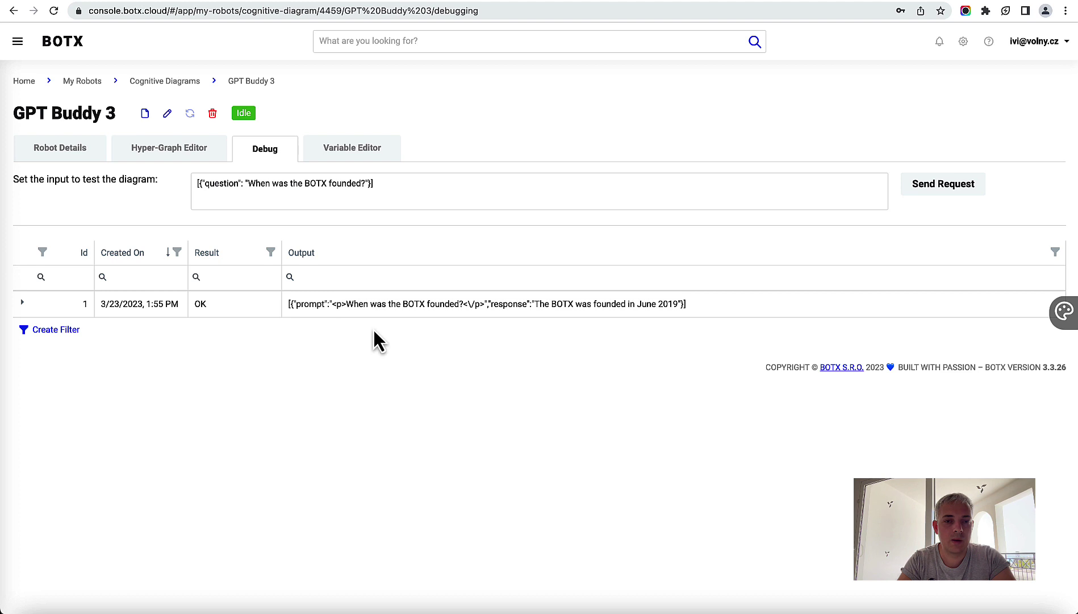
click(23, 302)
drag(279, 354, 423, 348)
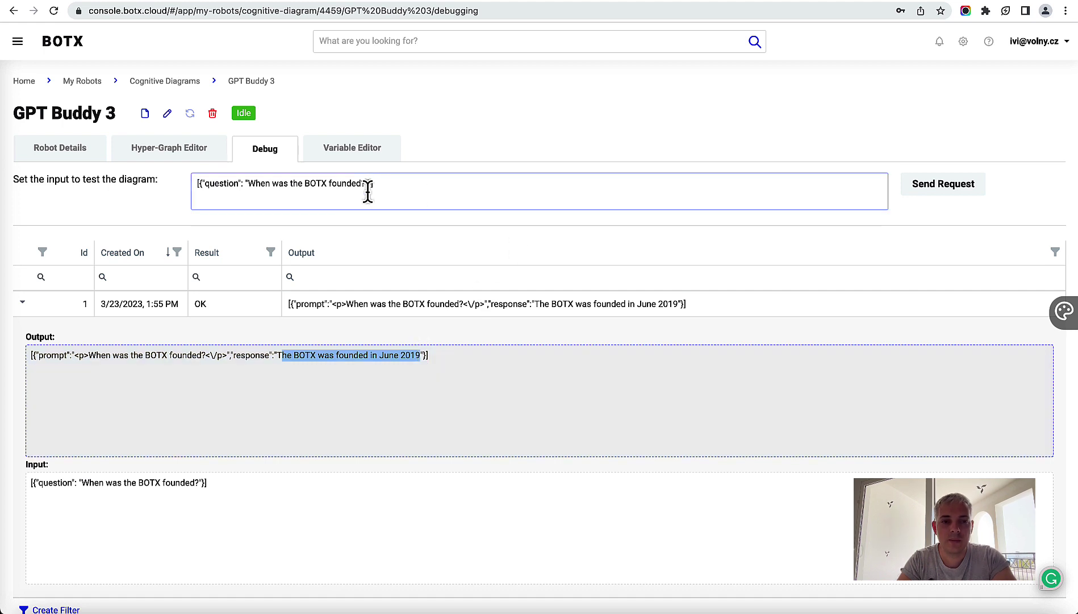
click(23, 309)
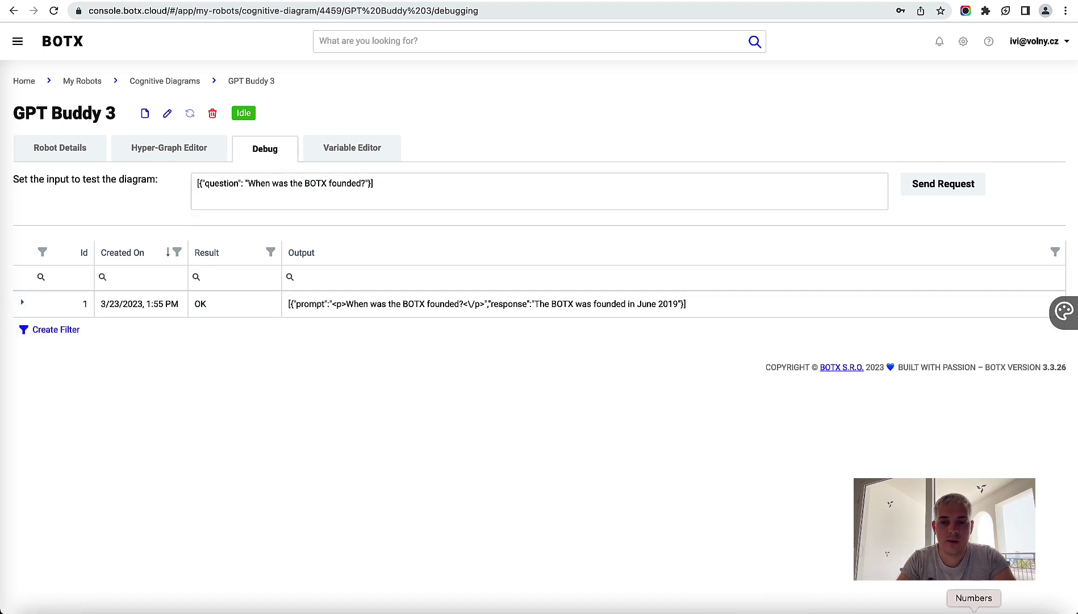
click(973, 612)
Step: Browse test_qa questions on future-proofing, AI templates and 'What is the BOTX platform?', then return
click(473, 237)
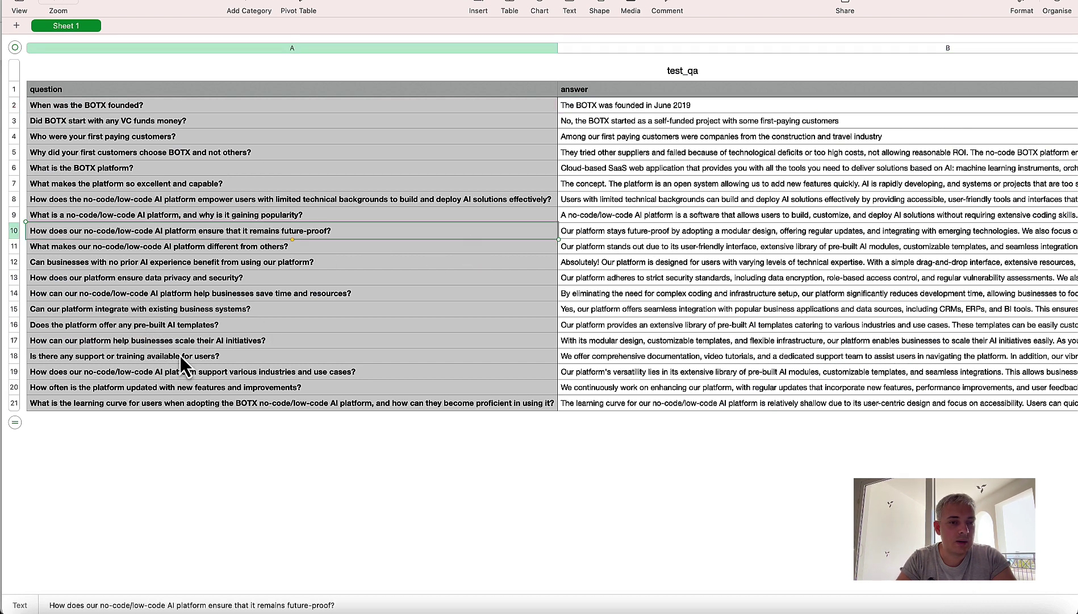
click(121, 324)
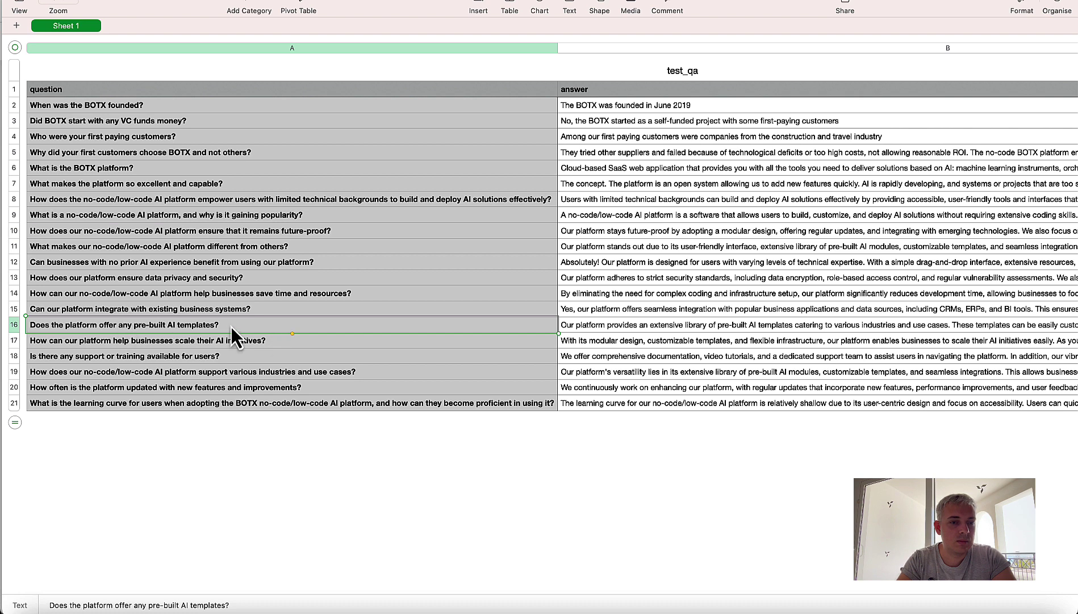
click(122, 167)
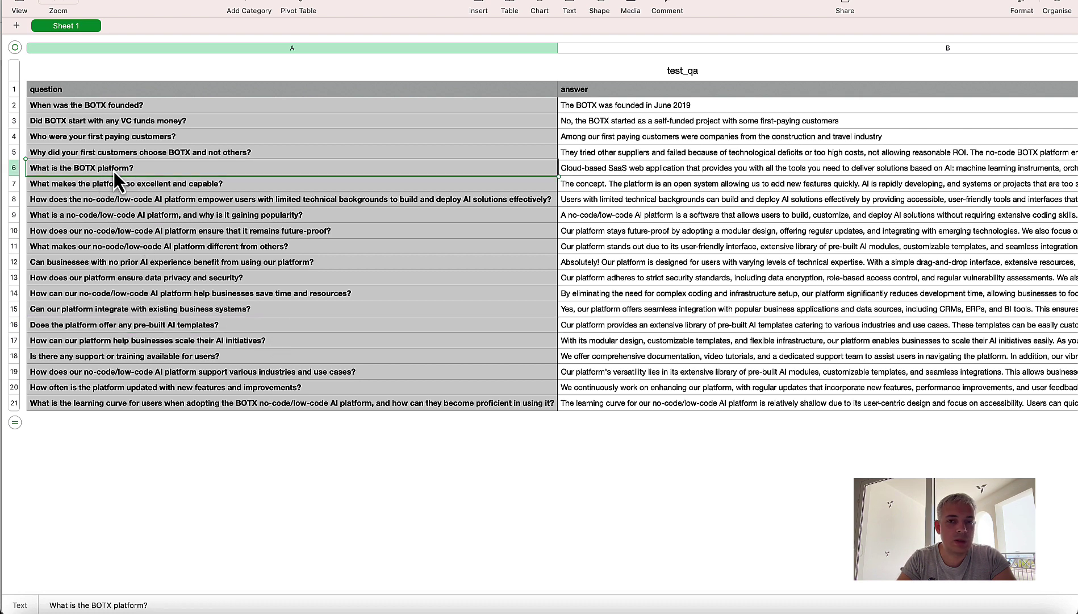
drag(114, 171, 444, 162)
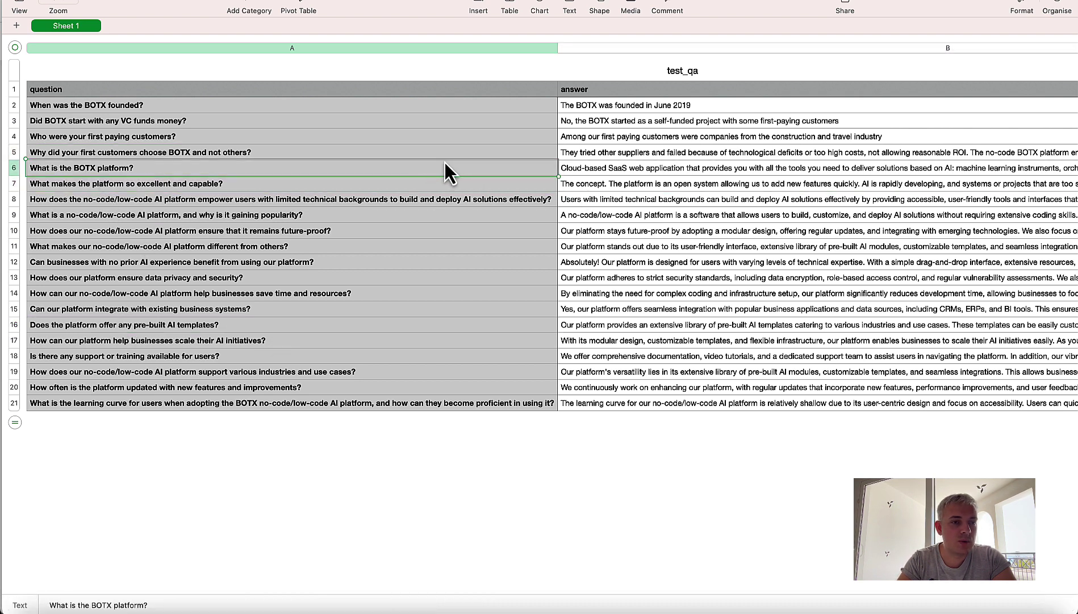
click(117, 609)
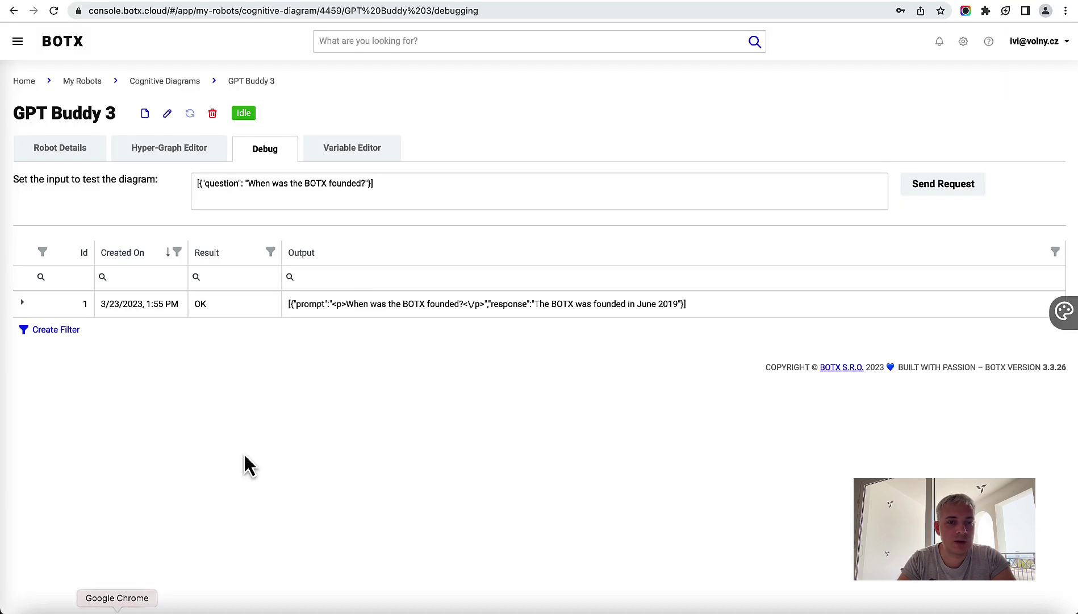
Step: Extend the founding question with 'And what is it?', send it, and read the combined answer
click(366, 191)
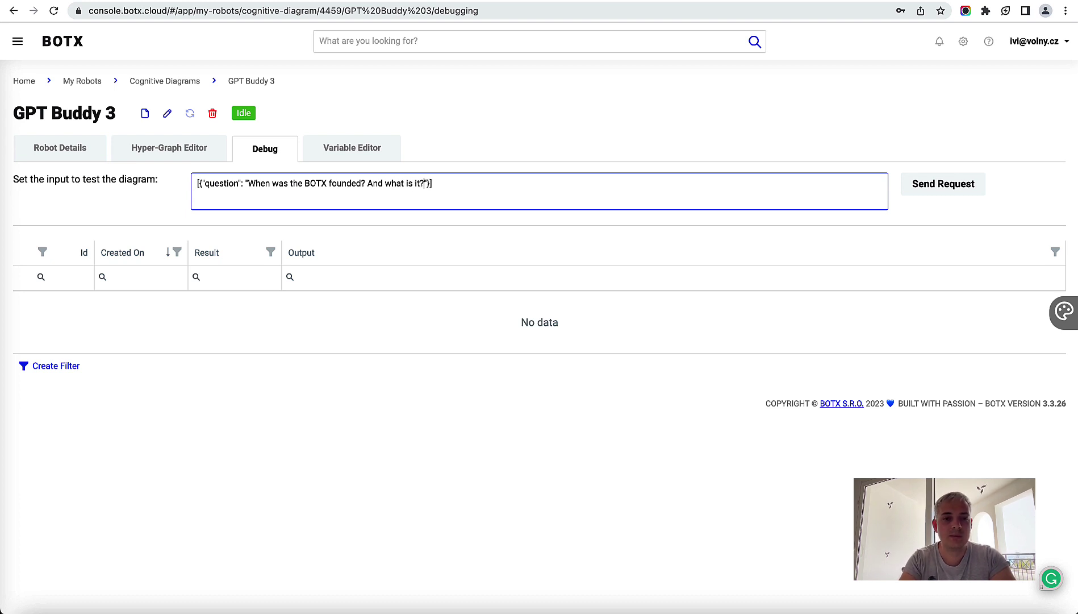
click(943, 188)
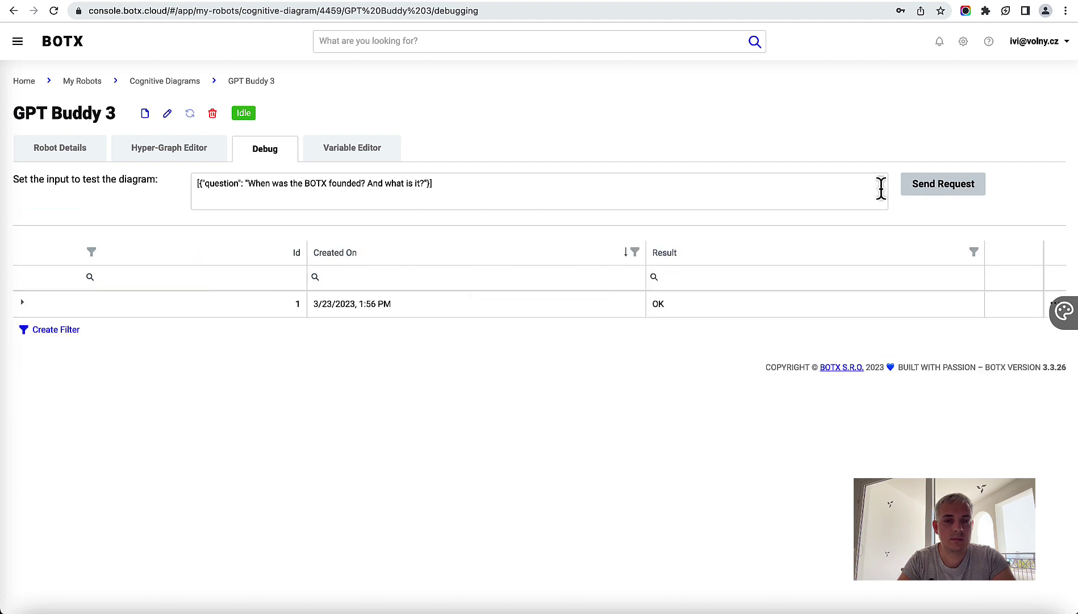
click(22, 303)
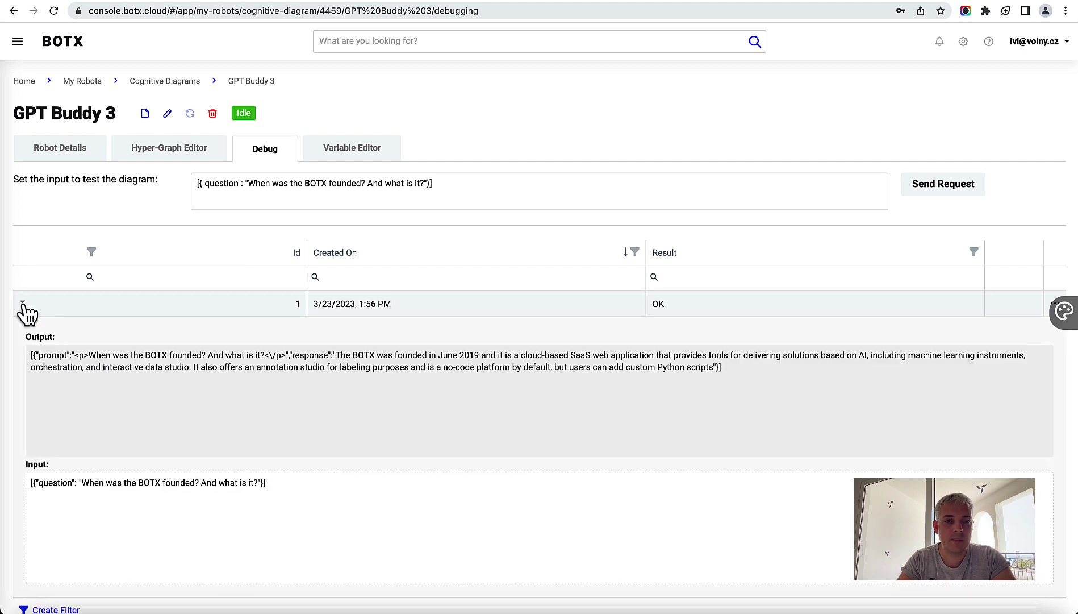
drag(335, 354, 495, 357)
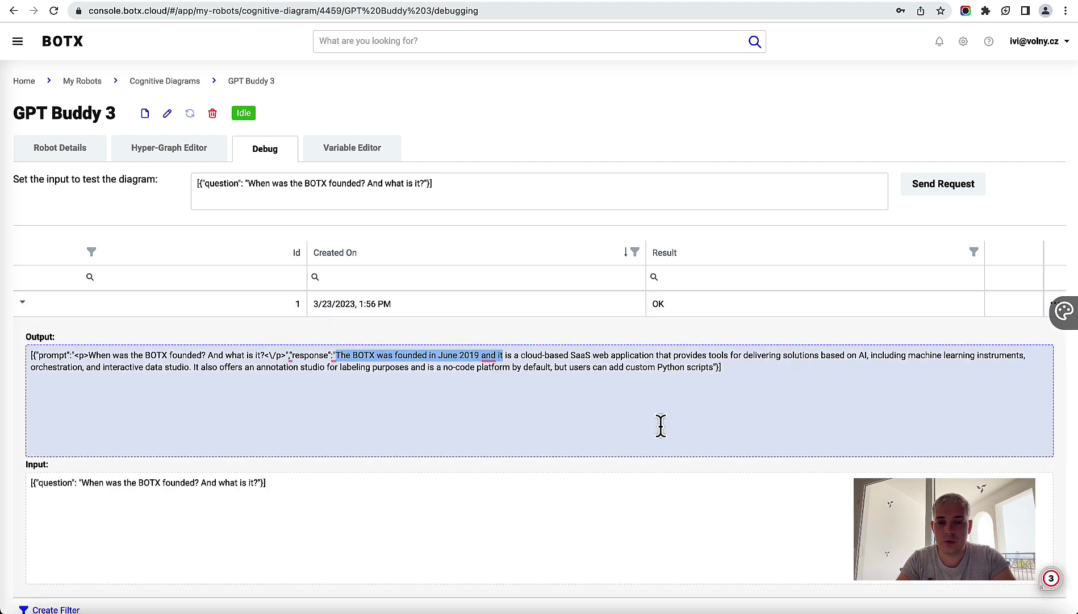
click(545, 357)
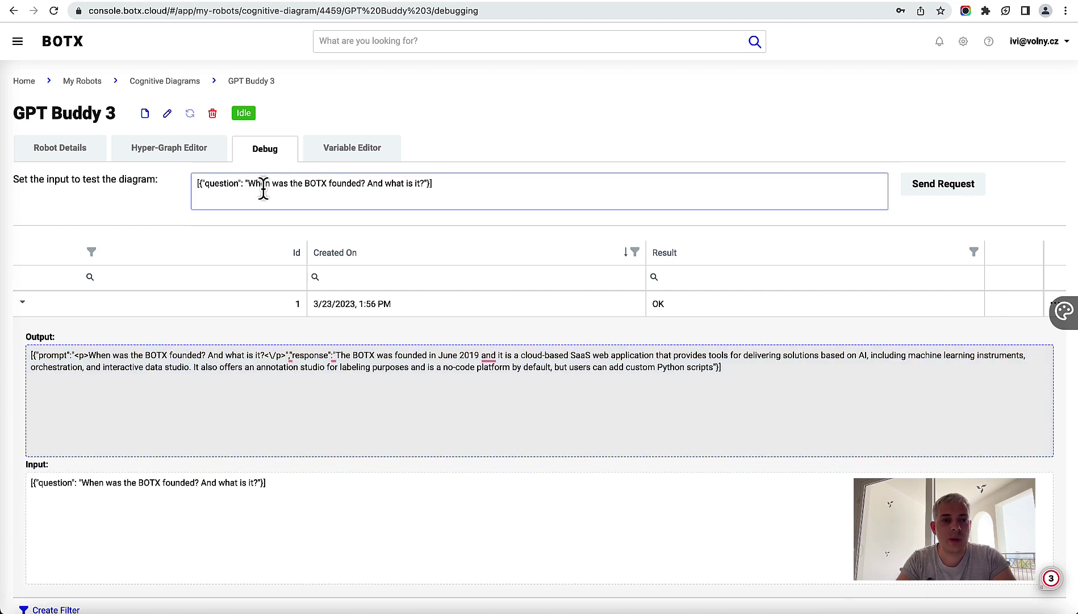
Step: Open the GPT Buddy 3 diagram editor, then load docs.botx.cloud in the browser
click(177, 161)
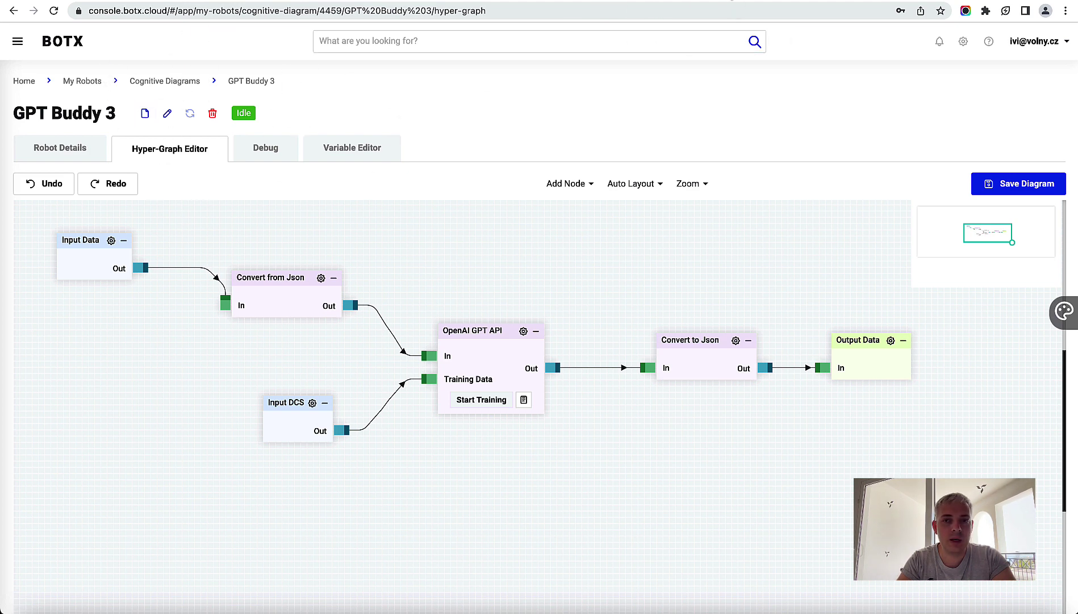
click(732, 1)
click(600, 14)
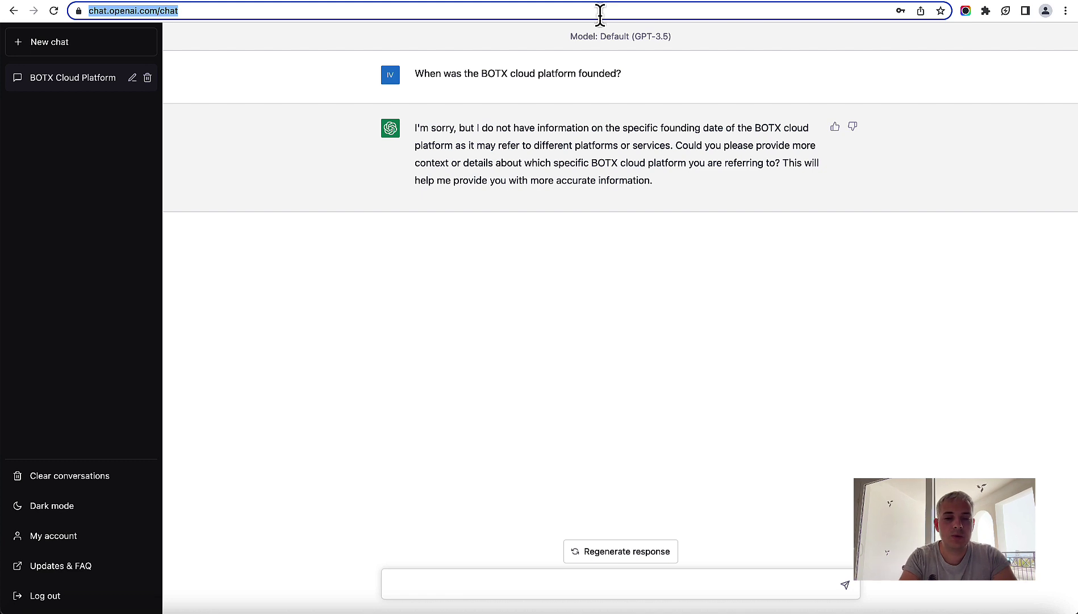
text(docs.)
key(Return)
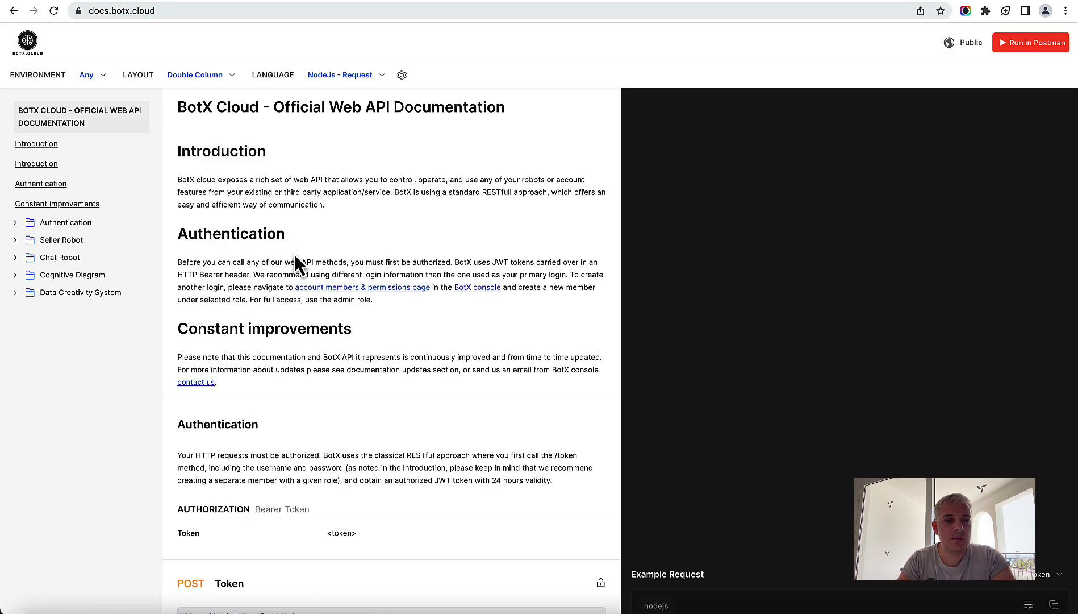
Step: Read the API docs' Authentication and Cognitive Diagram POST Execute sections, then return to the GPT Buddy 3 diagram
click(62, 225)
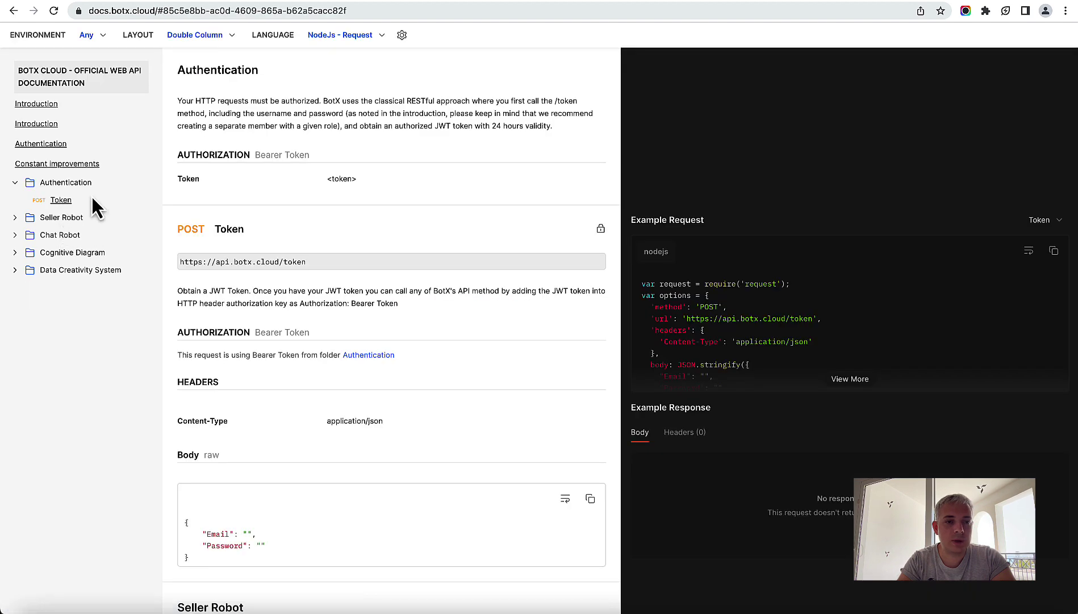
click(89, 253)
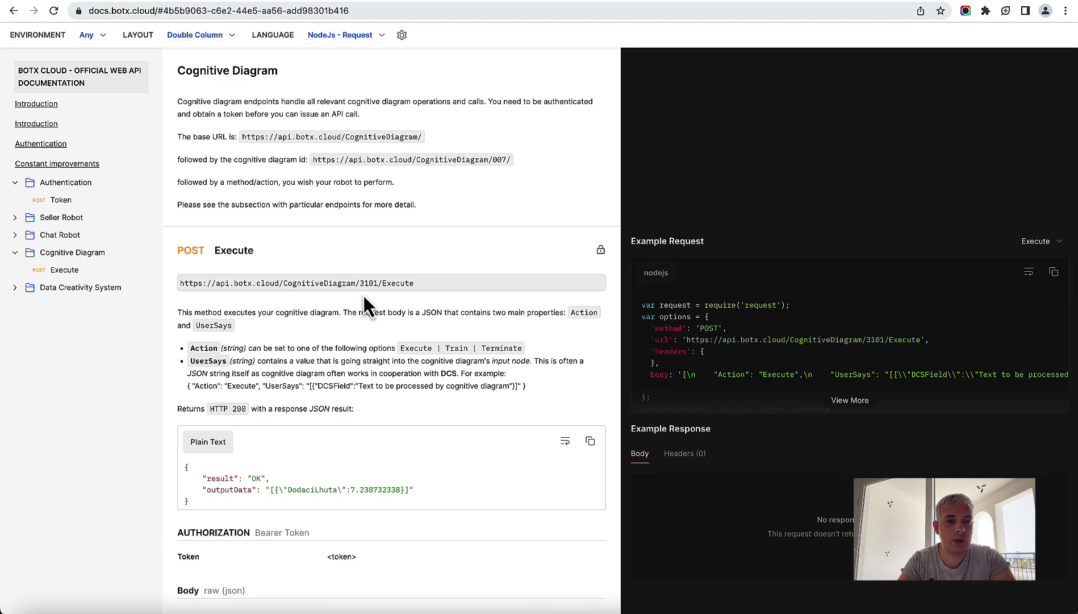
scroll(366, 301, down, 3)
scroll(398, 281, down, 2)
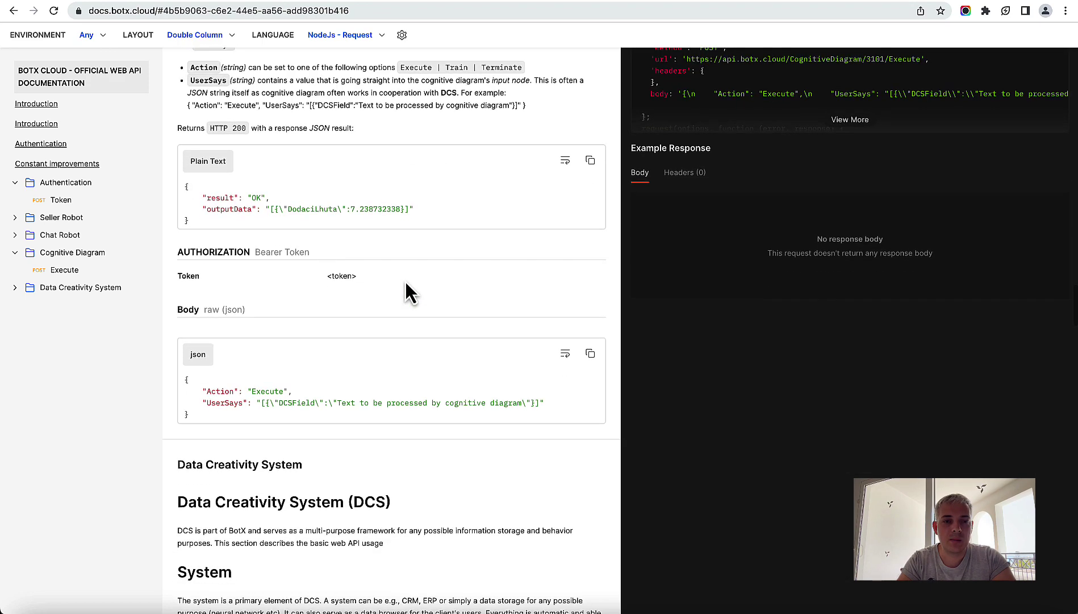
scroll(405, 279, up, 10)
scroll(405, 277, down, 7)
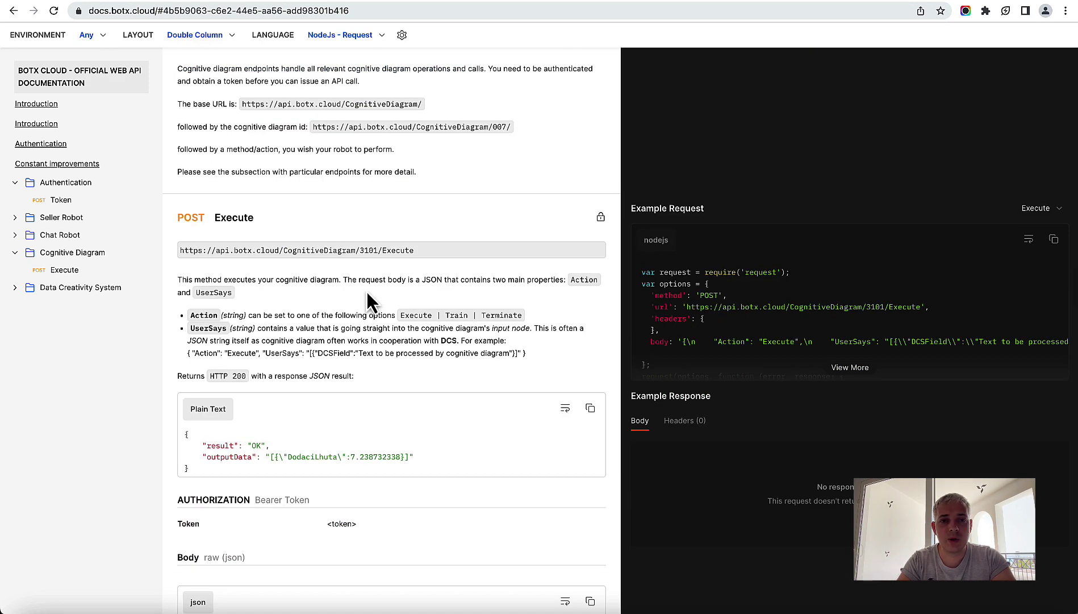
click(263, 2)
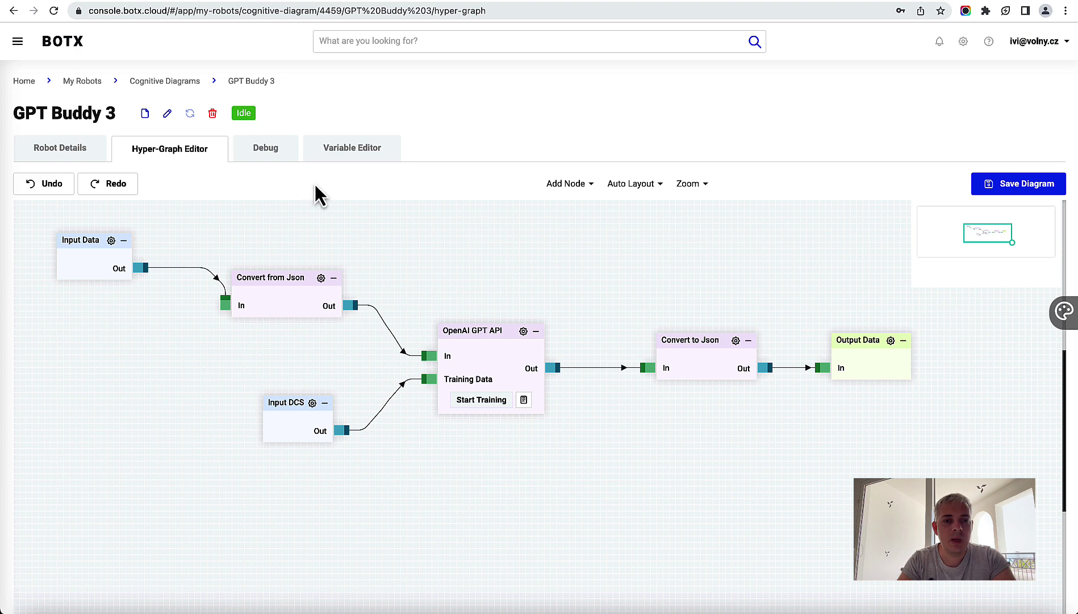
drag(458, 272, 513, 348)
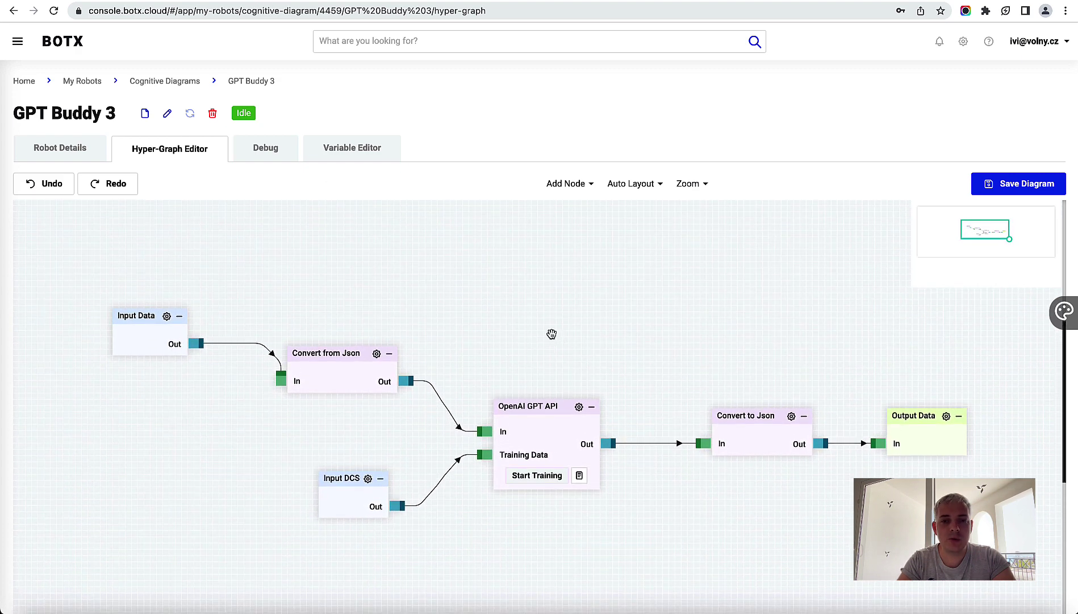
click(631, 183)
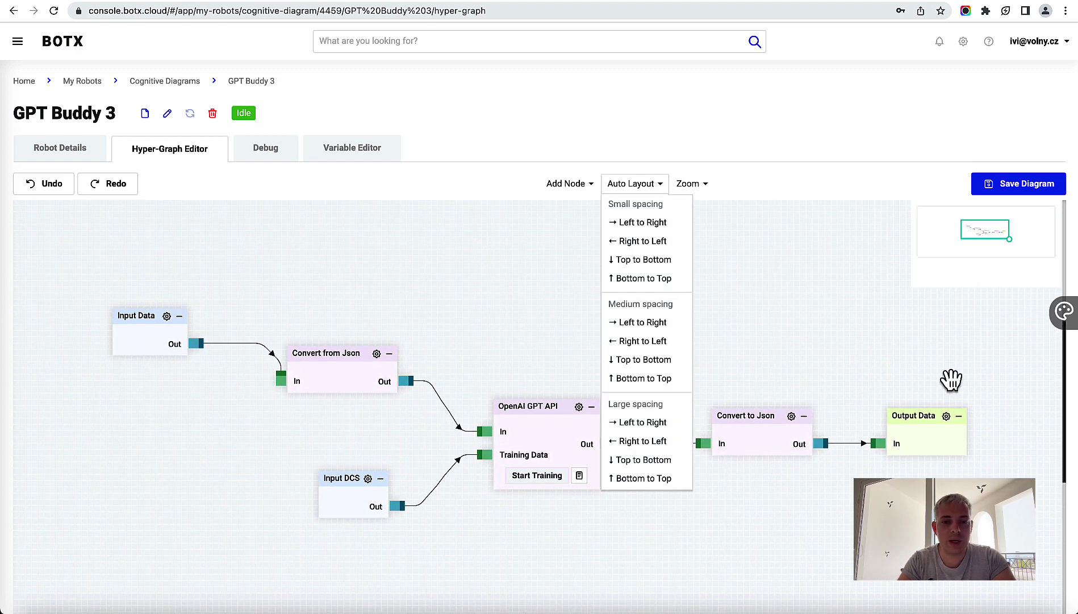
click(705, 184)
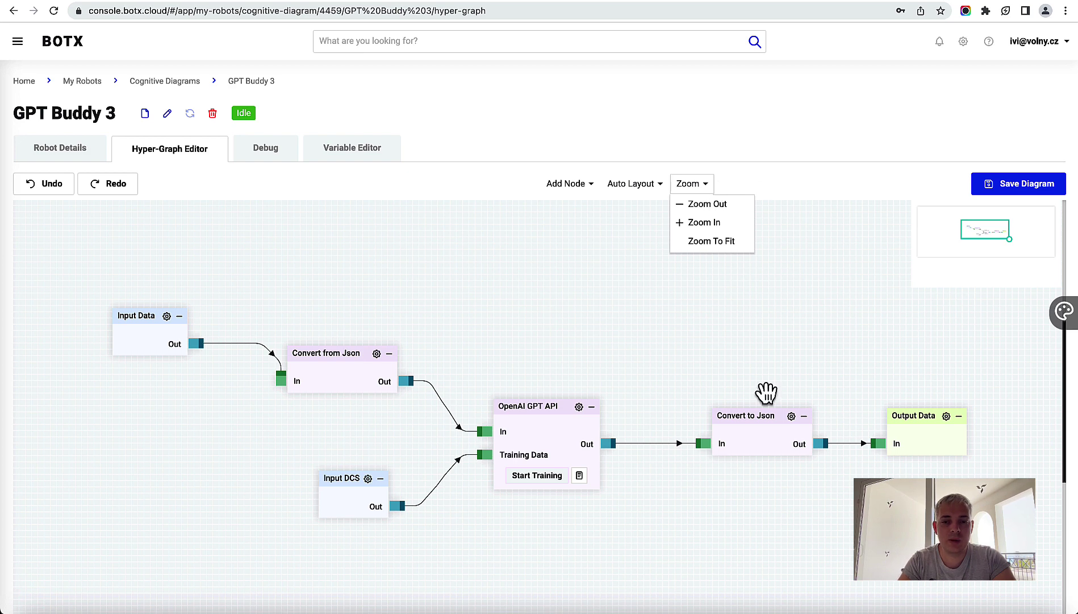